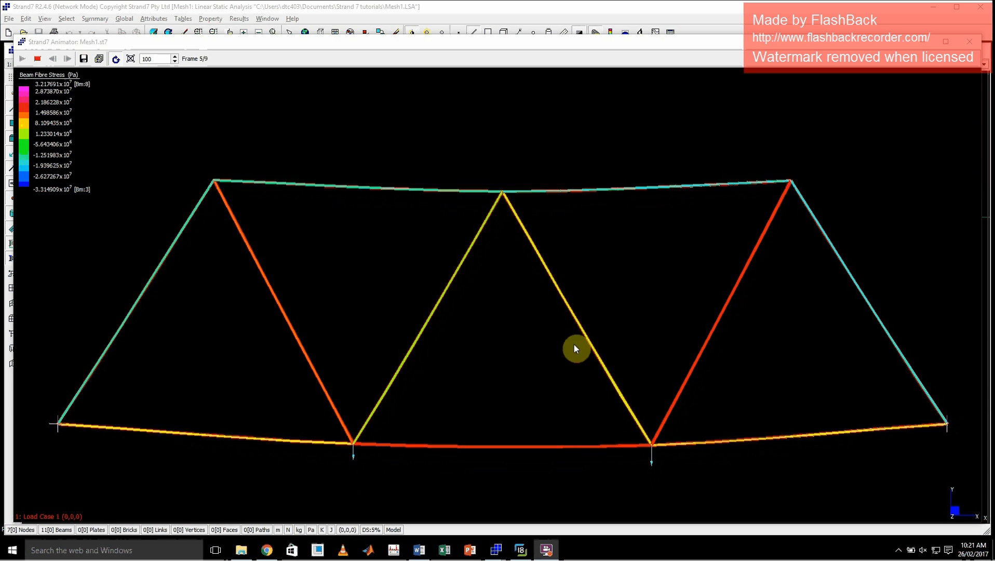
Switch to Zoner Photo Studio, view the truss bridge photo and the simplified truss diagram, and return to Strand7.
left_click(519, 549)
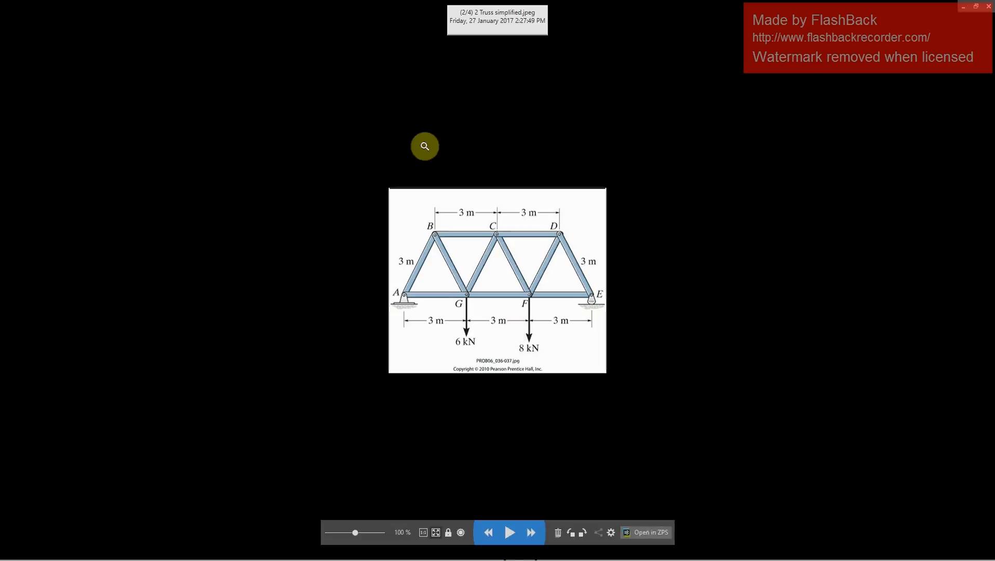
left_click(489, 534)
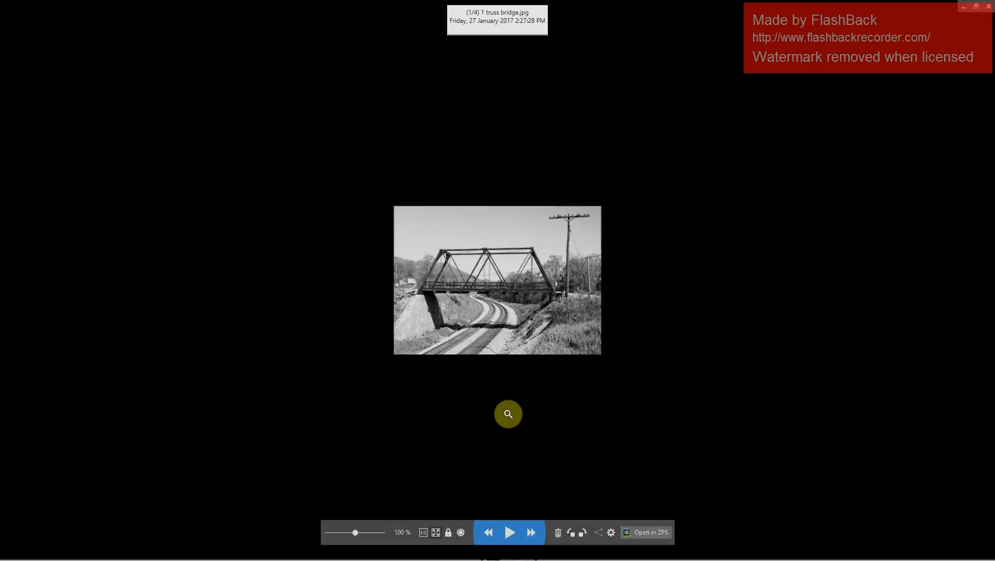
left_click(531, 531)
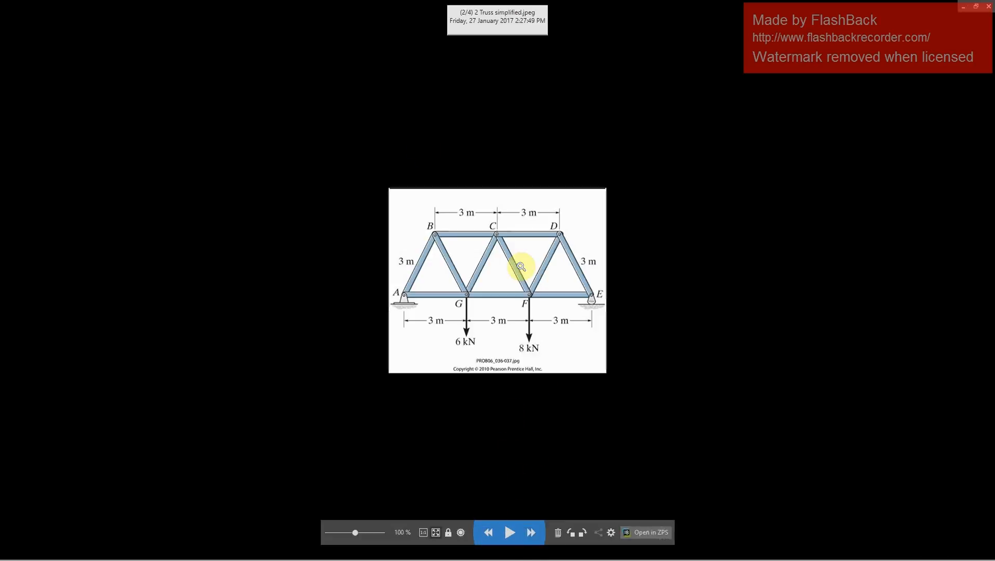
left_click(963, 11)
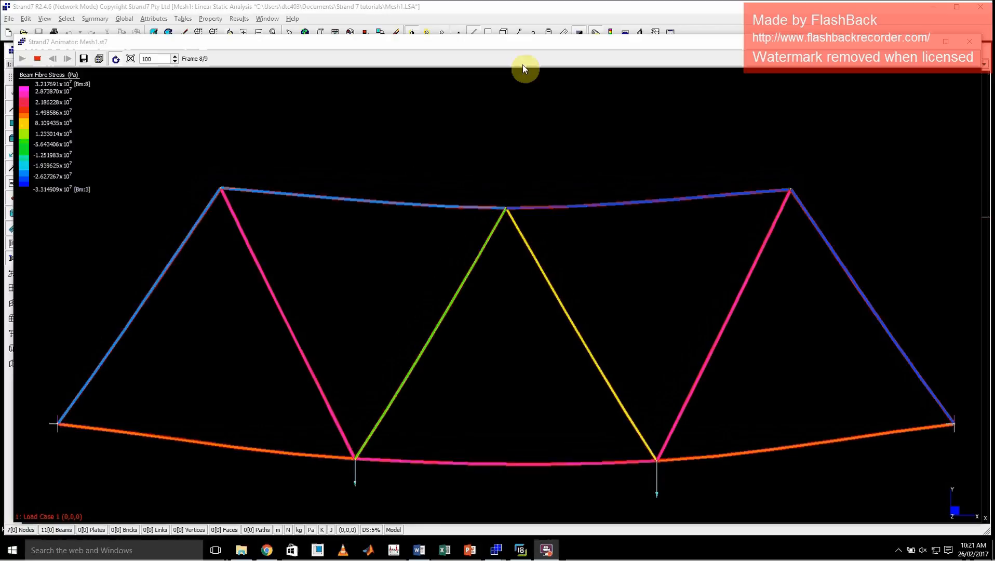
Close the Mesh1 stress animation and exit Strand7.
left_click(969, 41)
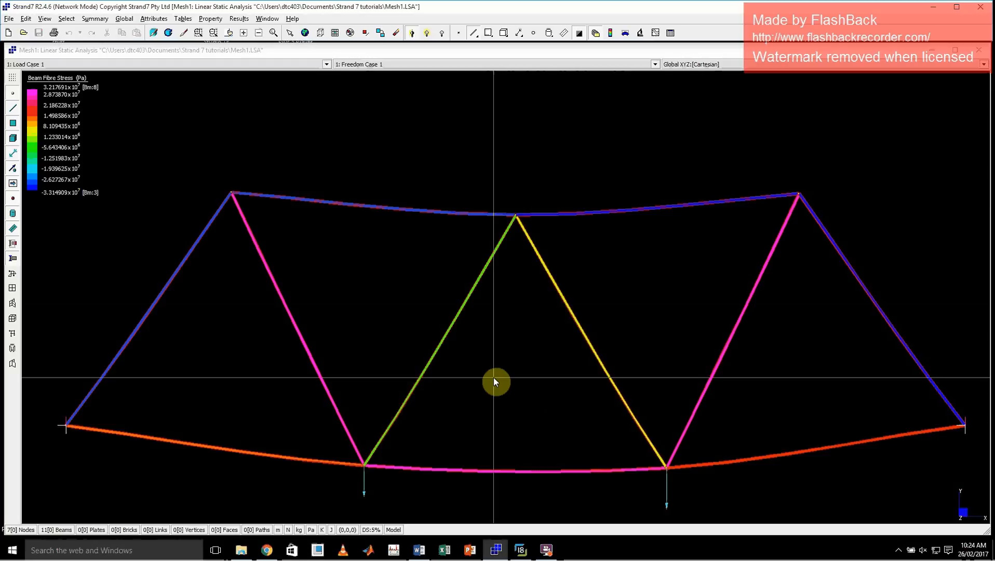
left_click(977, 14)
left_click(497, 311)
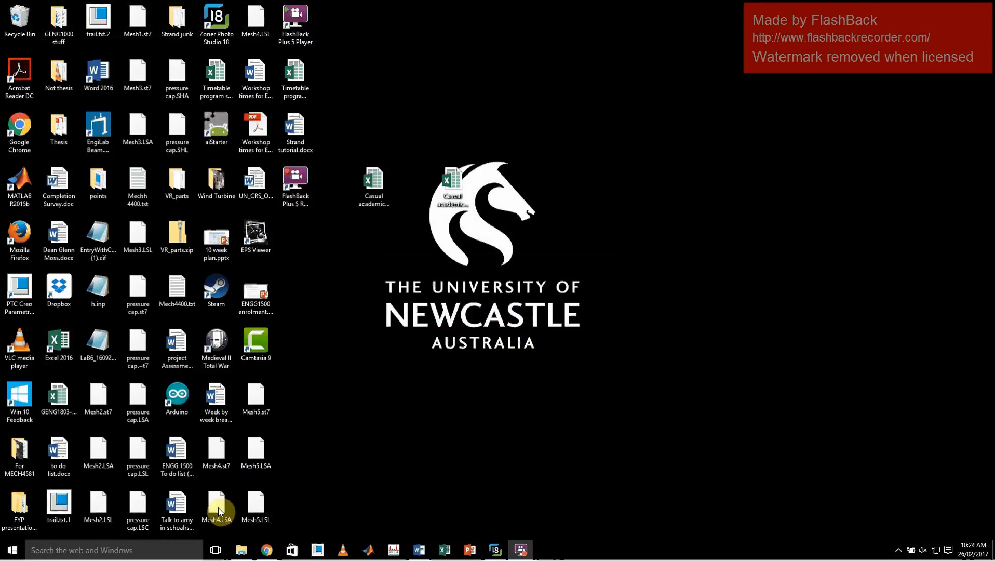
Search Windows for "strand" to look for an installed Strand7 program.
left_click(103, 549)
type("strand")
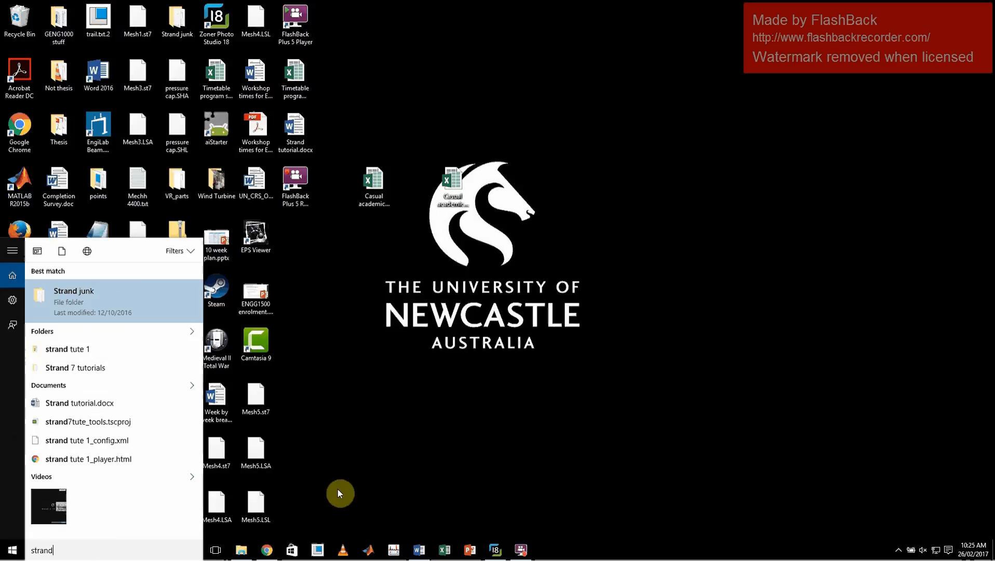
Close the Water tower folder window and show This PC in a new File Explorer window.
left_click(241, 551)
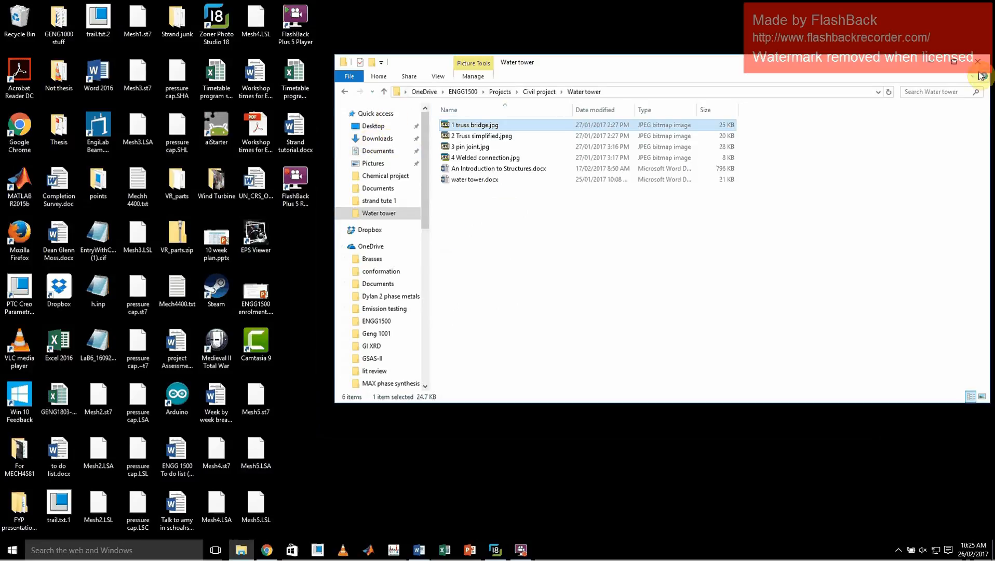
key("alt+F4")
left_click(240, 551)
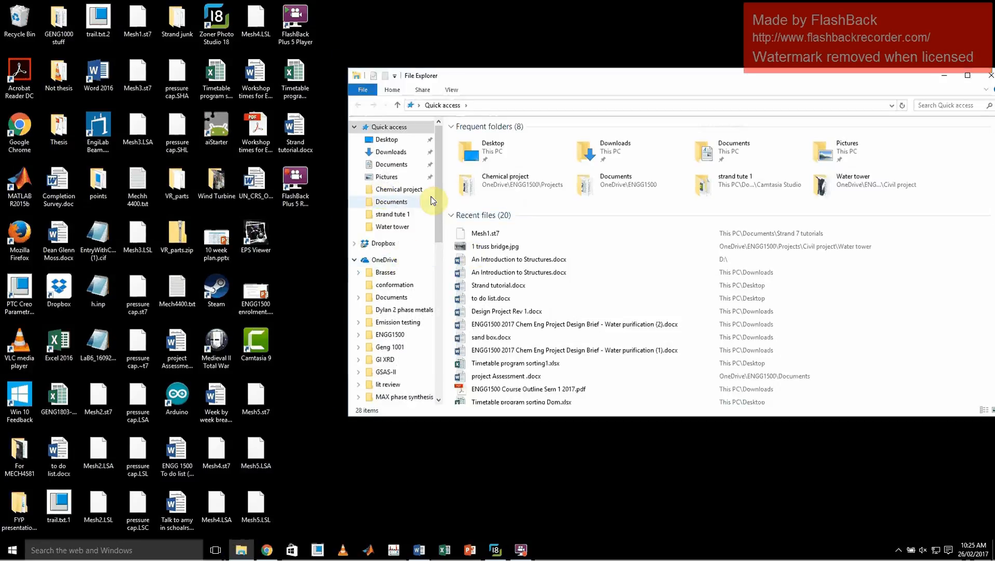
left_click_drag(440, 180, 438, 312)
left_click(384, 289)
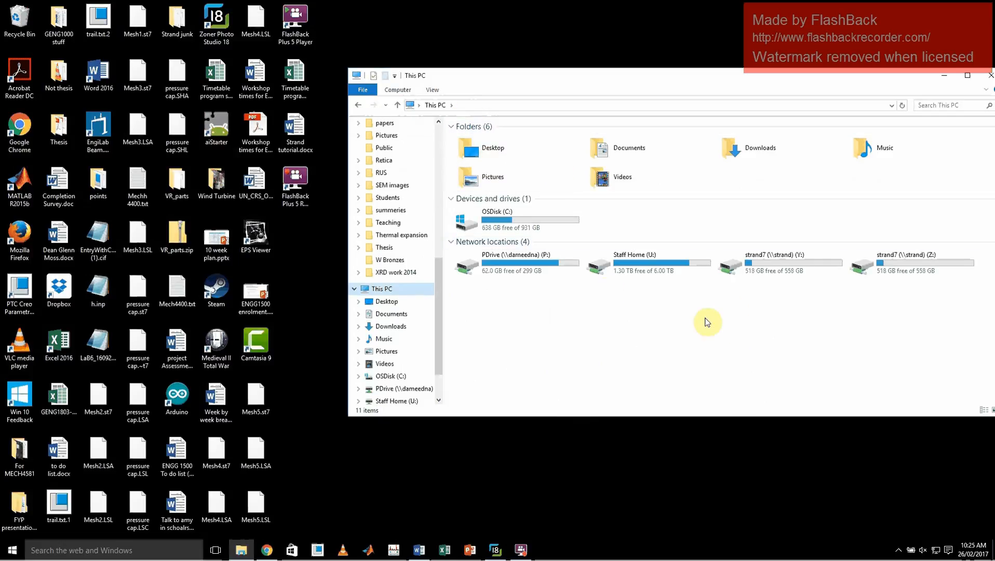
Map the network folder \\strand\strand7 as drive X: with reconnection at sign-in.
left_click(398, 90)
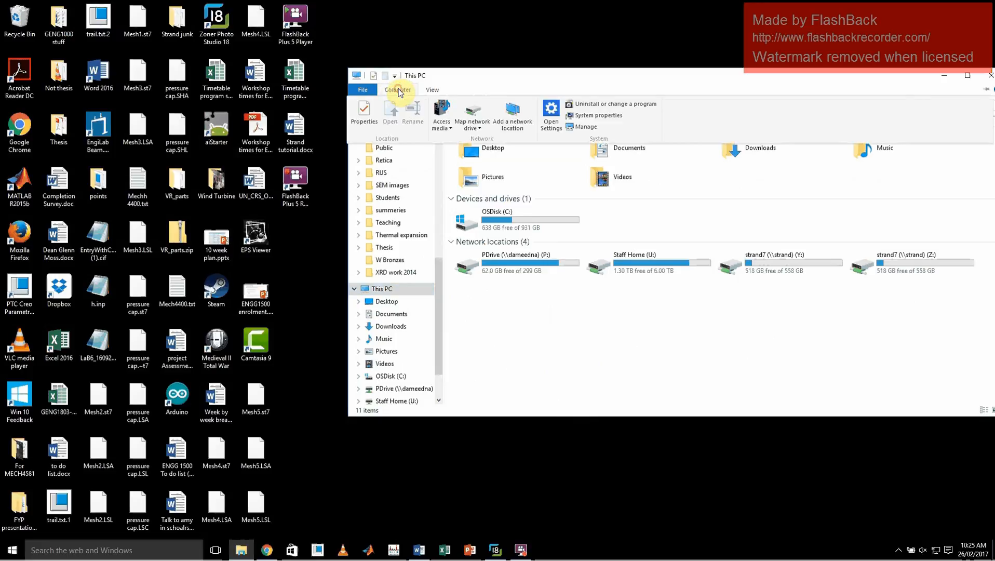
left_click(476, 113)
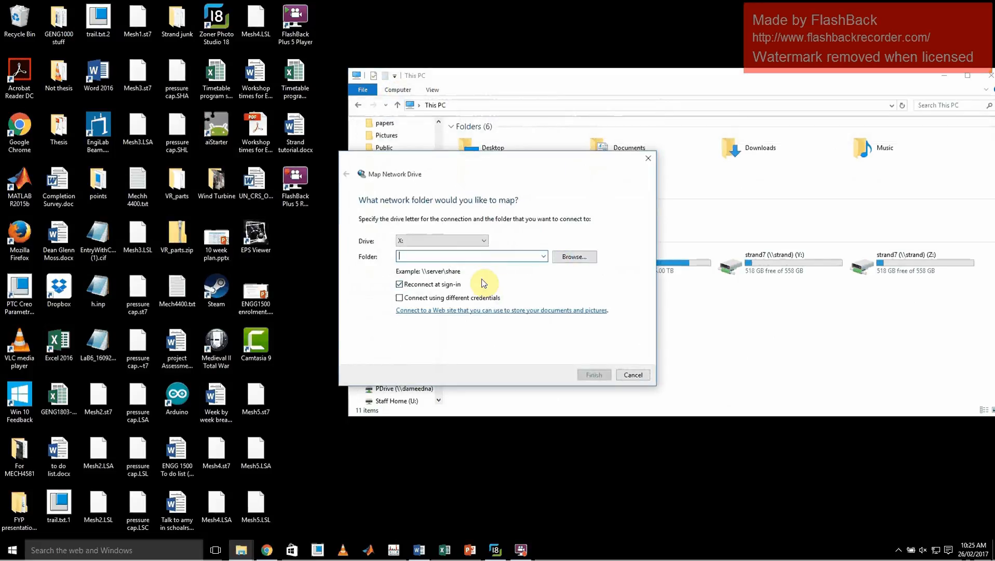
type("\\\\strand\\strand7")
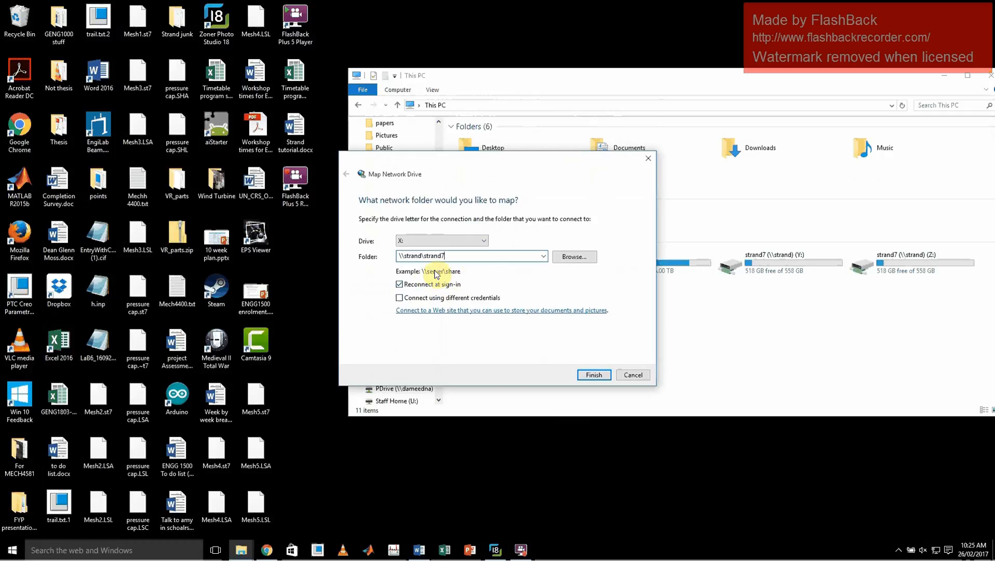
left_click(595, 375)
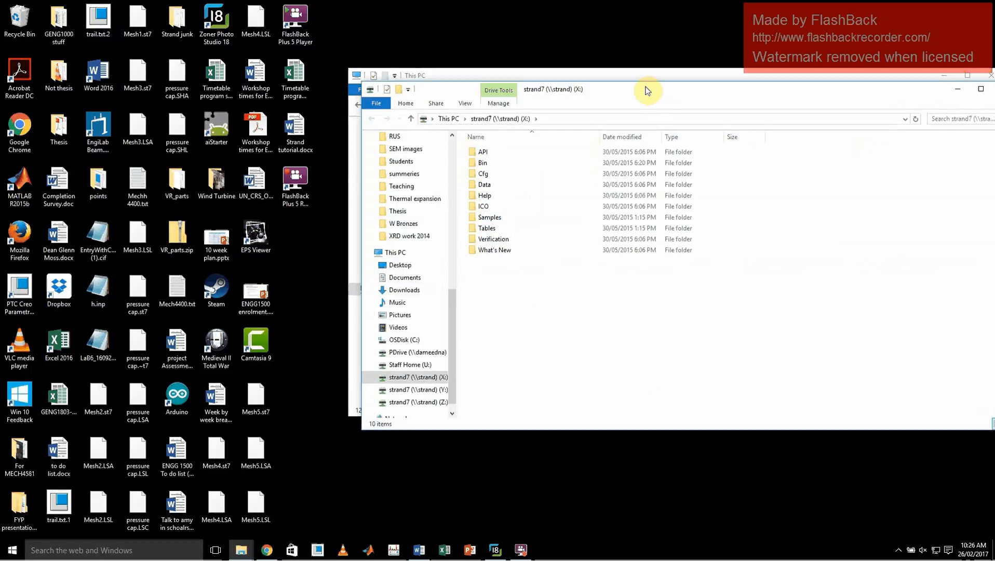
Launch STRAND7.exe from the Bin folder of the mapped strand7 (X:) drive.
left_click_drag(645, 88, 534, 346)
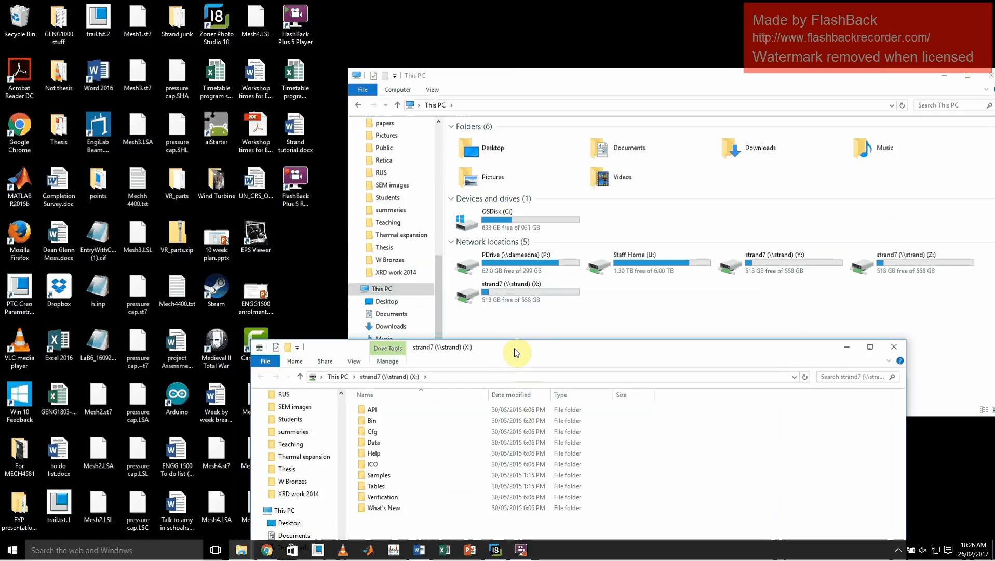
left_click_drag(514, 353, 511, 136)
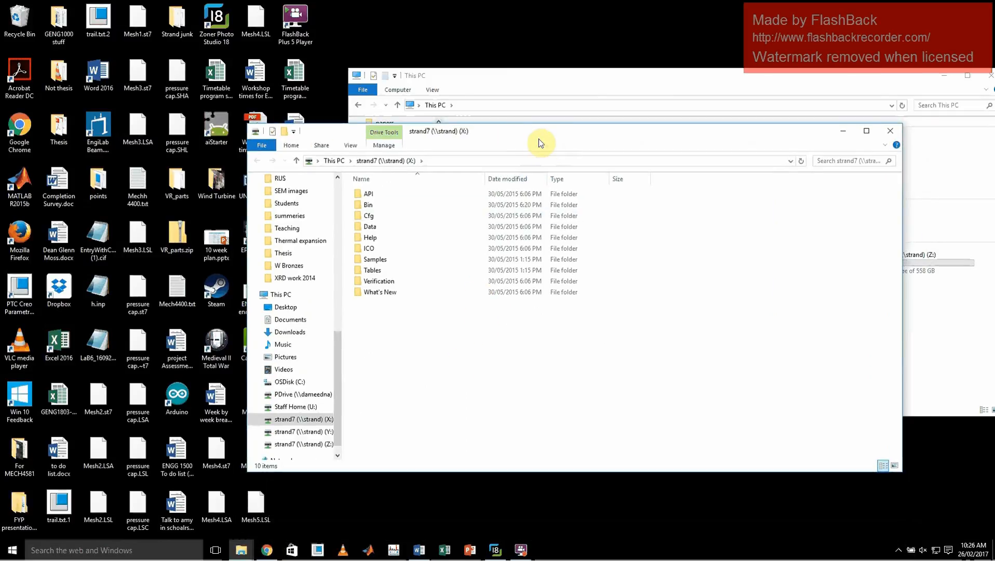
double_click(377, 207)
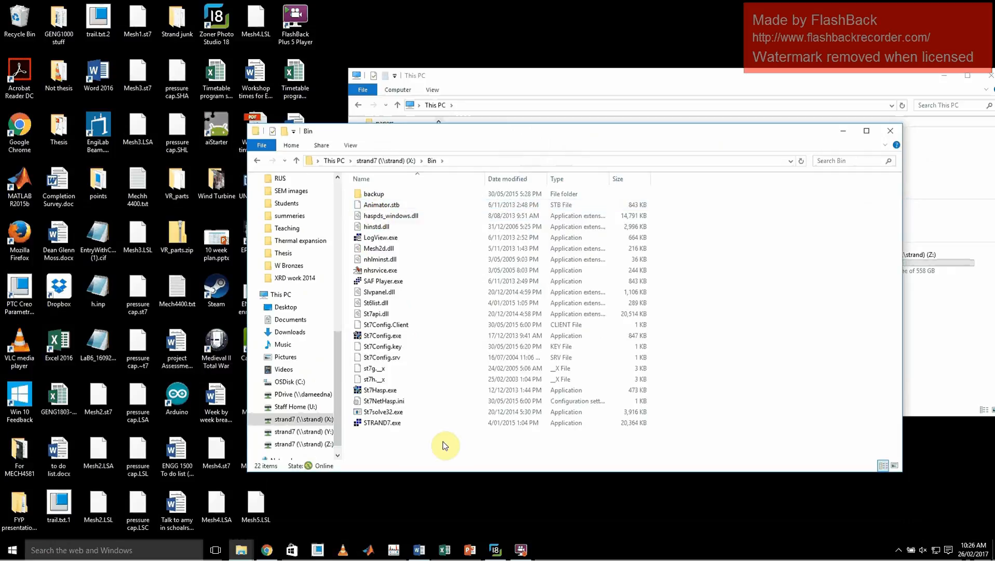
double_click(382, 424)
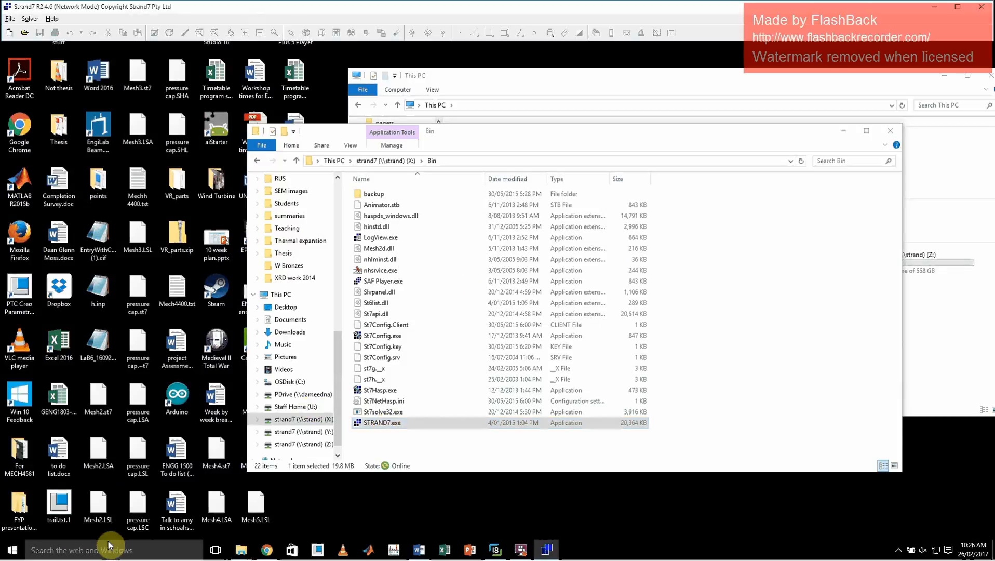
Search Windows again for "strand" with Strand7 running.
left_click(75, 550)
type("s")
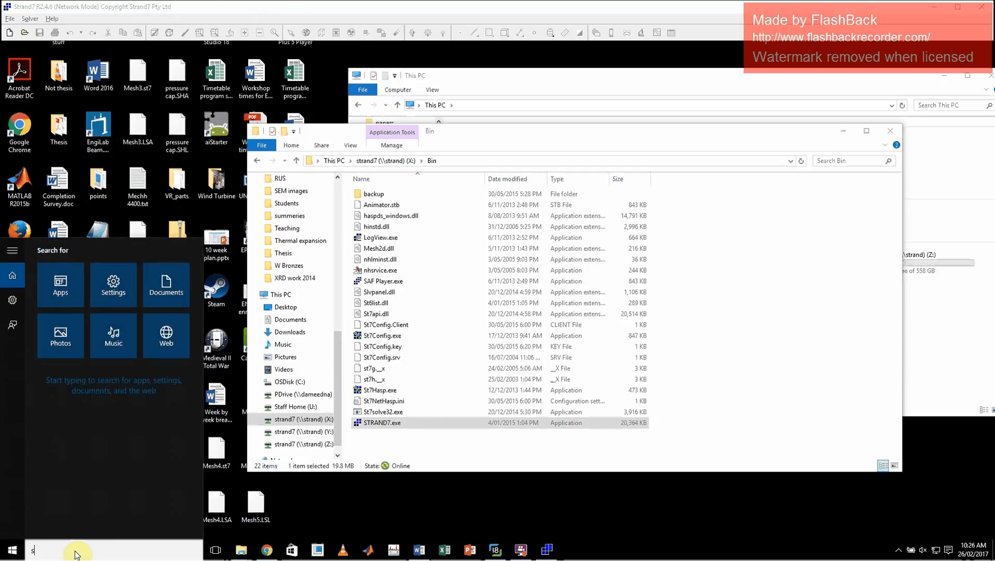
type("trand")
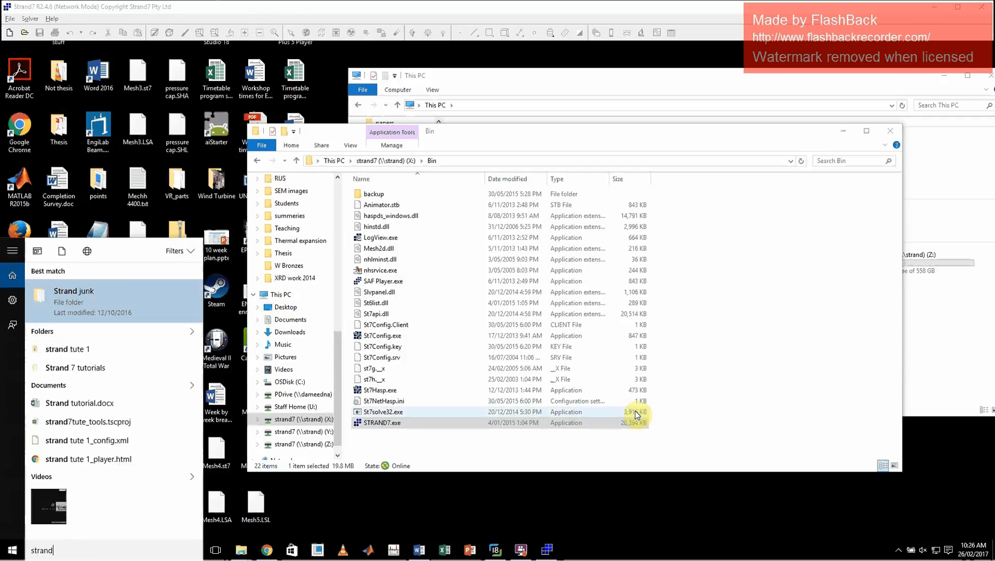
Dismiss the Windows search and minimize both the Bin and This PC windows.
left_click(745, 373)
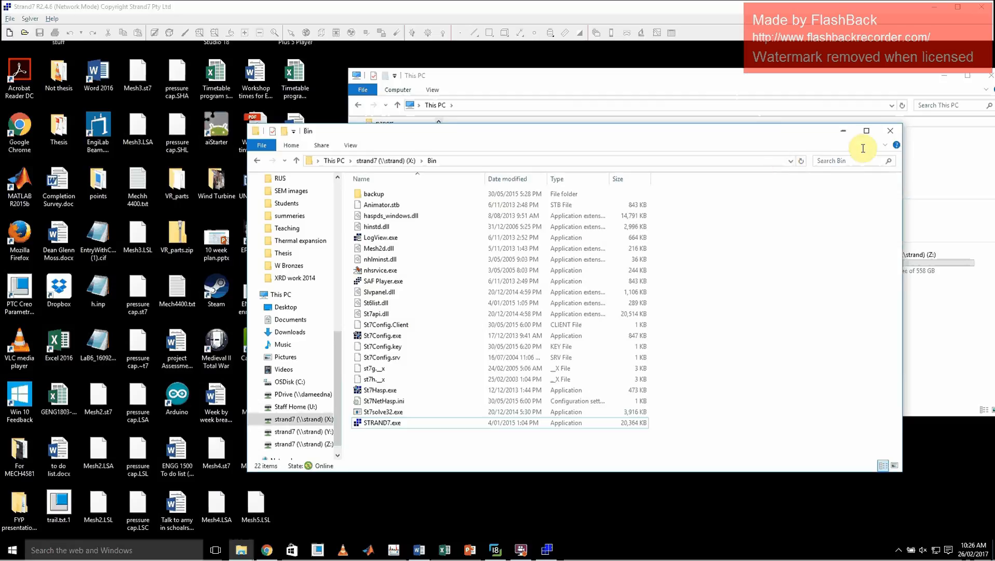
left_click(843, 131)
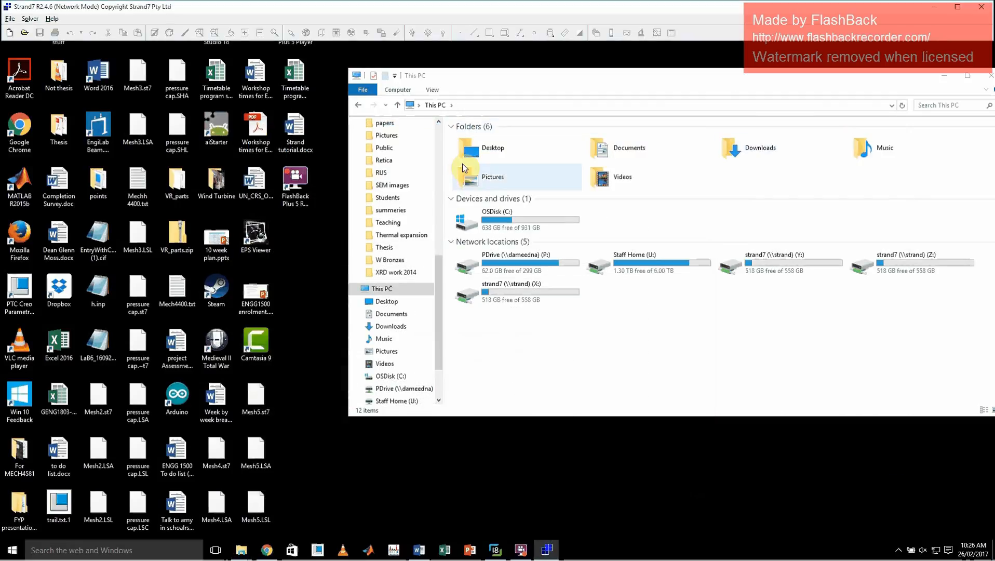
left_click(944, 76)
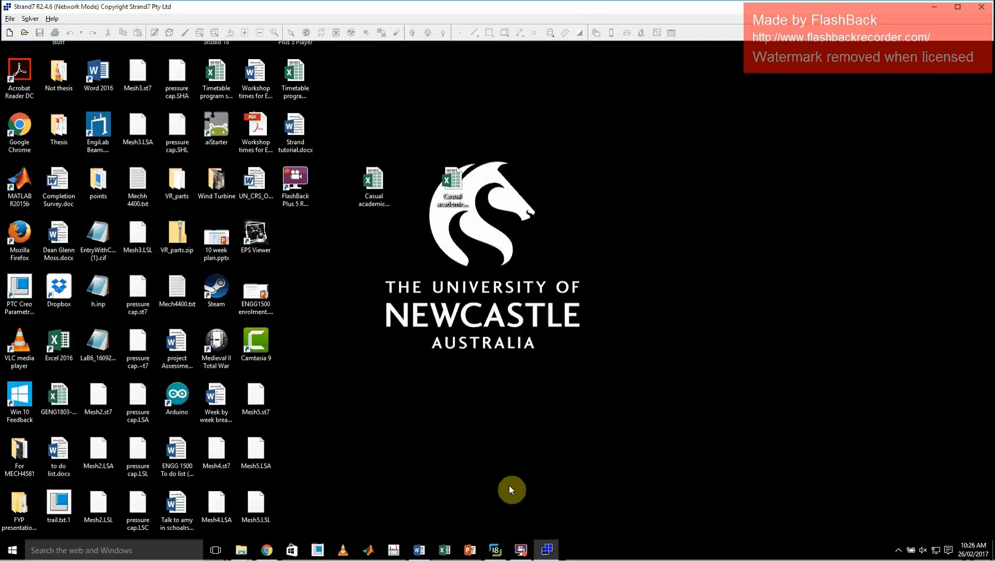
Switch to Zoner Photo Studio and examine enlarged views of the truss bridge photo and the simplified truss diagram.
left_click(497, 549)
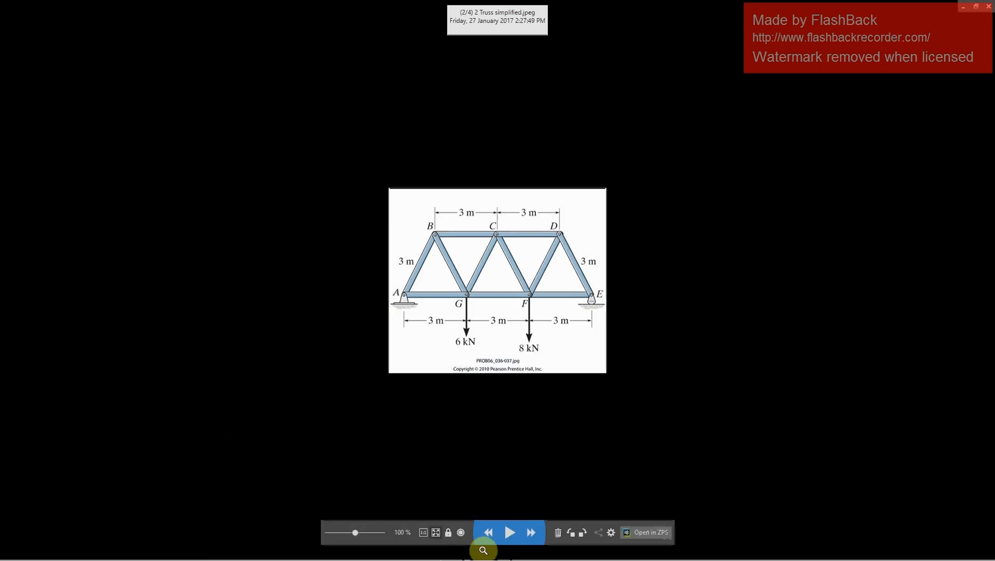
left_click(489, 533)
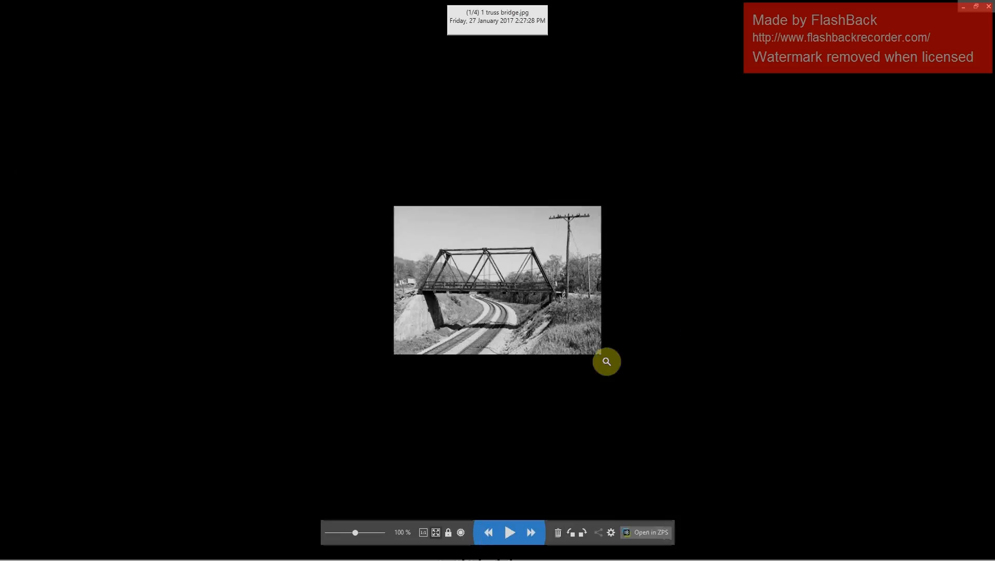
left_click(477, 272)
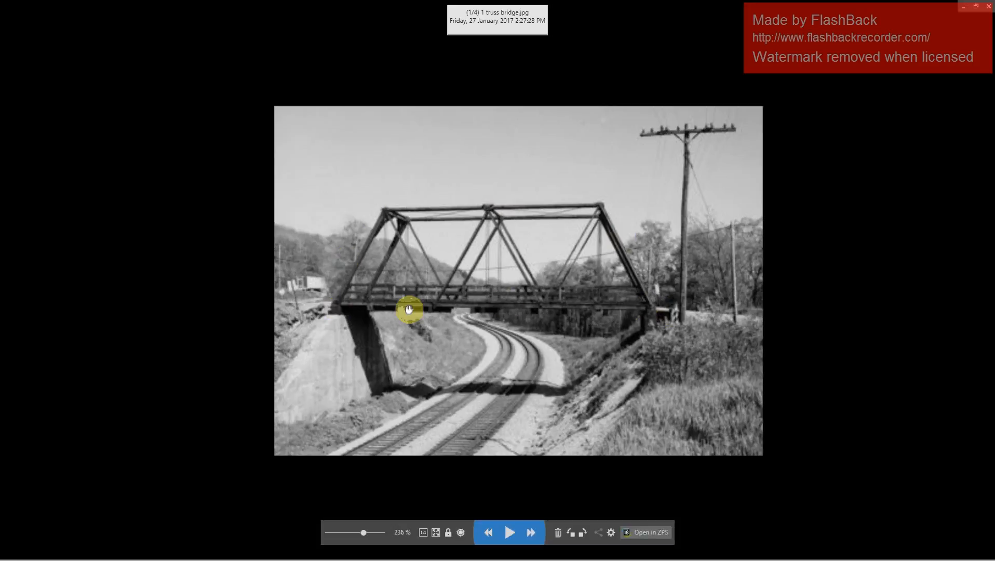
left_click(531, 532)
scroll(491, 307, "up", 5)
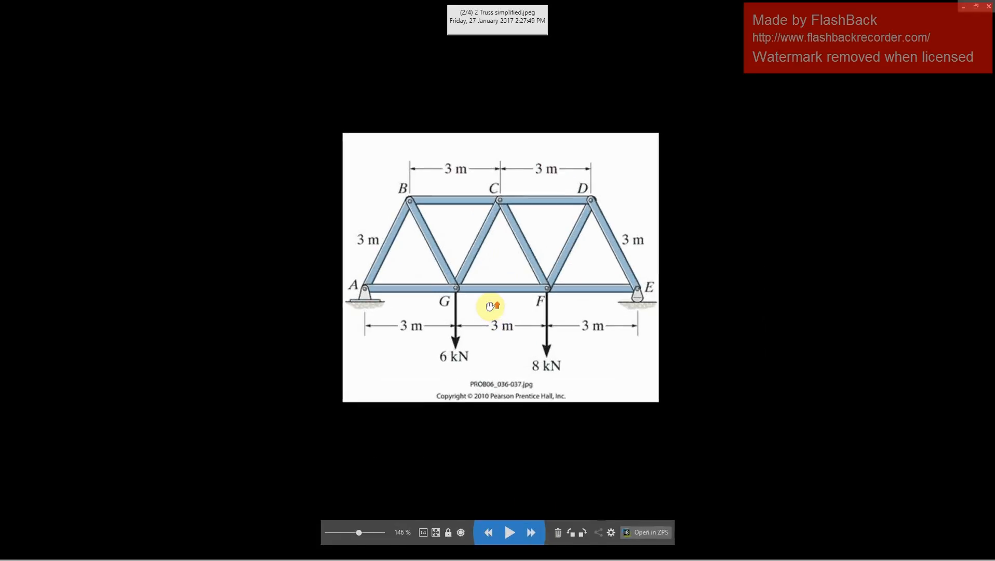
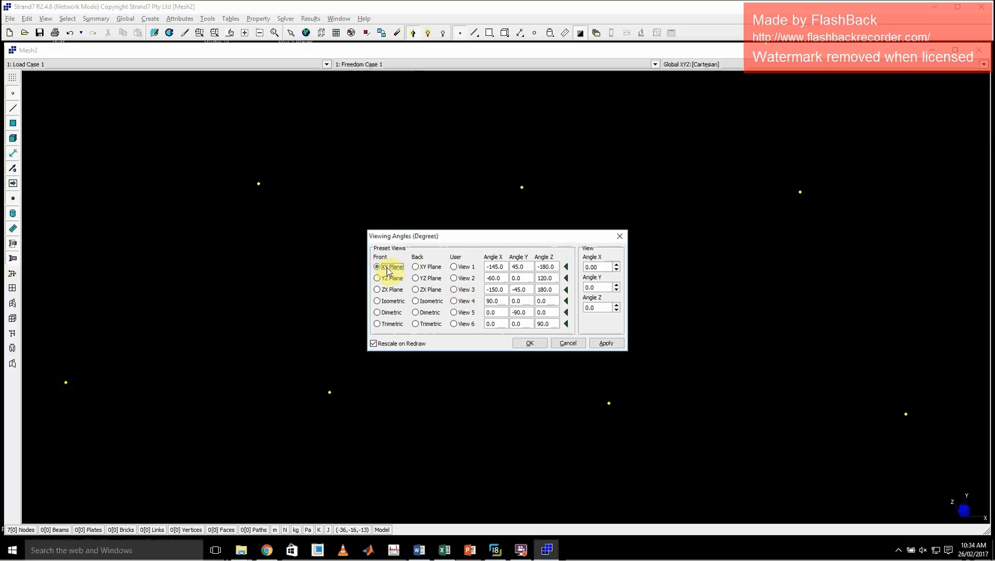
Check the nodes in the front isometric and YZ plane views, ending in the front XY plane view.
left_click(606, 343)
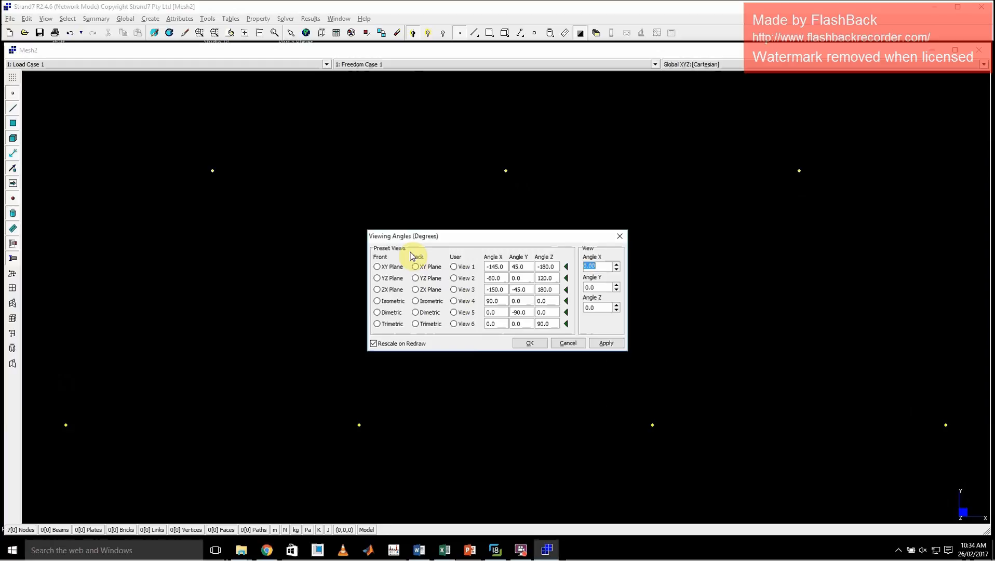
left_click(387, 301)
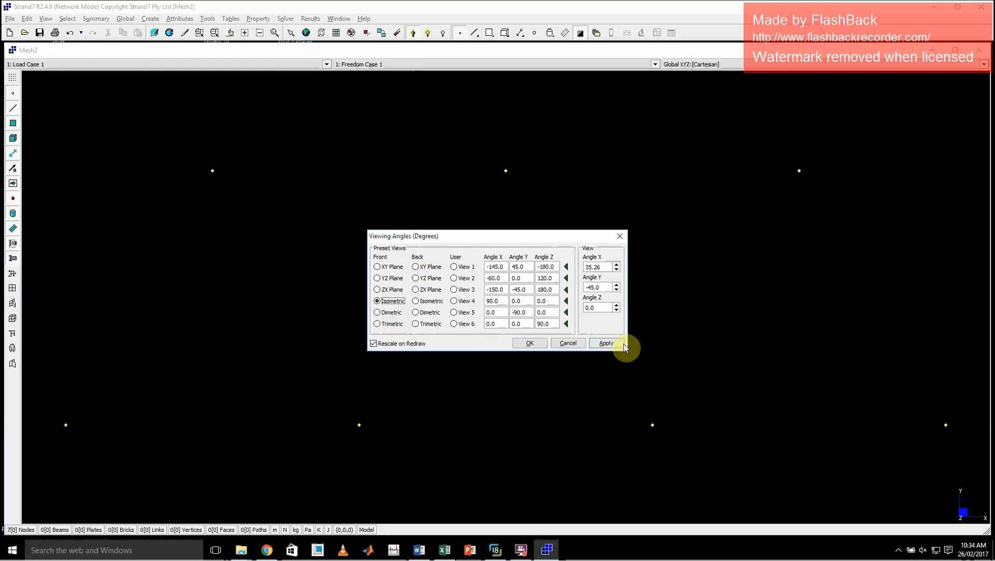
left_click(607, 344)
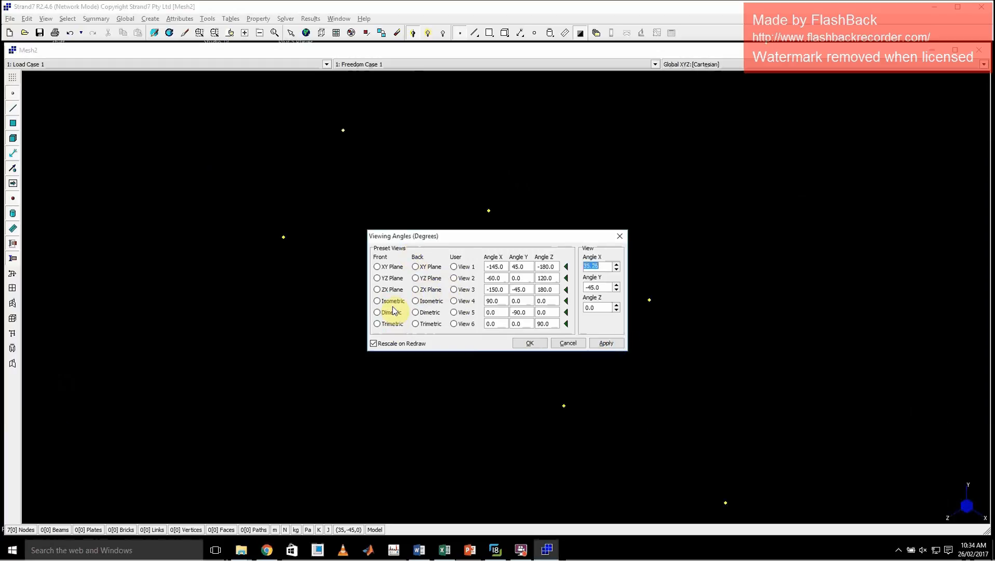
left_click(378, 279)
left_click(605, 342)
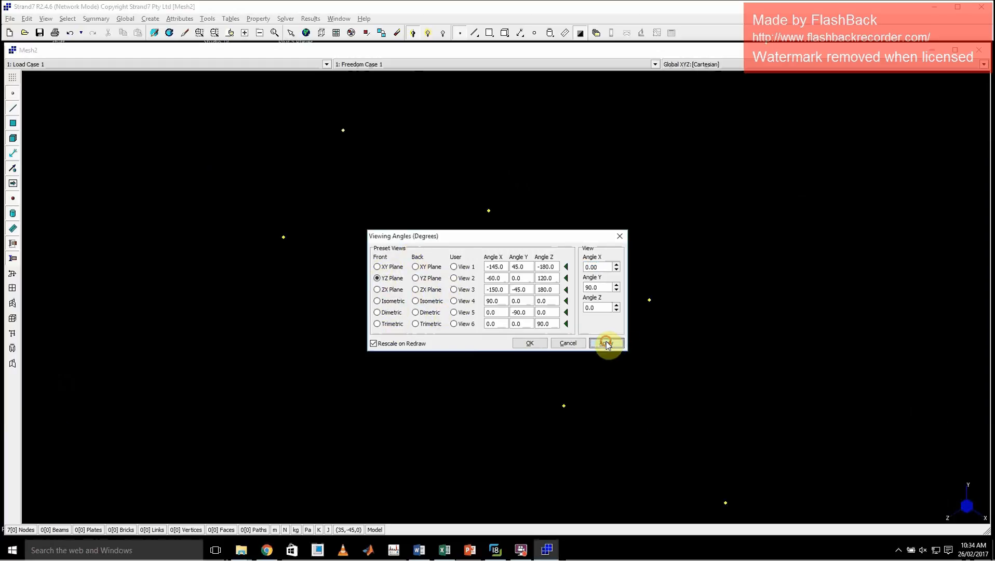
left_click(377, 267)
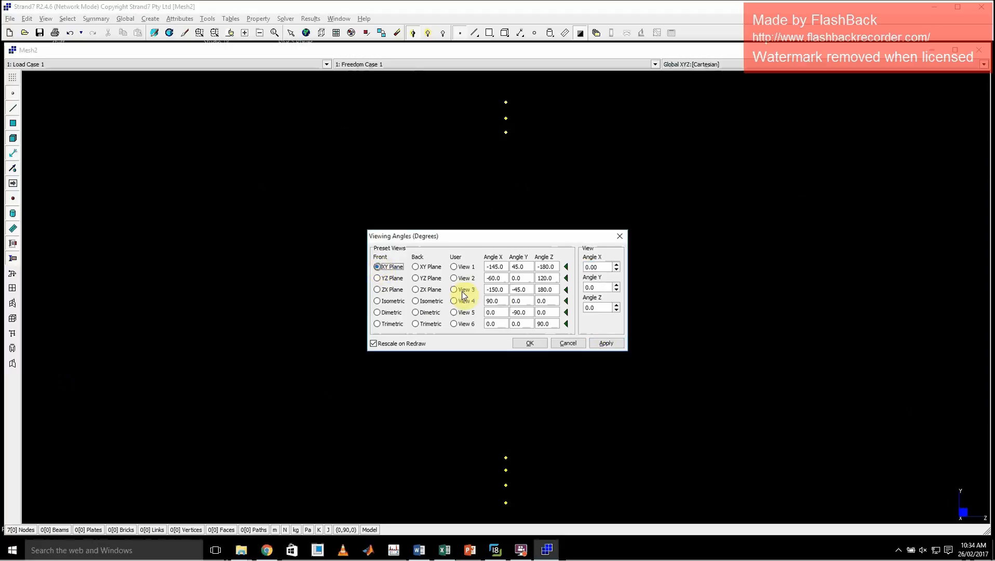
left_click(605, 343)
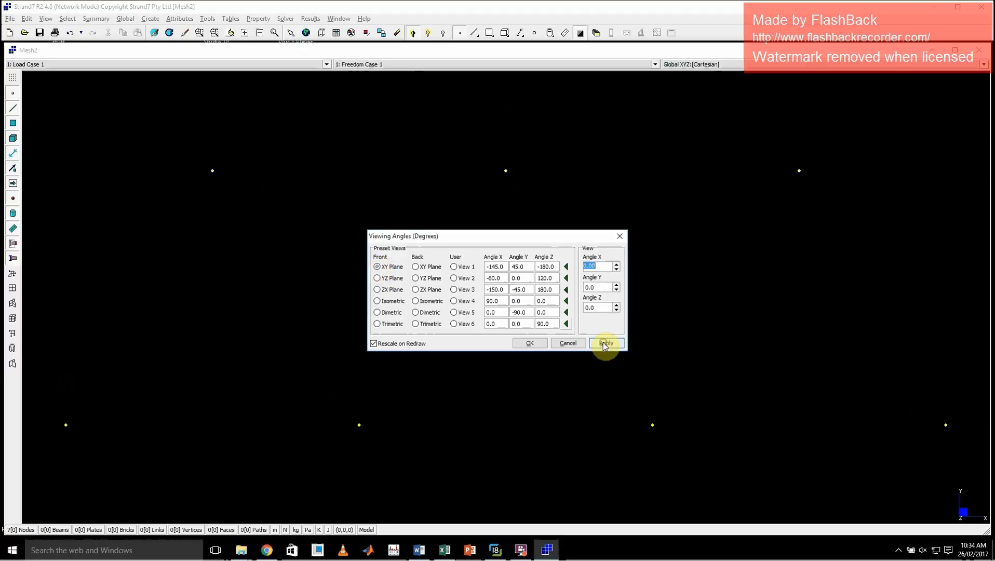
left_click(620, 236)
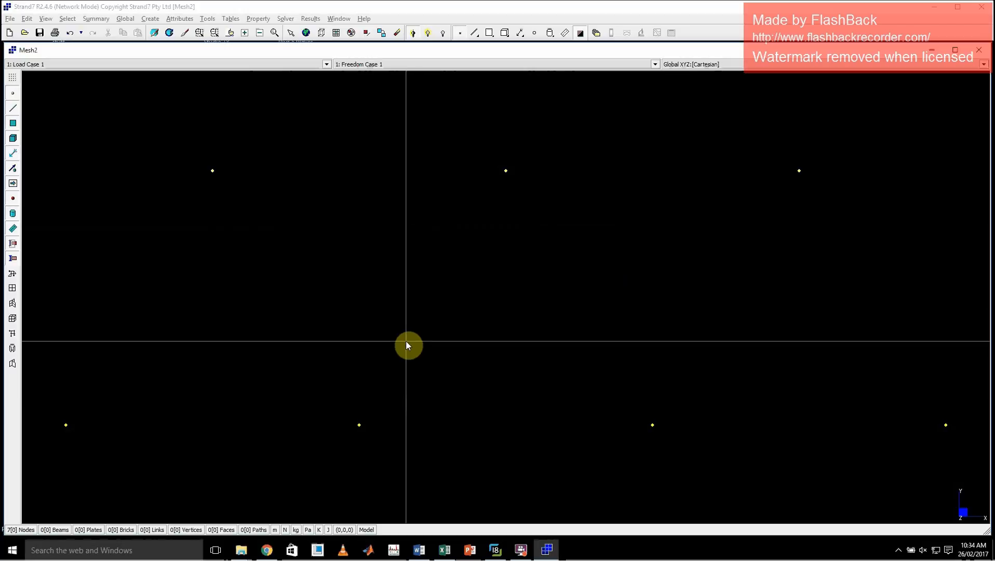
Create Beam2 elements with property 1 for the truss's left end diagonal and the first bottom-chord bay.
left_click(150, 19)
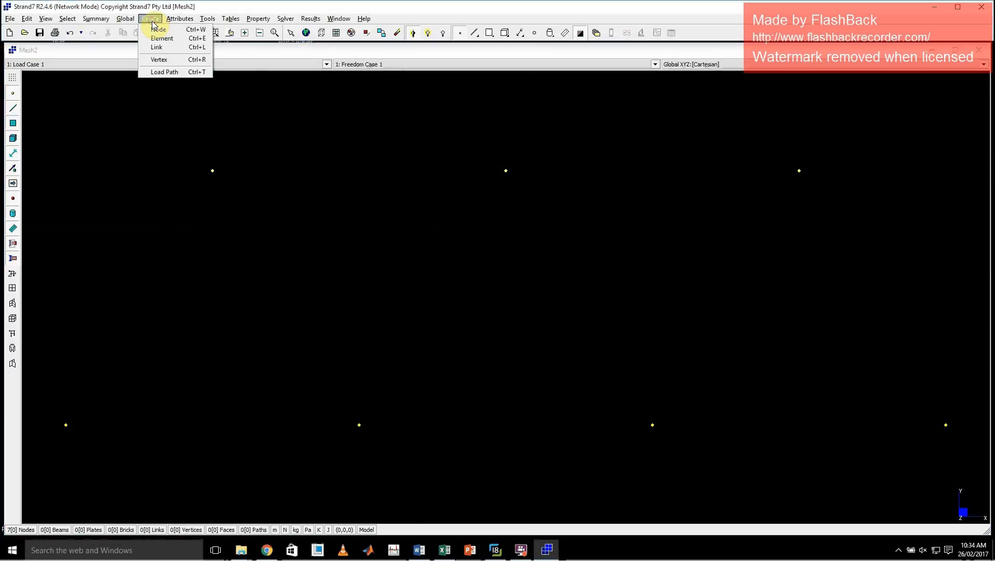
left_click(176, 40)
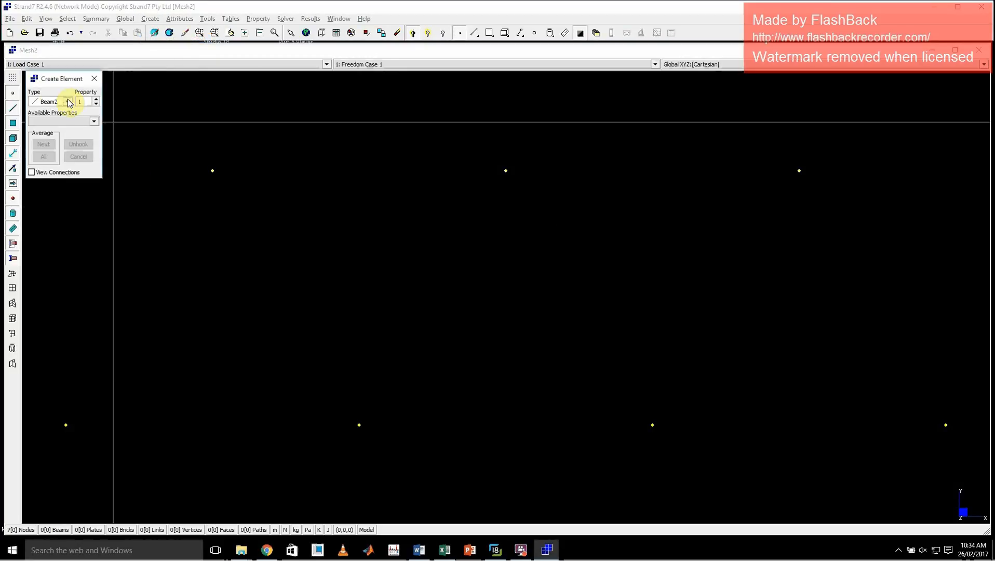
left_click(67, 101)
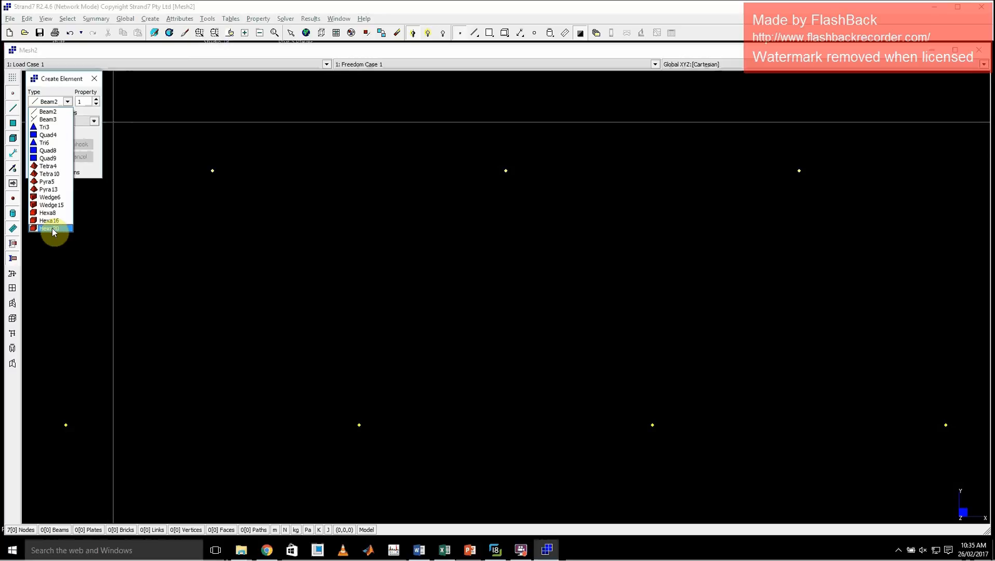
left_click(58, 116)
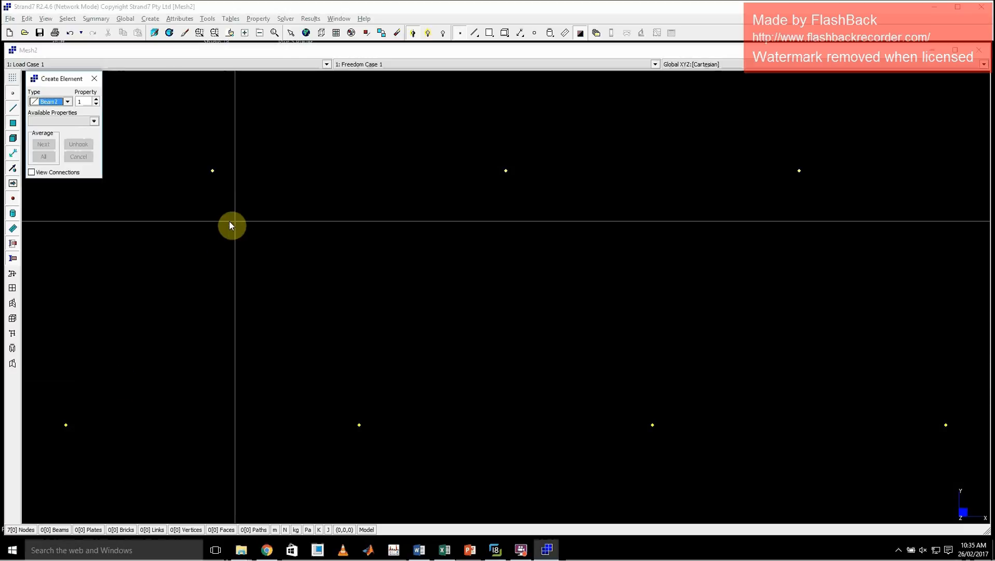
left_click(66, 426)
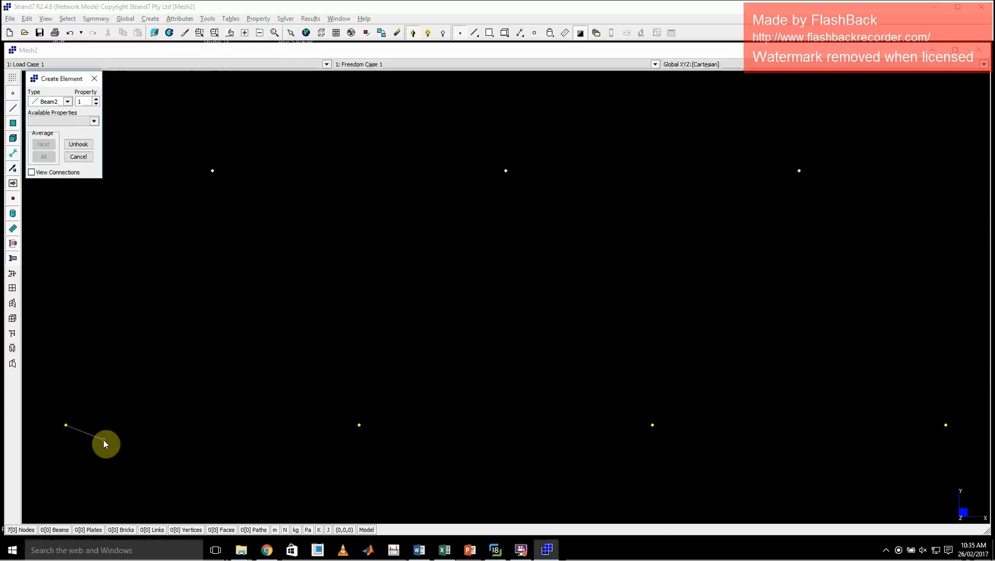
left_click(212, 172)
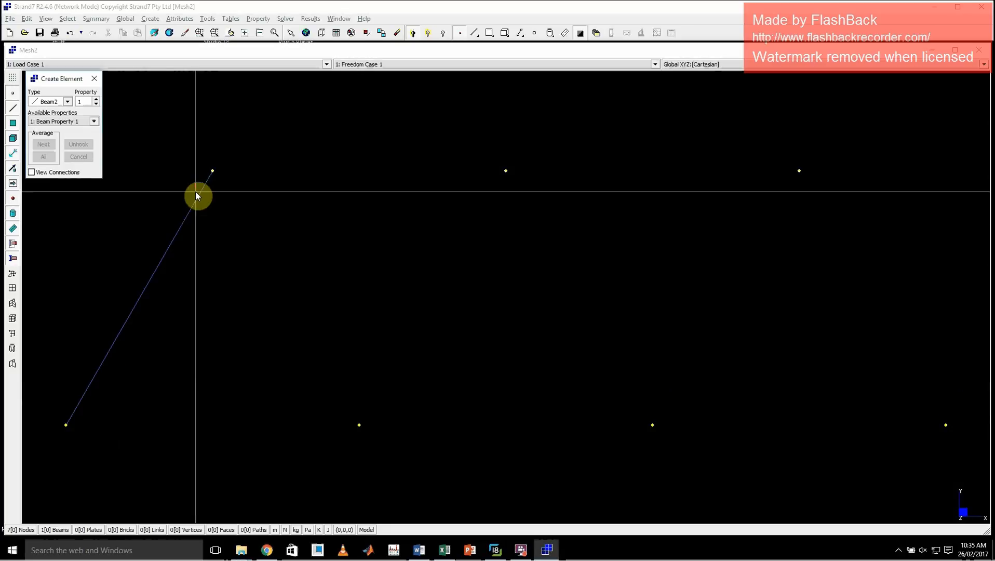
left_click(95, 427)
left_click(361, 426)
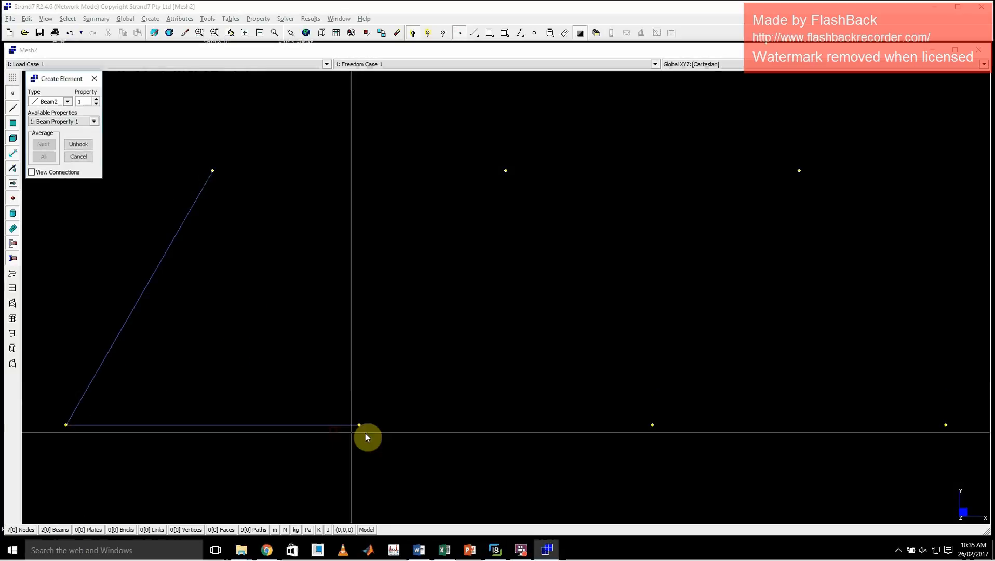
Add Beam2 elements for the leftmost inner diagonal, both top-chord bays and the right end diagonal.
left_click(215, 171)
left_click(498, 171)
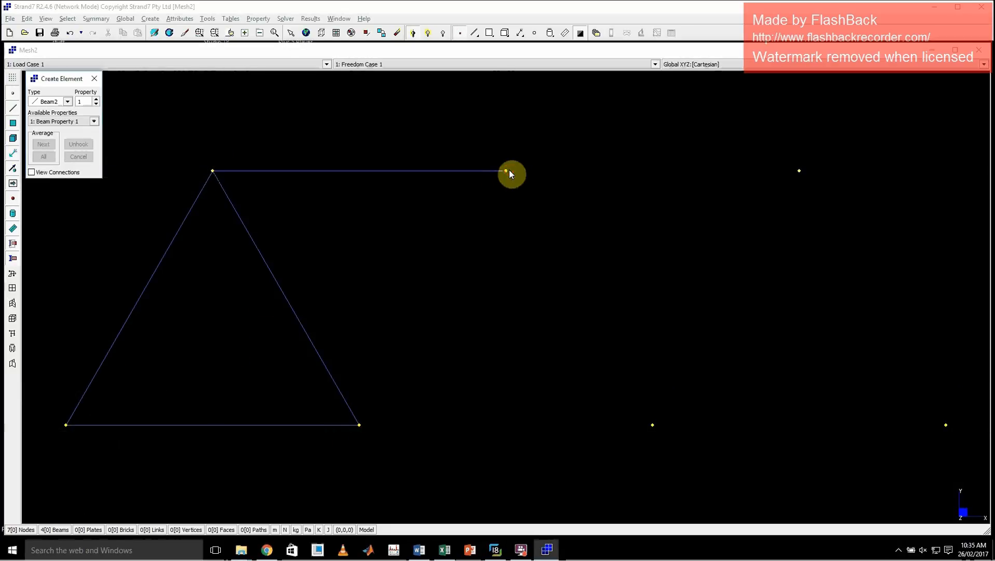
left_click(798, 172)
left_click(946, 426)
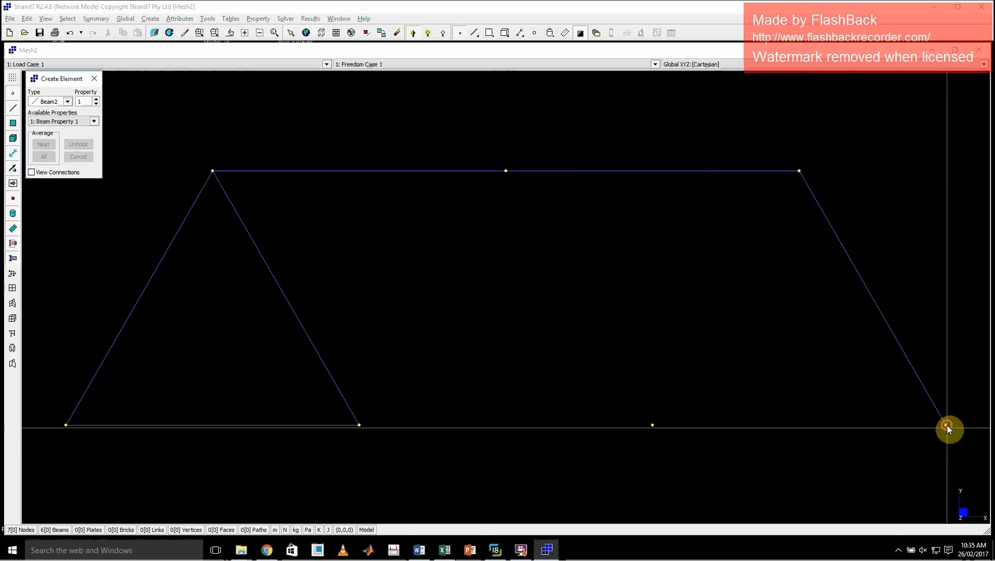
Complete the truss with Beam2 elements for the remaining two bottom-chord bays and the three remaining inner diagonals.
left_click(647, 425)
left_click(362, 425)
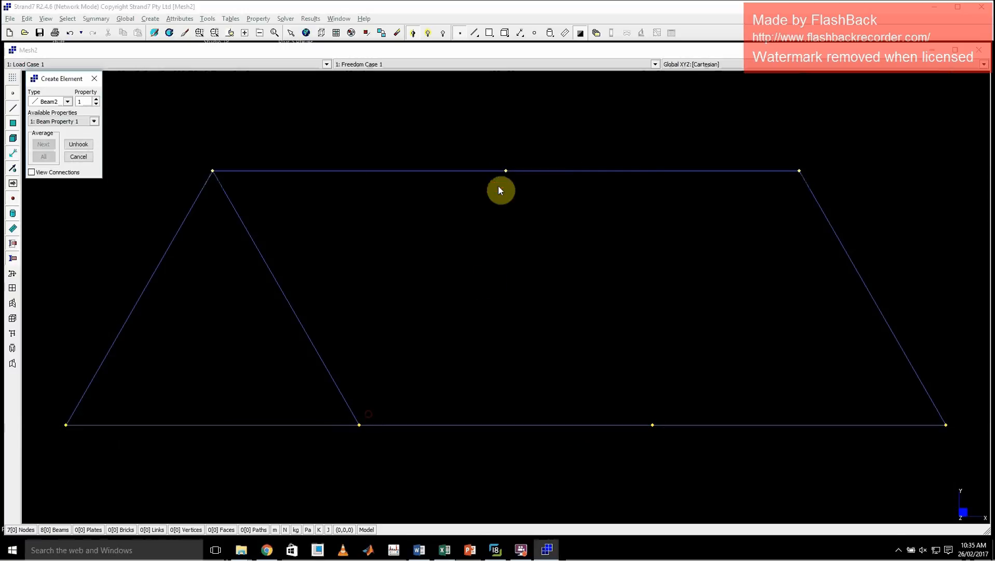
left_click(504, 172)
left_click(656, 424)
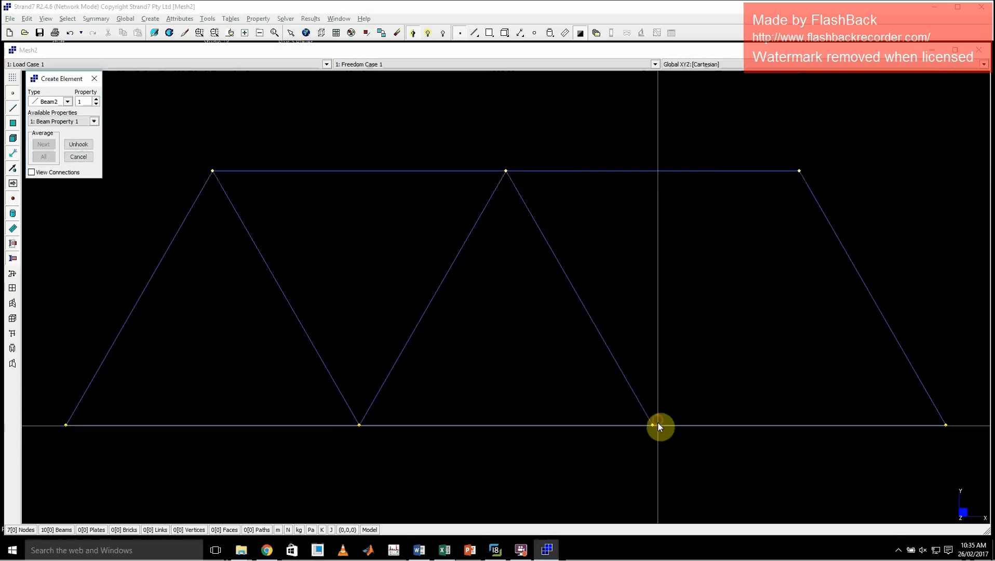
left_click(787, 185)
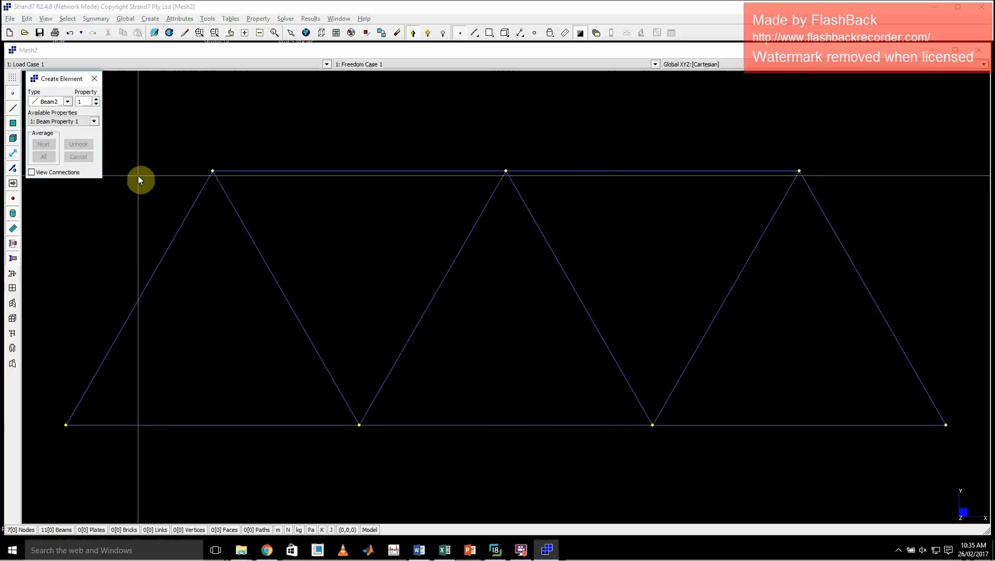
left_click(95, 79)
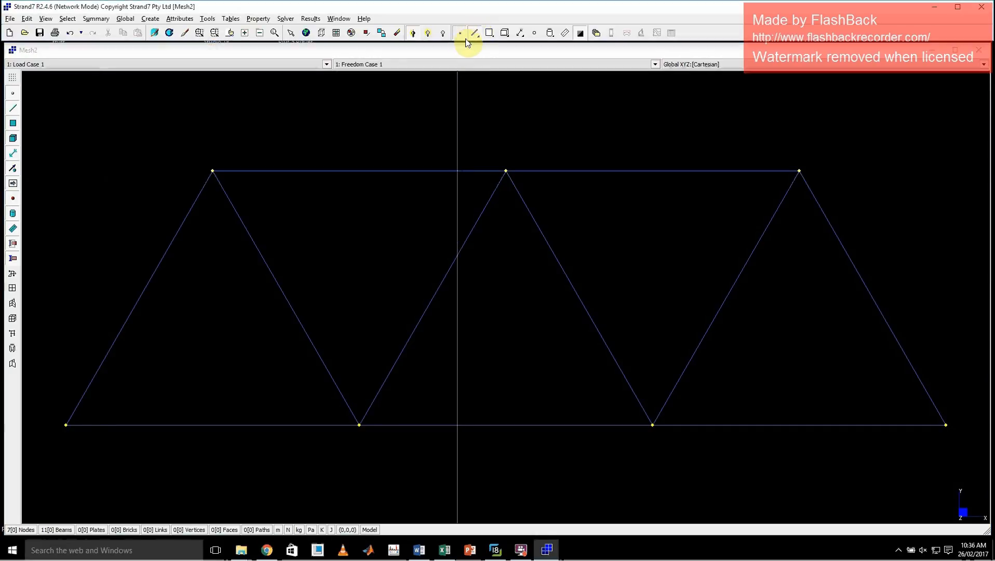
Replace the first two bottom-chord beams with one long Beam2 element from the leftmost node to the third bottom node.
left_click(292, 32)
left_click(276, 424)
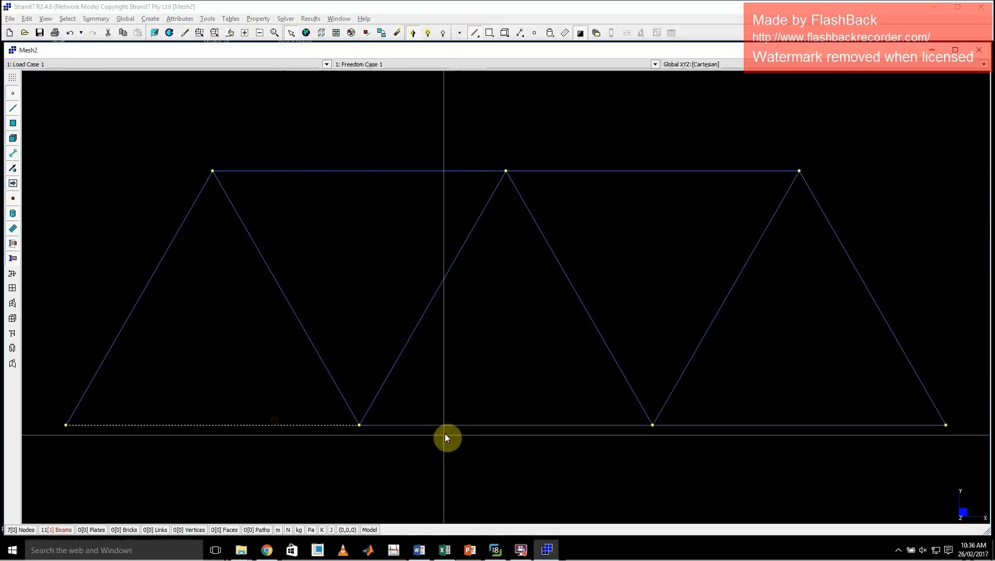
key("Delete")
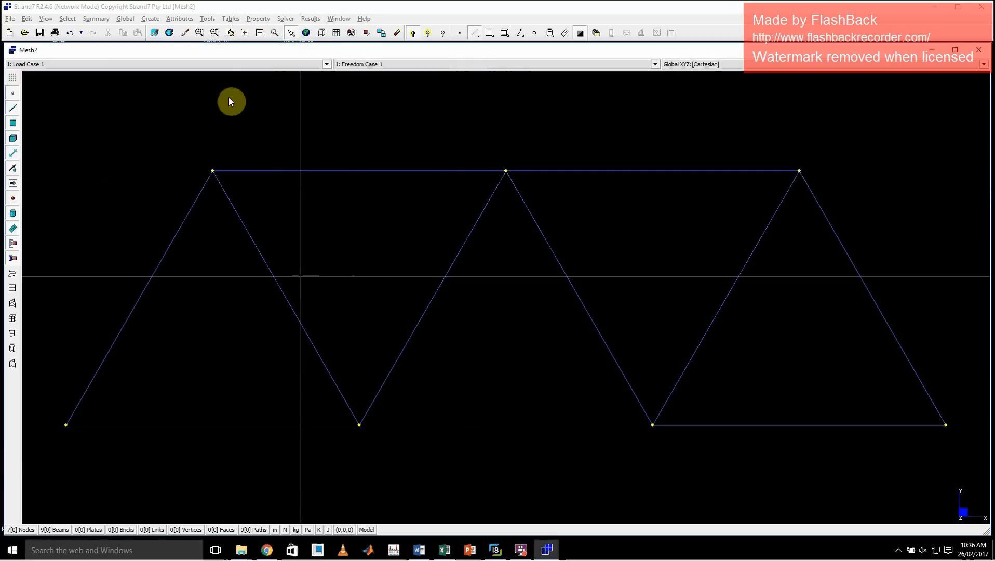
left_click(150, 18)
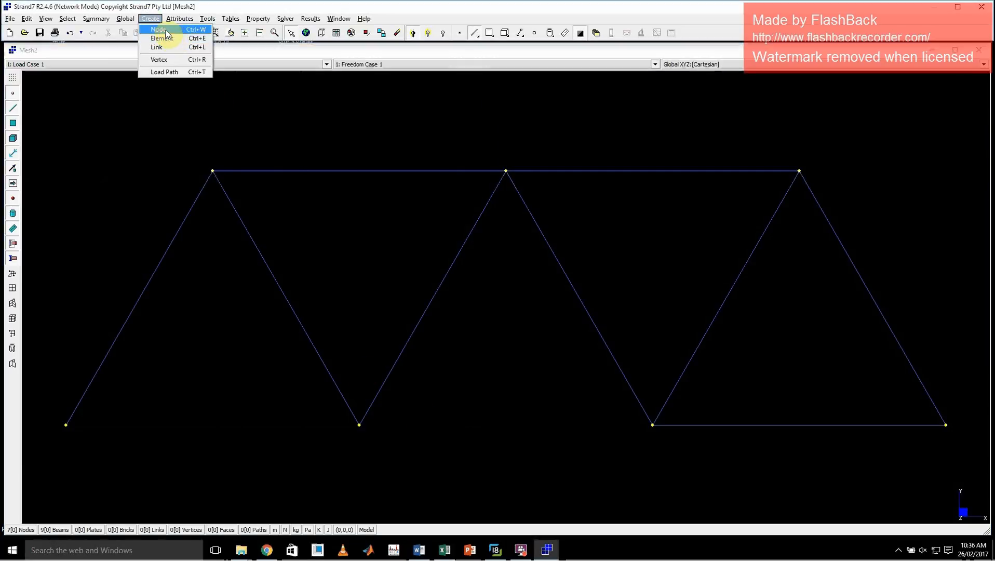
left_click(161, 38)
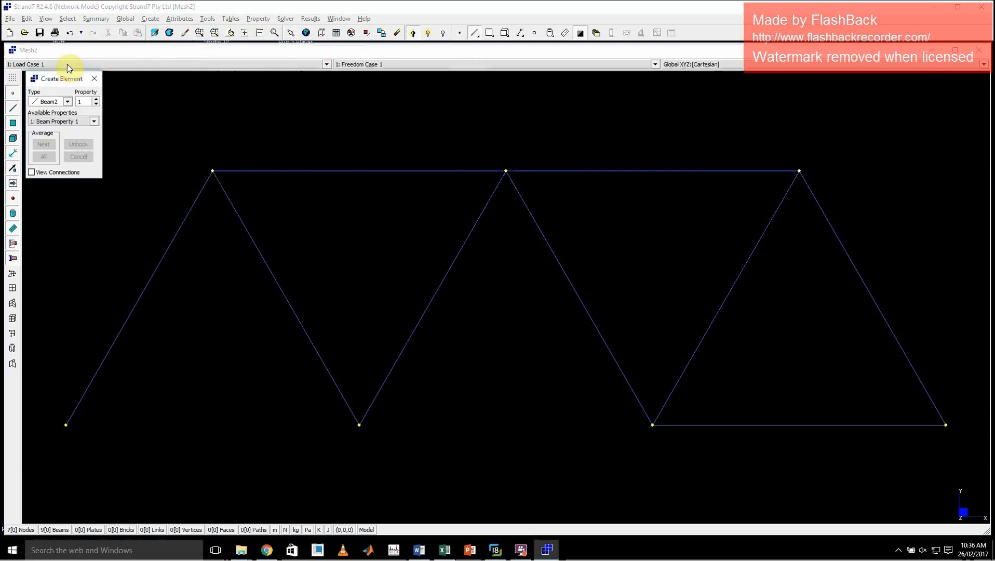
left_click(65, 422)
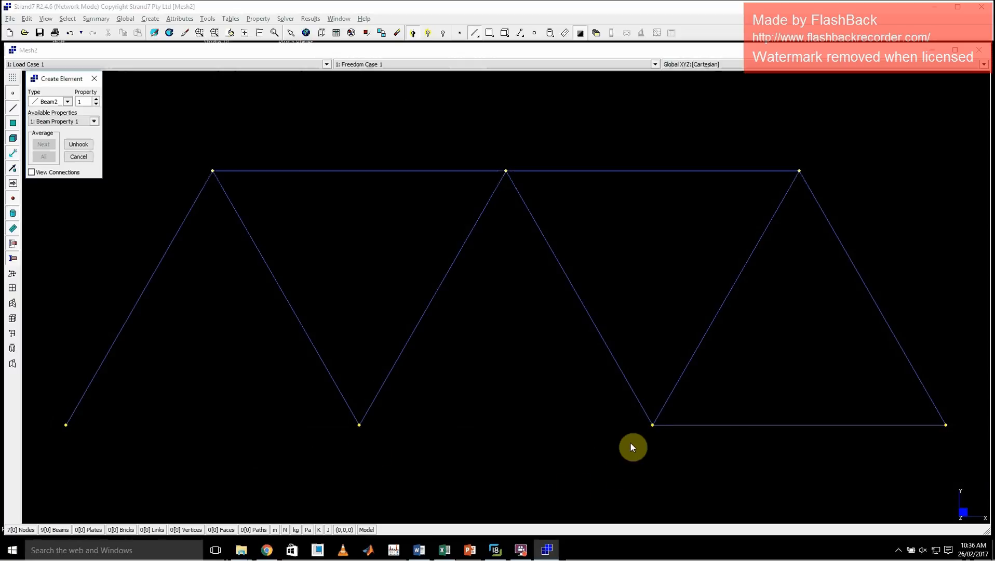
left_click(652, 425)
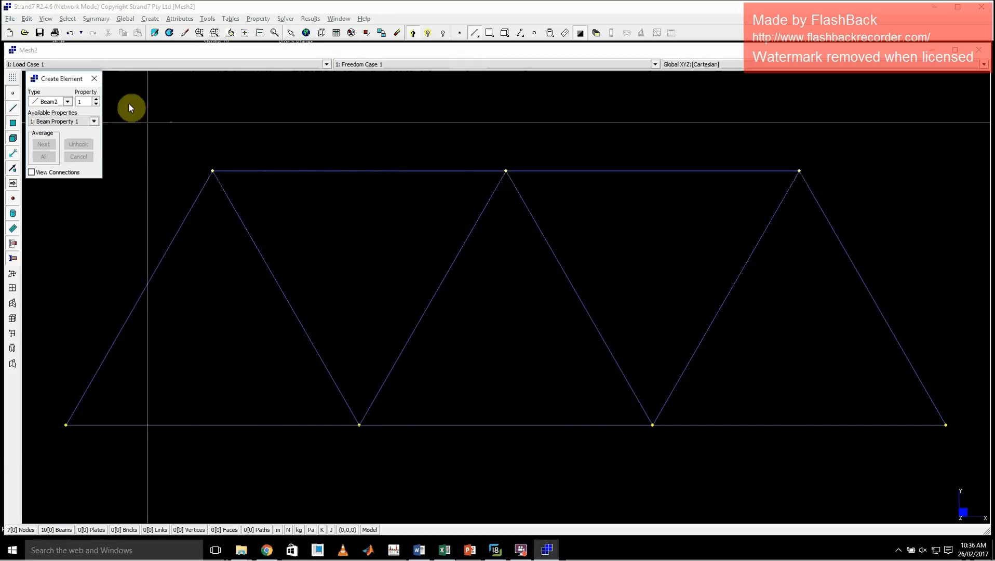
left_click(94, 78)
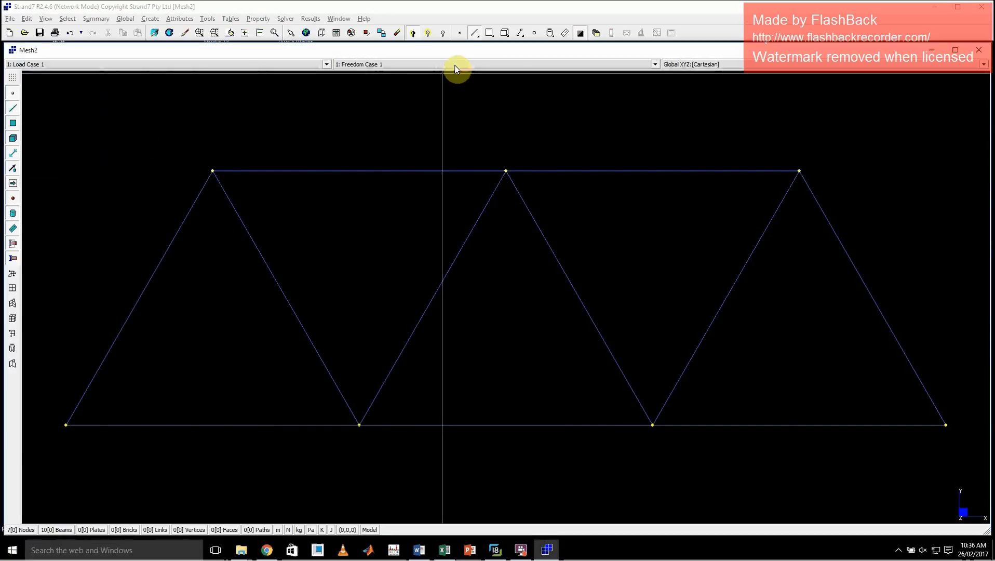
Replace the long bottom-chord beam with two separate Beam2 elements that meet at the second bottom node.
left_click(292, 33)
left_click(293, 424)
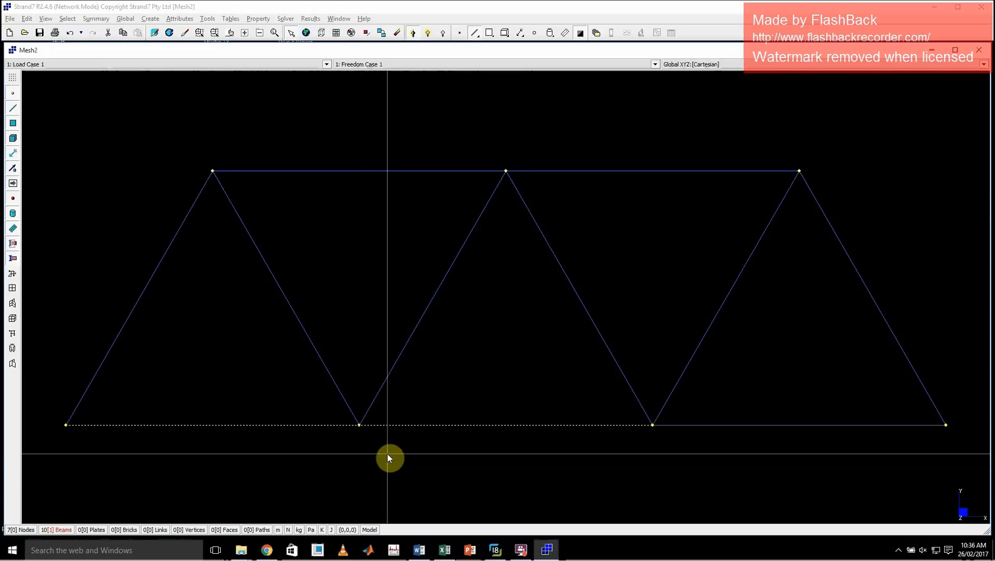
key("Delete")
left_click(147, 18)
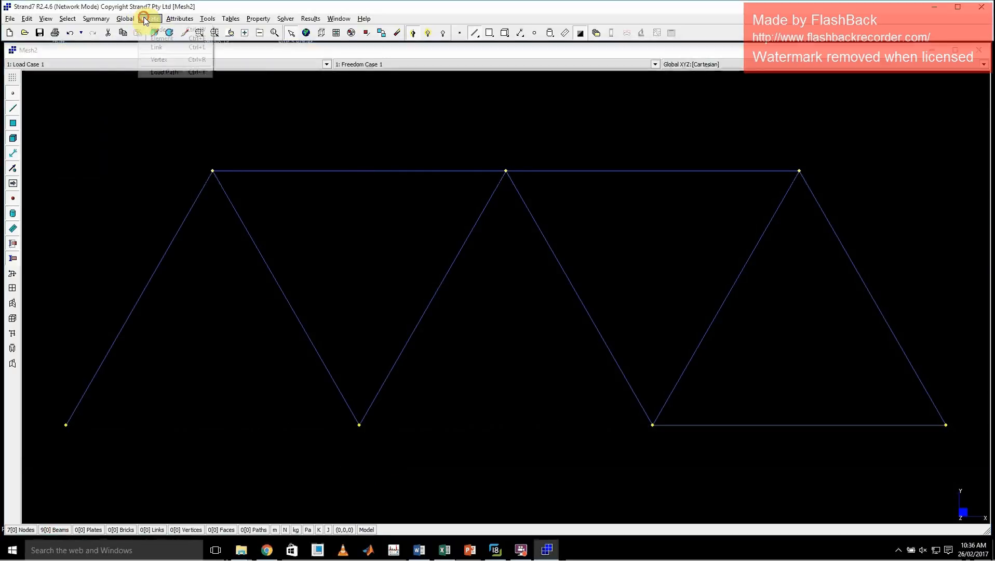
left_click(158, 38)
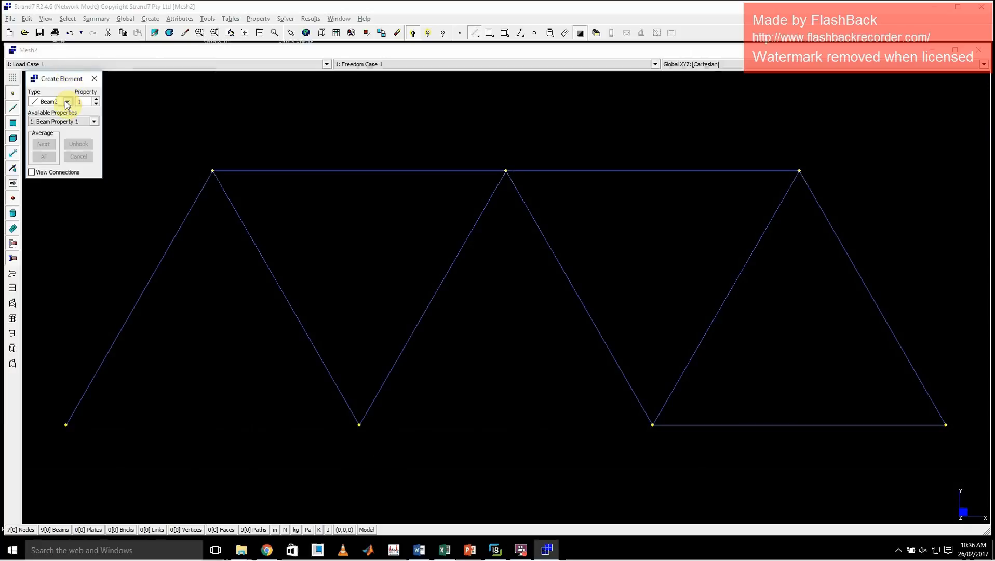
left_click(66, 433)
left_click(361, 440)
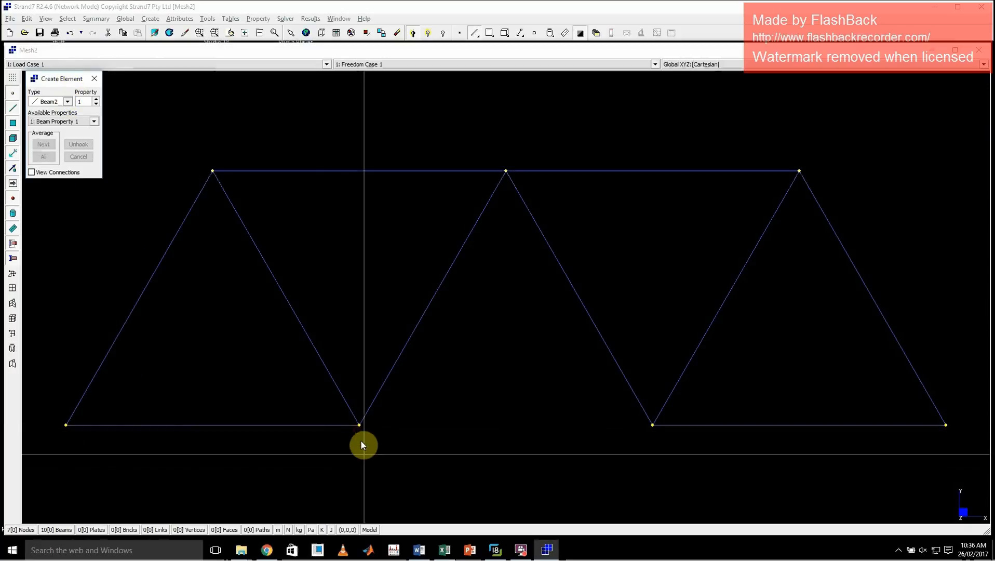
left_click(644, 470)
left_click(94, 78)
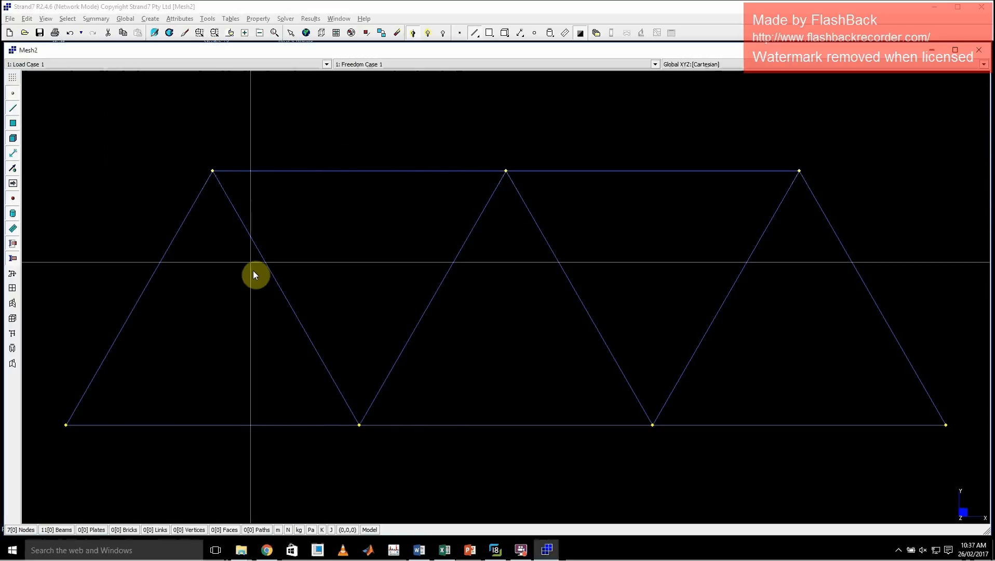
Select individual beams in turn: the left top-chord beam, the leftmost inner diagonal and the left end diagonal.
left_click(476, 35)
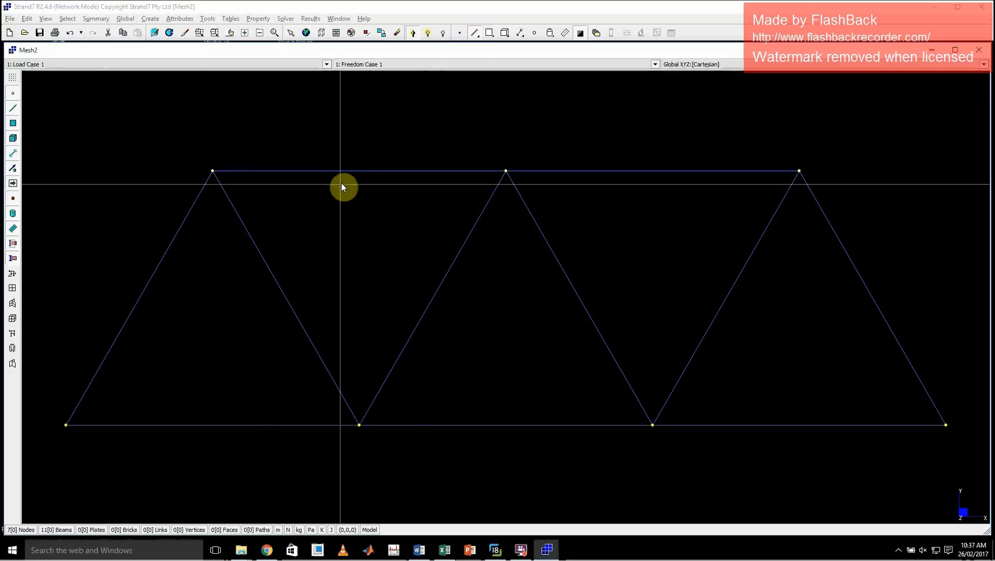
left_click(290, 33)
left_click(362, 170)
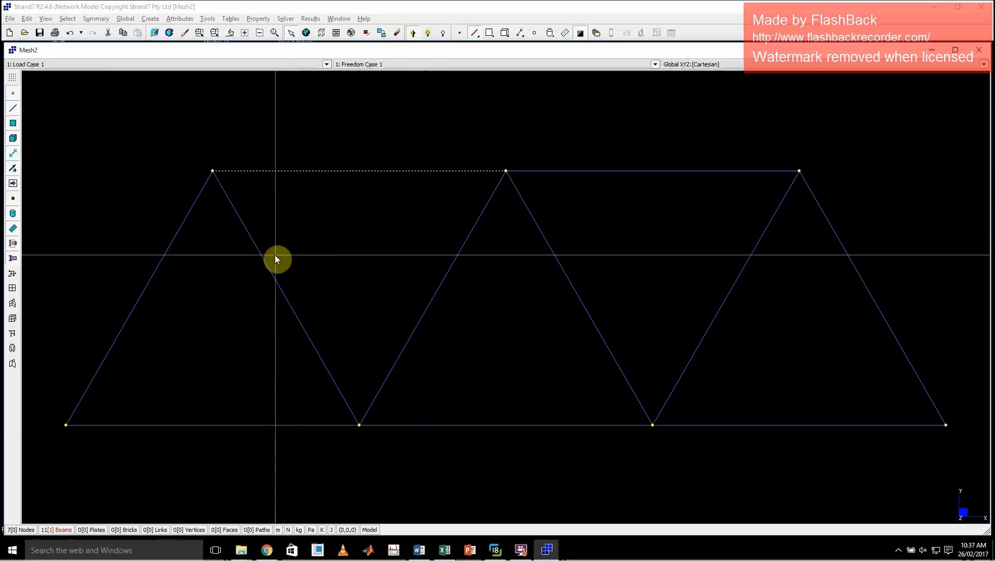
left_click(275, 255)
left_click(192, 160)
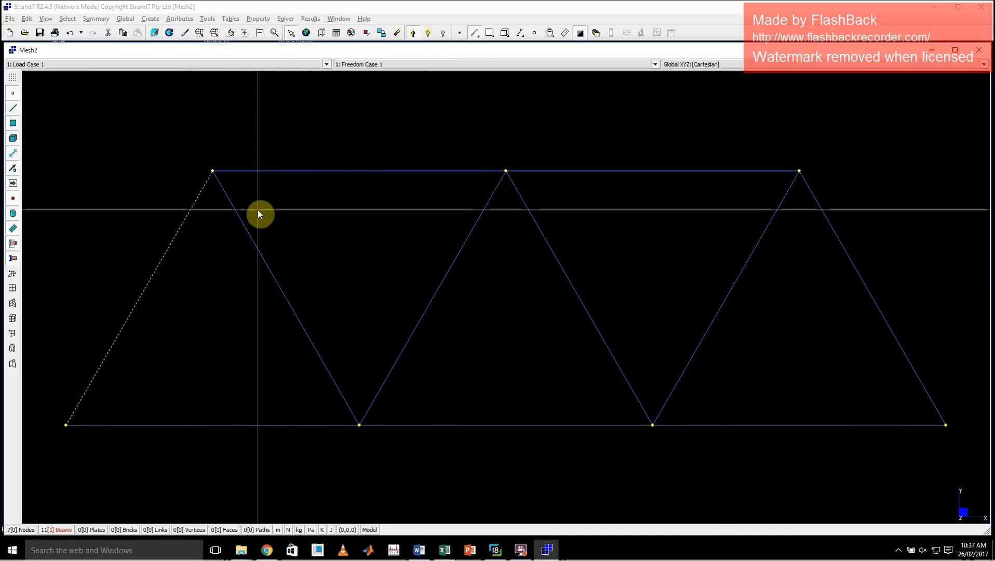
Deselect the left end diagonal, enable node selection, and window-select the top-left node together with the beams meeting there.
left_click(194, 204)
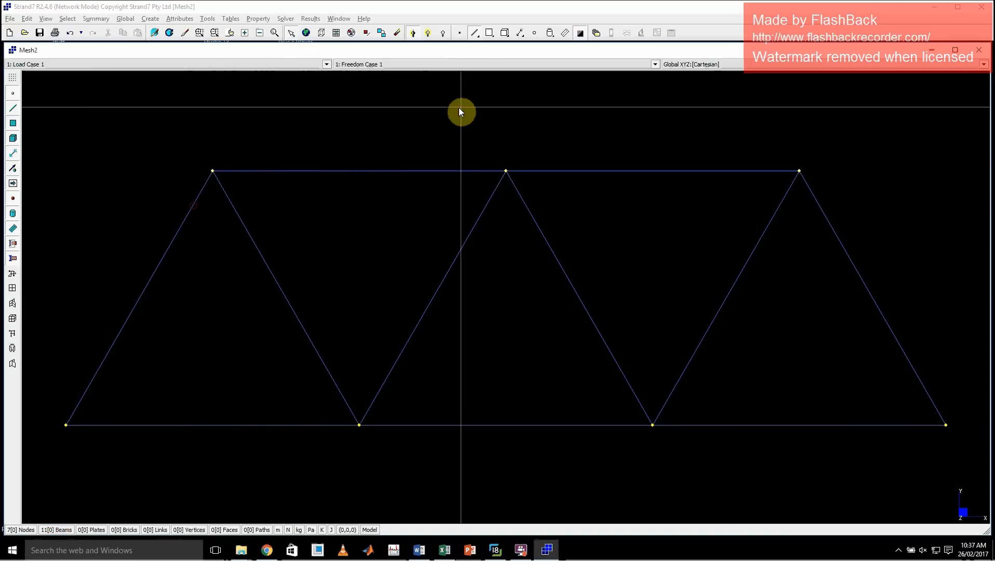
left_click(461, 36)
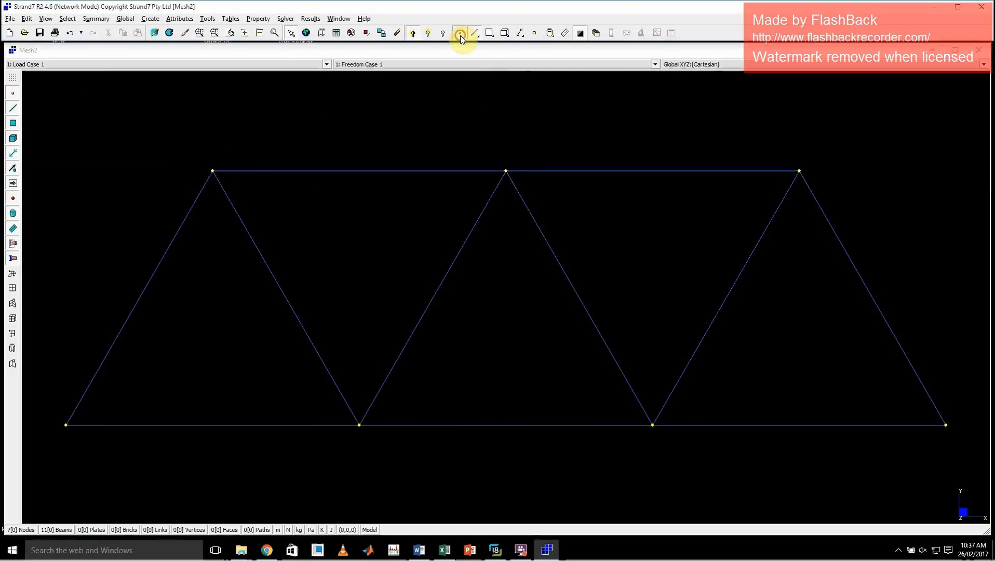
left_click_drag(192, 151, 241, 213)
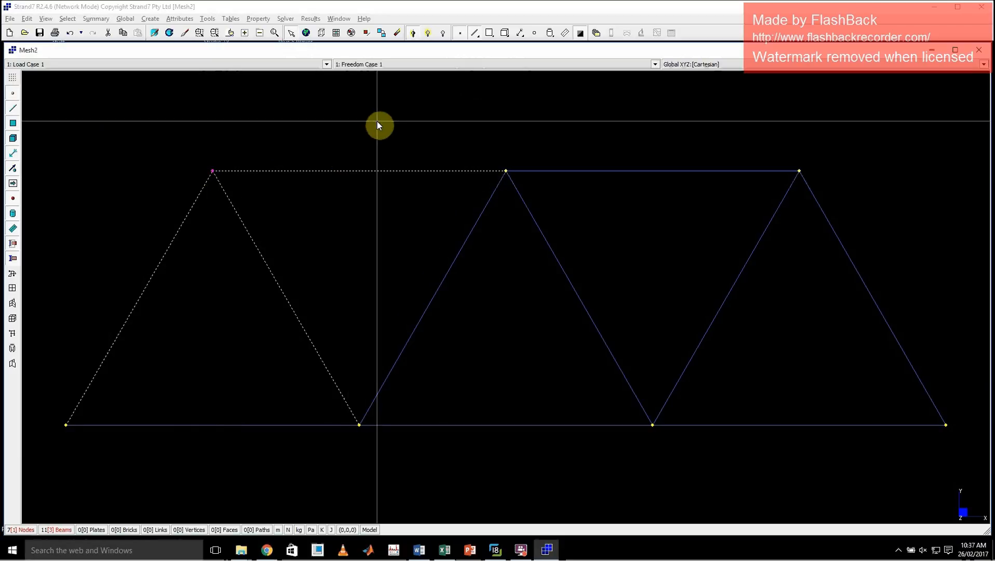
Turn off beam selection and window around the top-left node to deselect only the node.
left_click(476, 33)
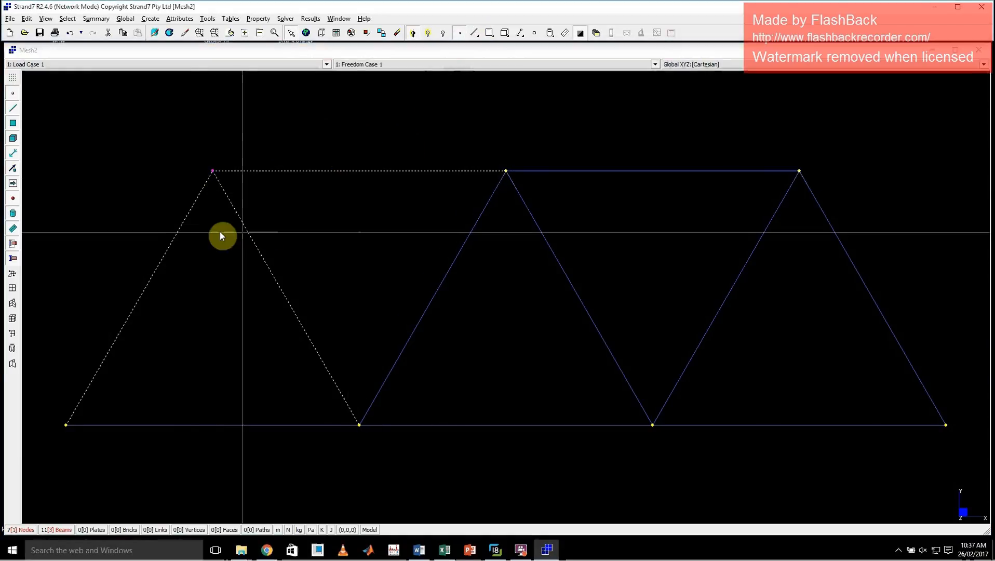
left_click(249, 207)
left_click_drag(171, 149, 244, 217)
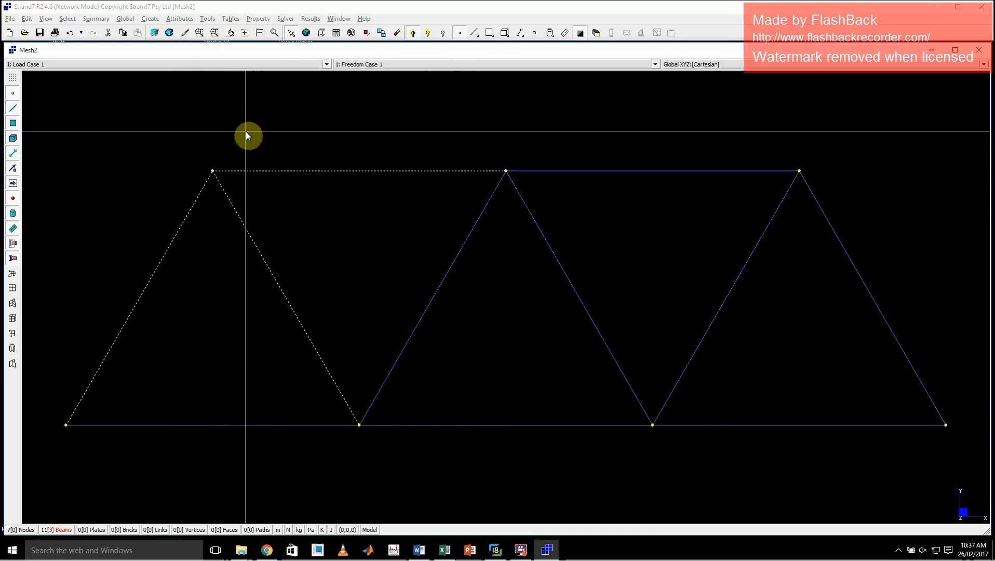
Leave and re-enter Select mode, and window-select the top-left node again.
left_click(292, 35)
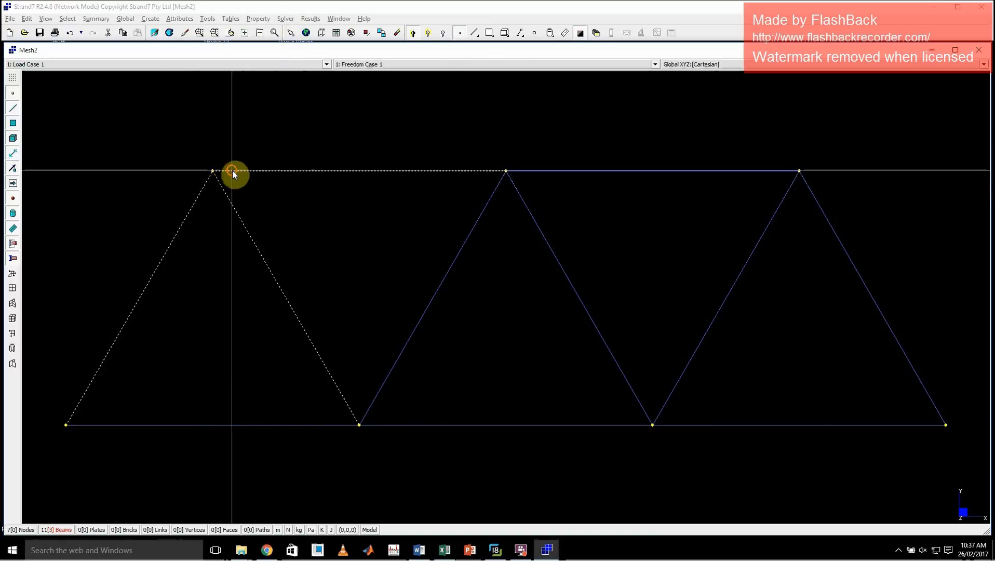
left_click(291, 35)
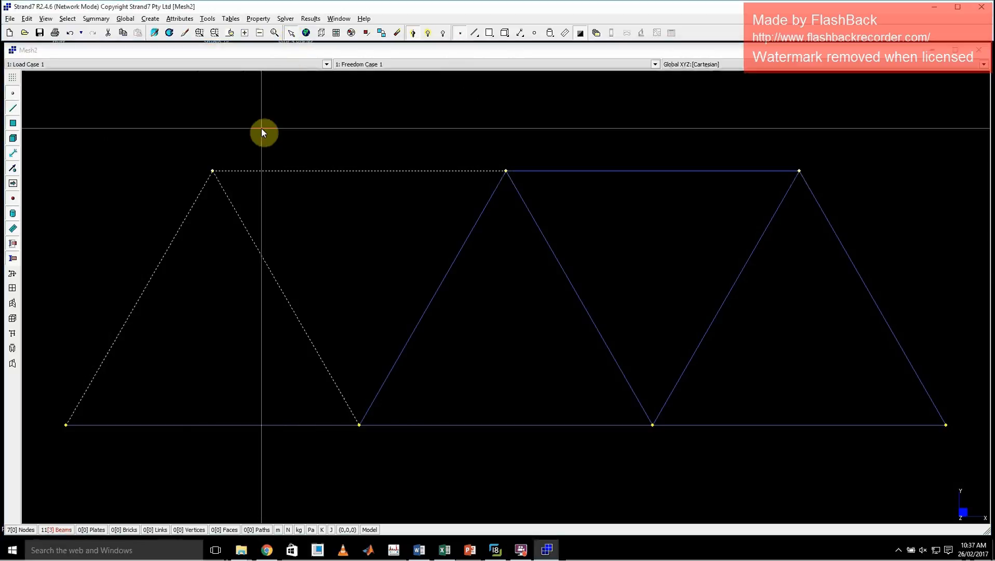
left_click(169, 156)
left_click_drag(259, 204, 172, 154)
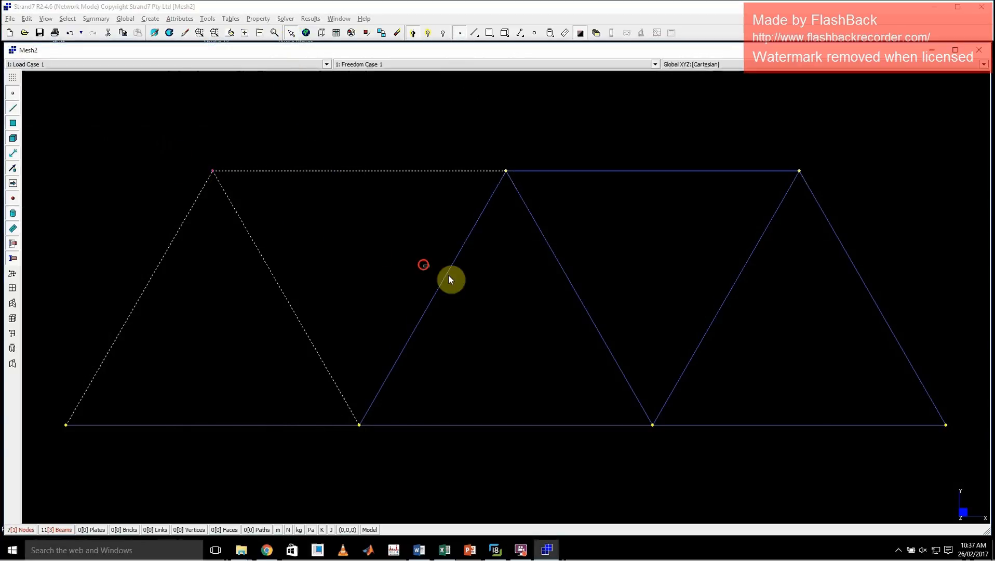
Toggle the beam and node selection filters, leaving both entity types selectable.
left_click(474, 33)
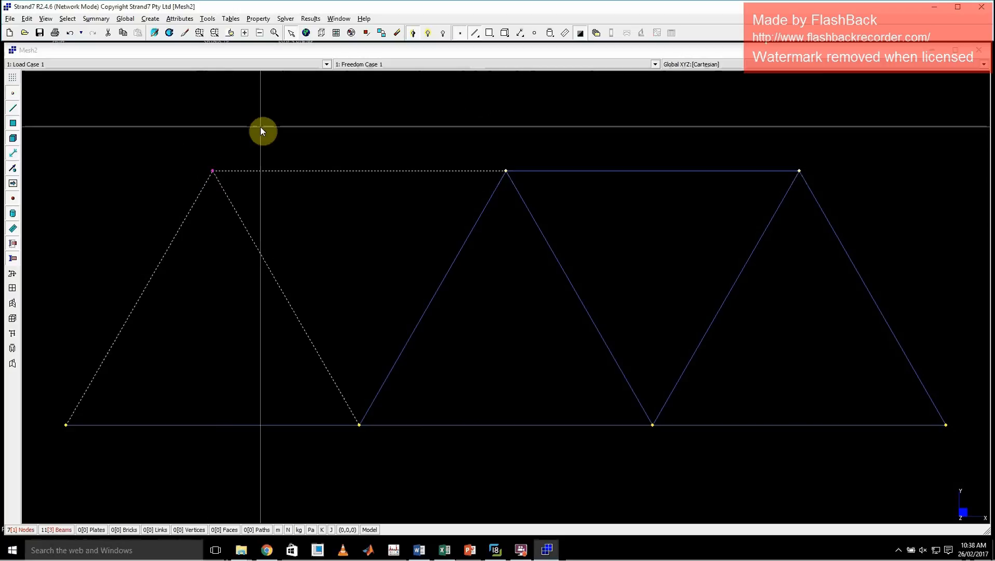
left_click(473, 35)
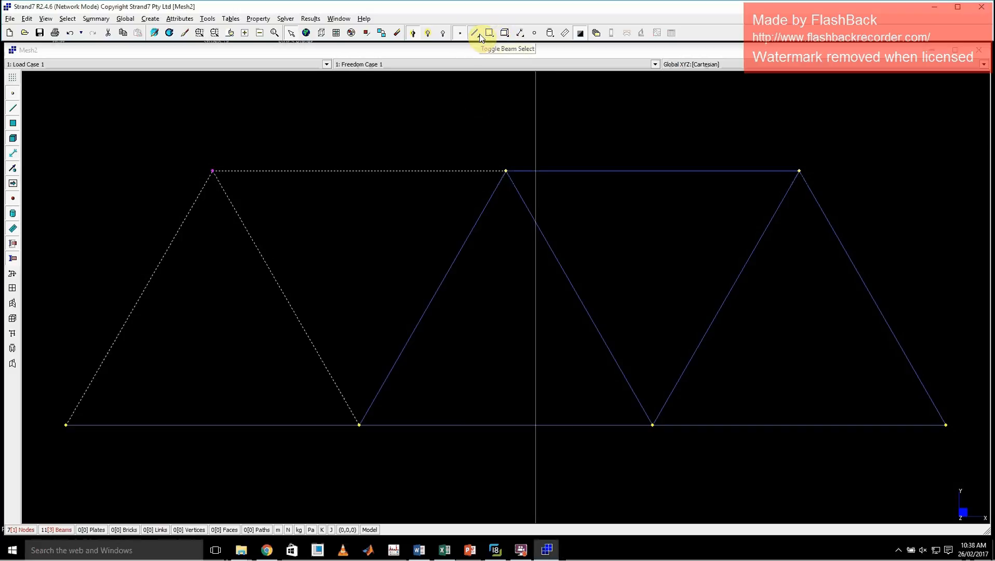
left_click(460, 35)
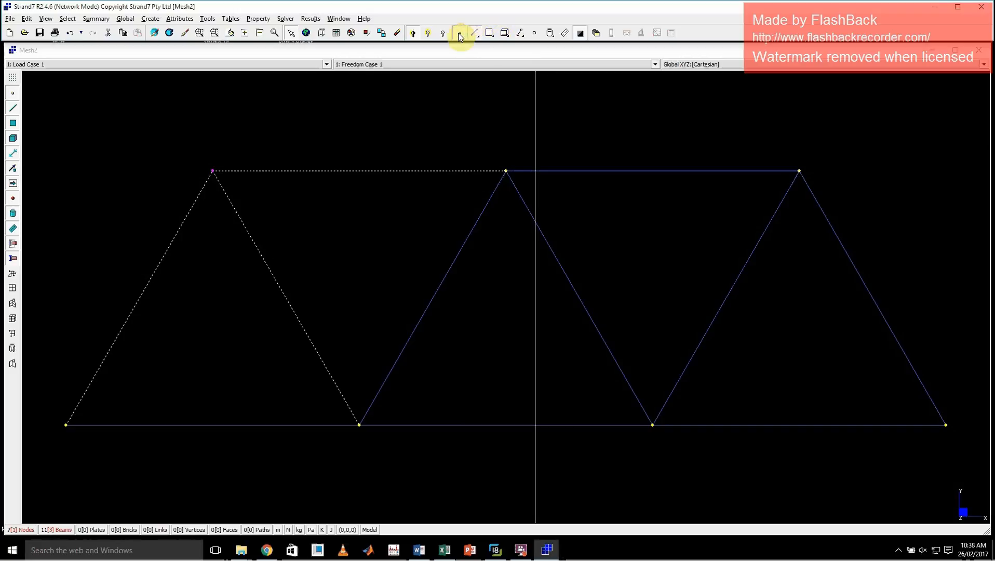
Clear all selections, select all nodes and beams of the truss at once, and deselect them all again.
left_click(397, 34)
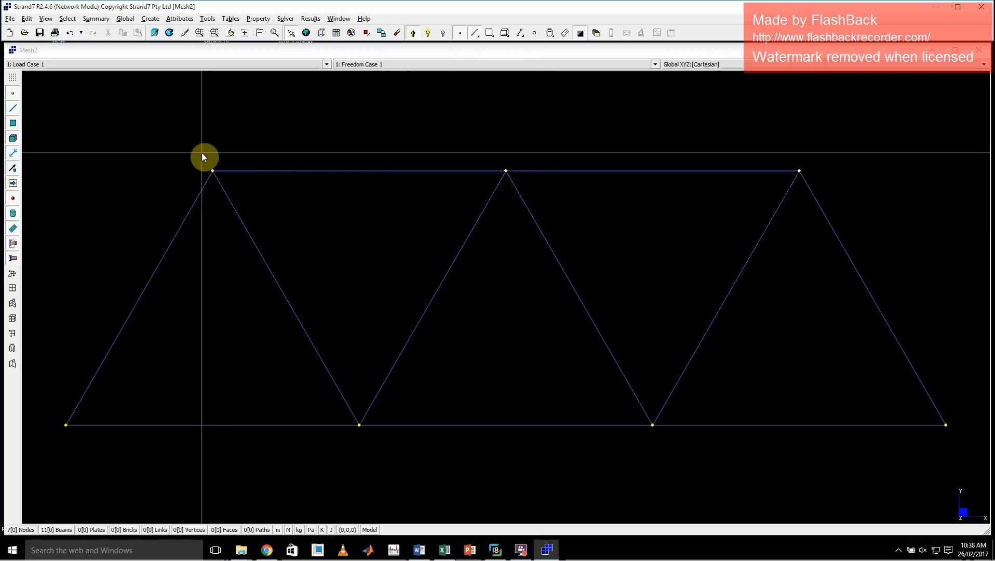
left_click(306, 33)
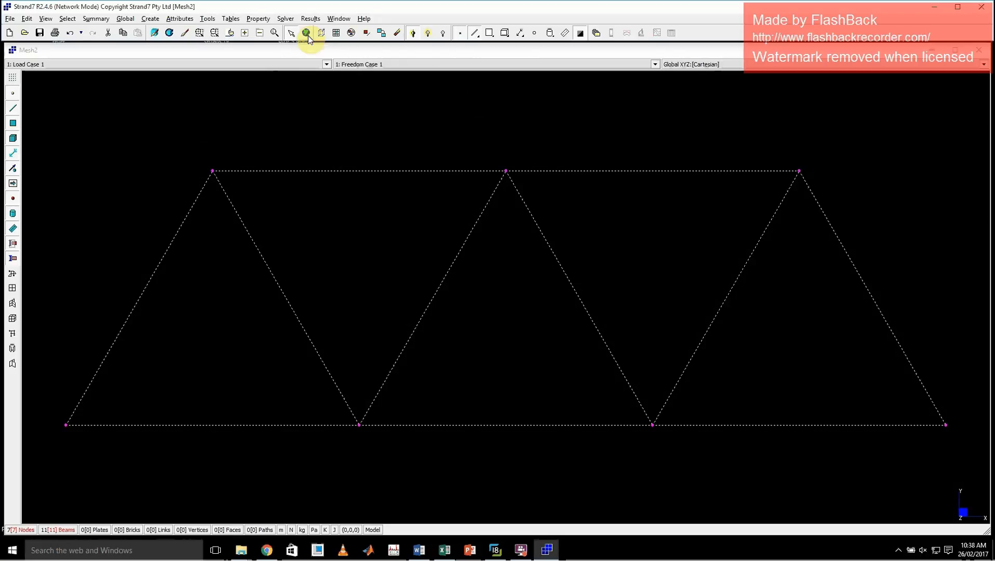
left_click(308, 36)
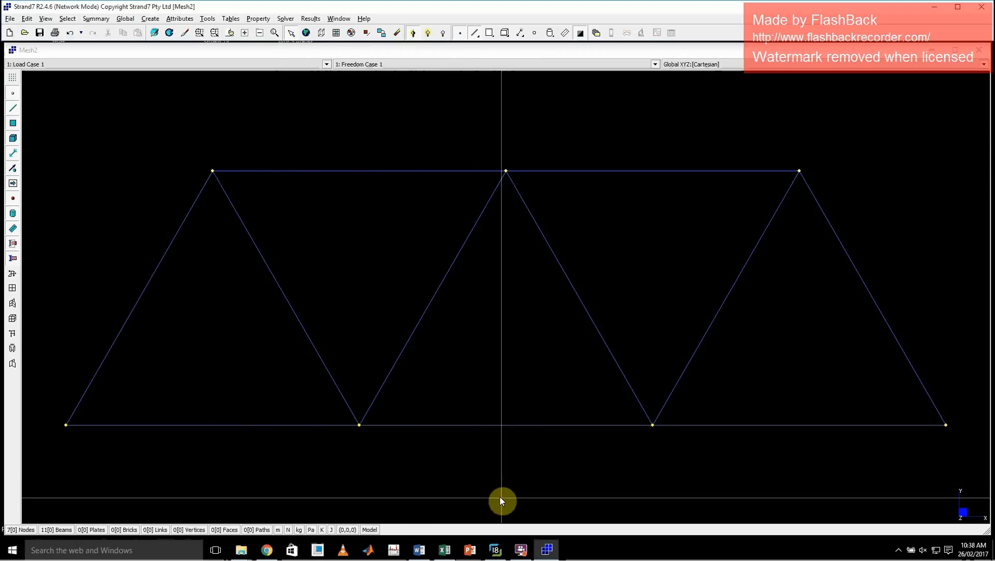
Check the loads in the reference truss image, return to Strand7 and open the node Force attributes.
left_click(495, 549)
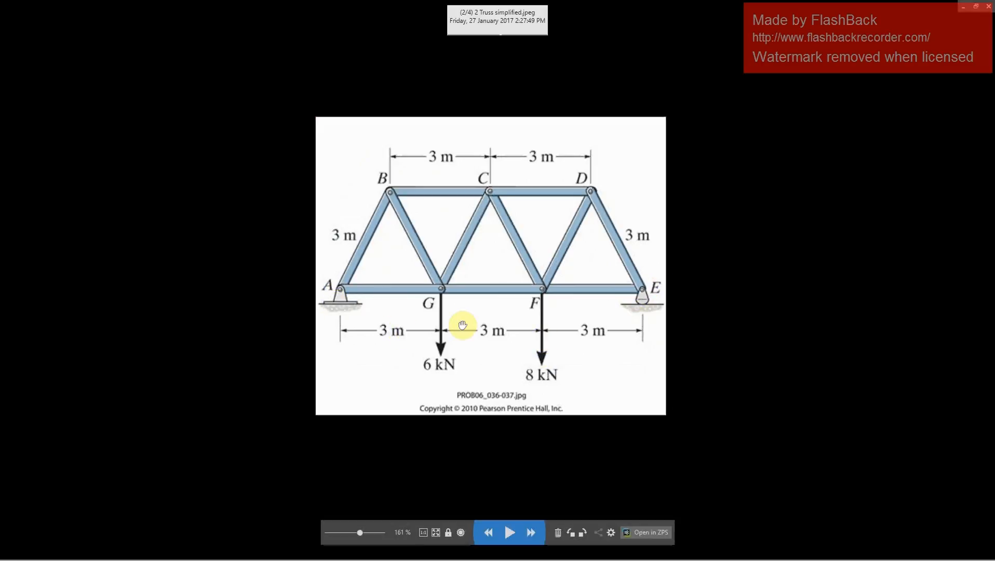
left_click(964, 8)
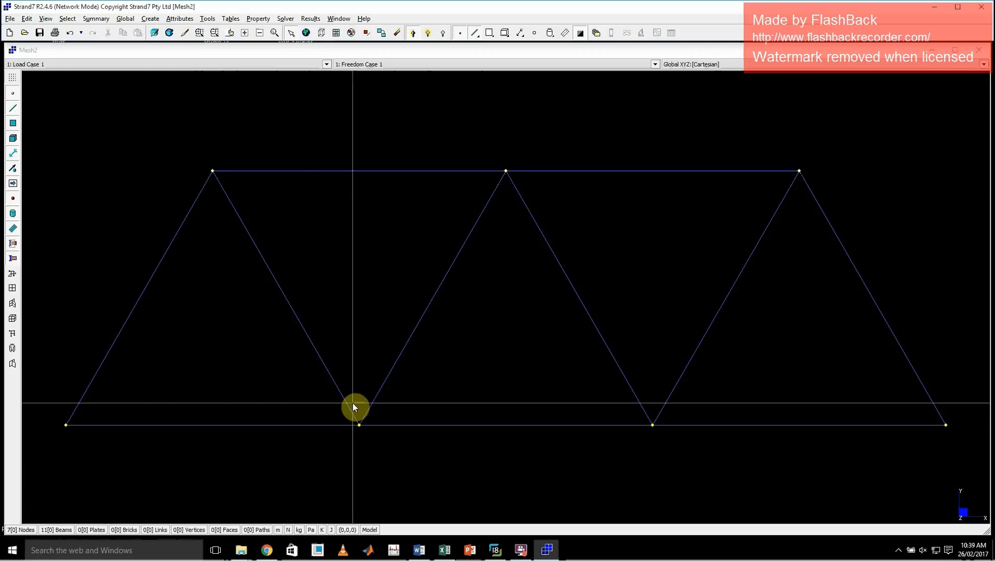
left_click(183, 20)
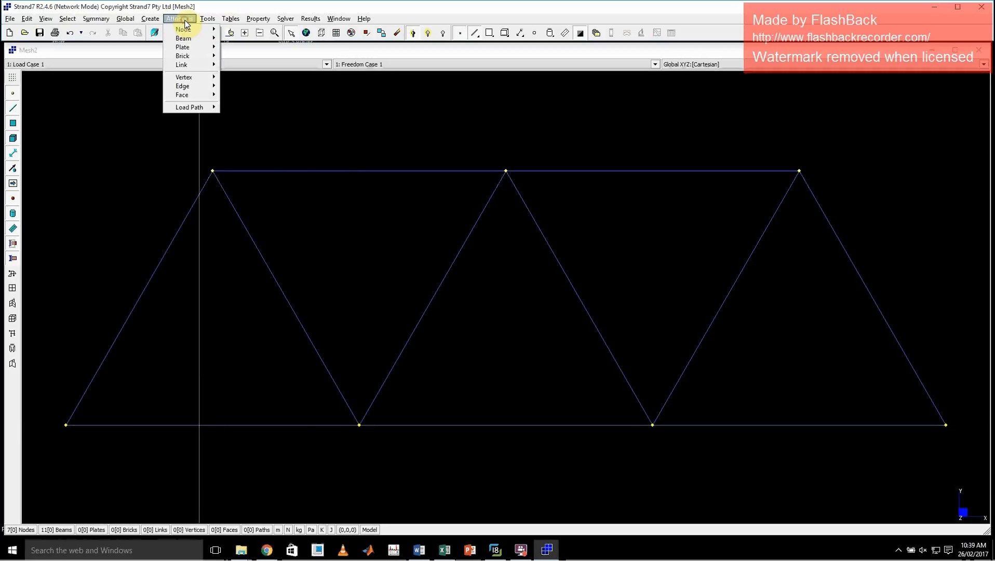
mouse_move(191, 31)
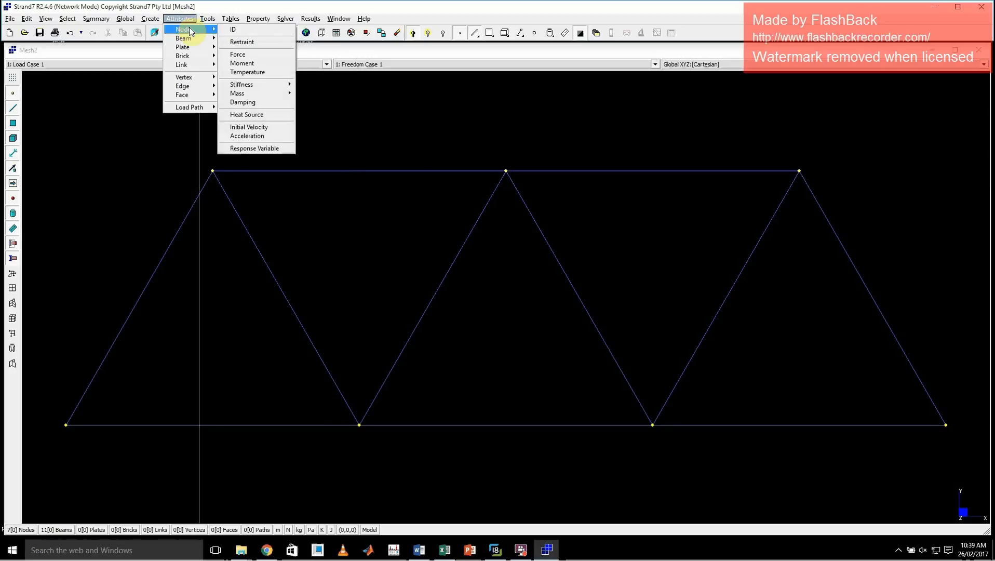
left_click(253, 53)
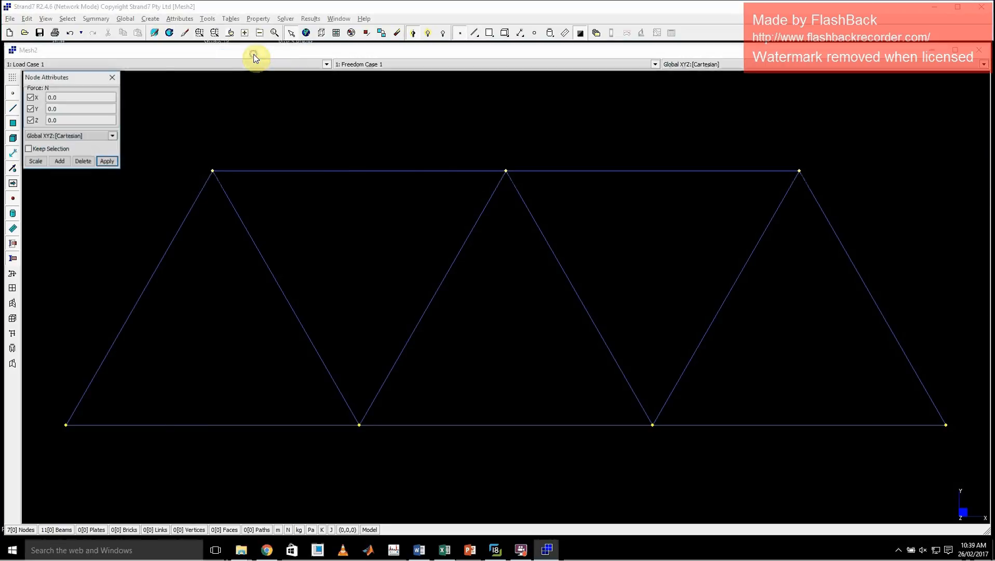
Apply a Y force of -6000 N to the second bottom-chord node, checking its load in the reference truss image.
left_click(359, 425)
left_click(495, 549)
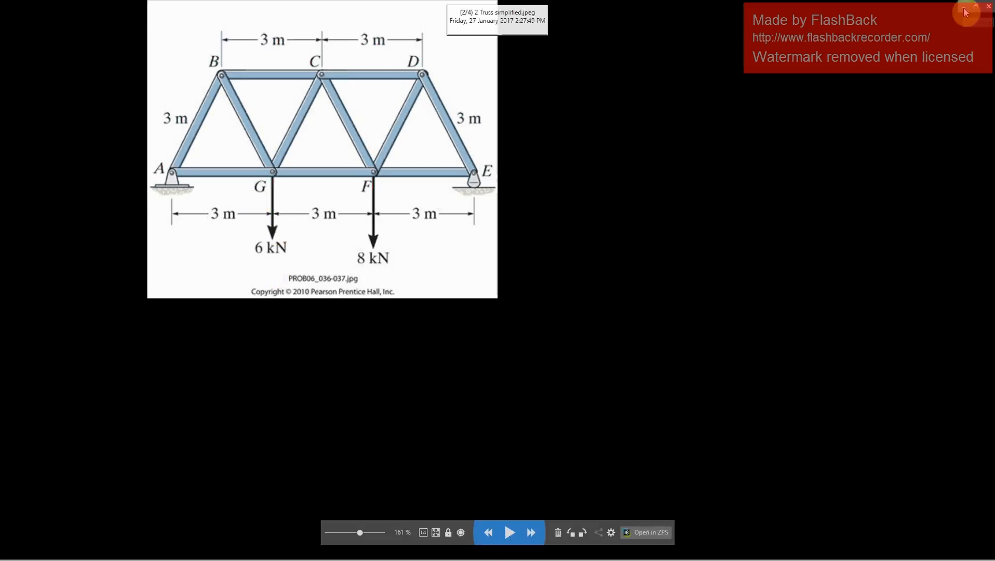
left_click(987, 6)
left_click(63, 107)
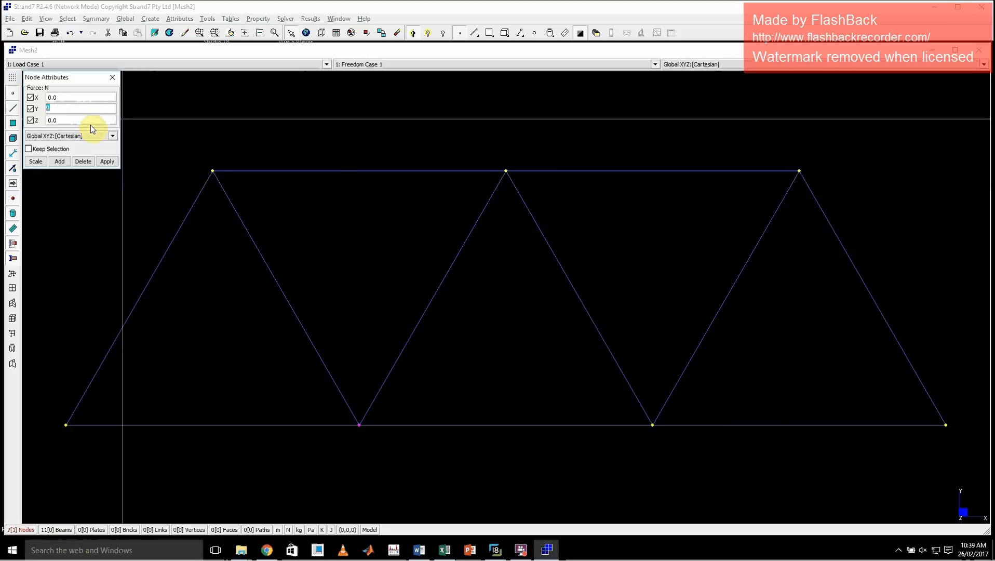
type("-6000")
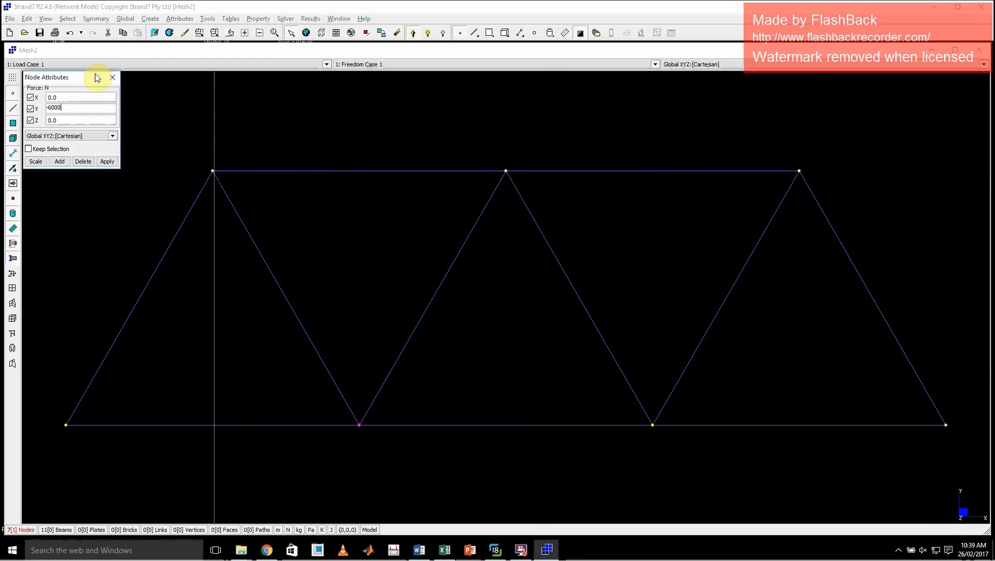
left_click(71, 108)
left_click(108, 161)
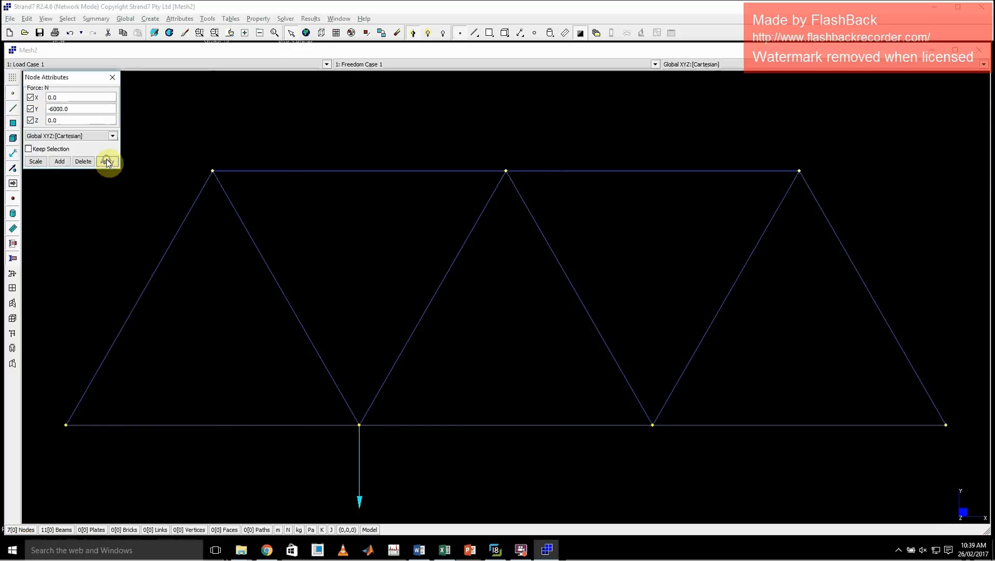
Apply a Y force of 8000 N to the third bottom-chord node.
left_click(652, 426)
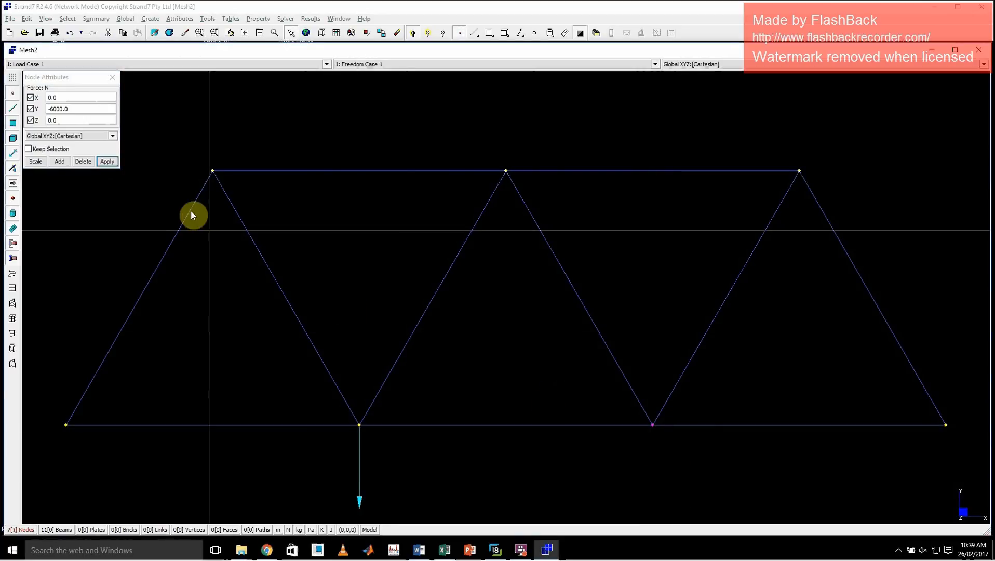
double_click(54, 109)
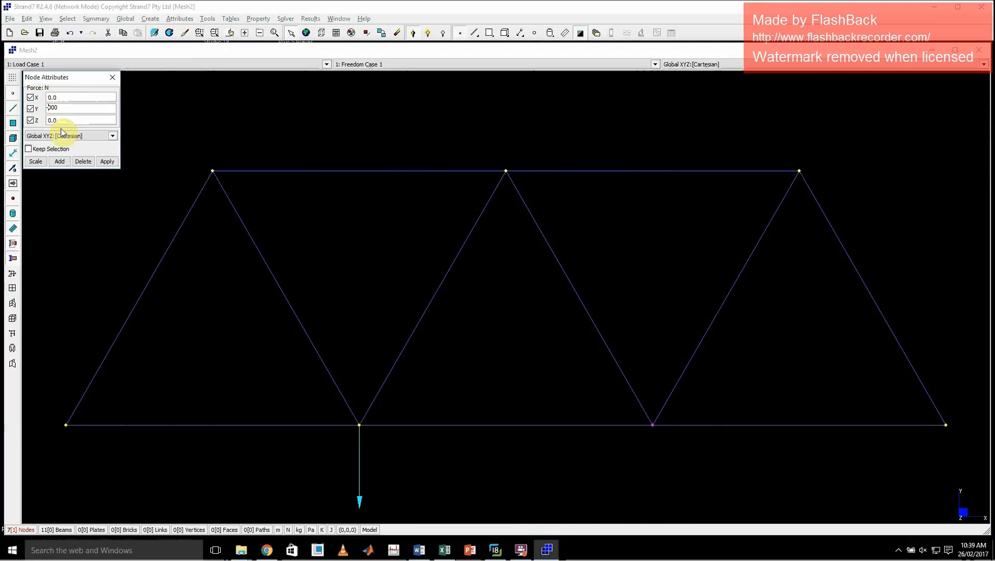
left_click(52, 108)
key("BackSpace")
type("8")
key("BackSpace")
left_click(107, 162)
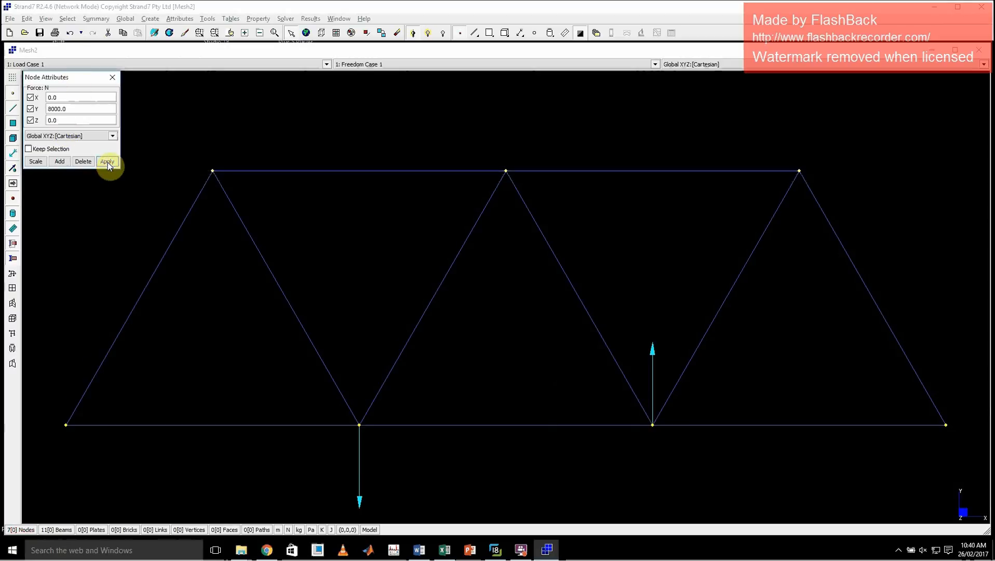
Reverse the load on the third bottom-chord node by setting its Y force to -8000 N.
left_click(653, 425)
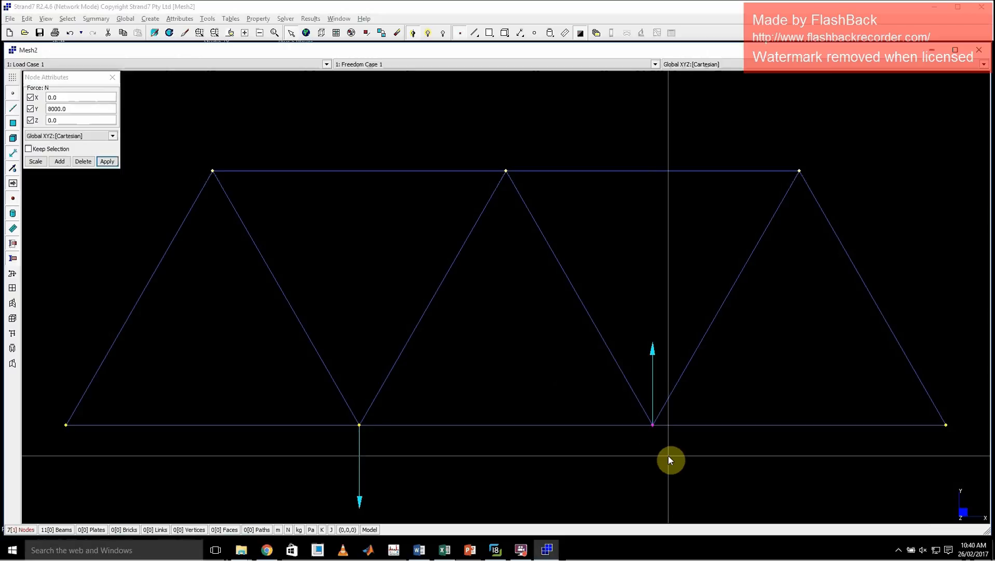
left_click(54, 109)
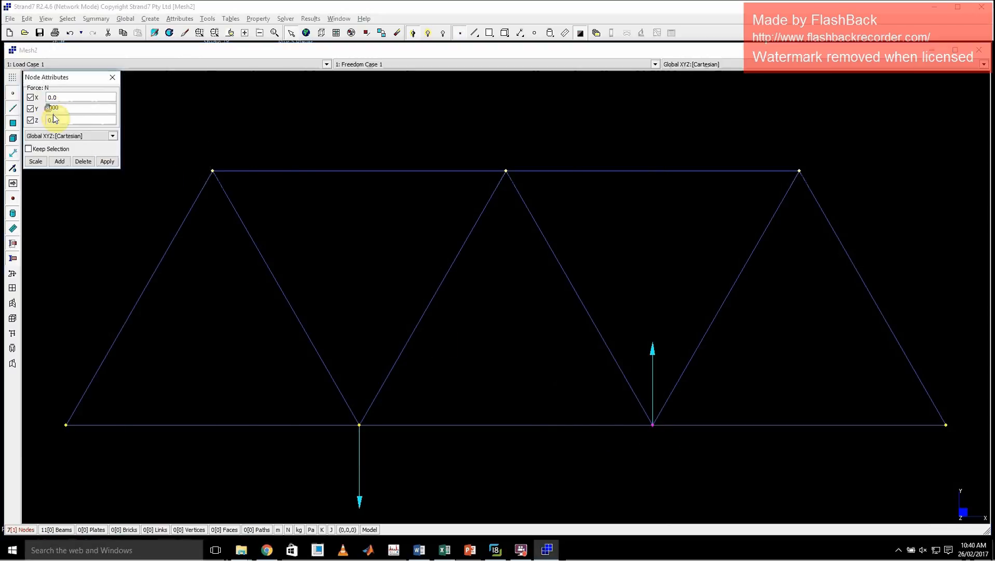
type("-")
left_click(107, 161)
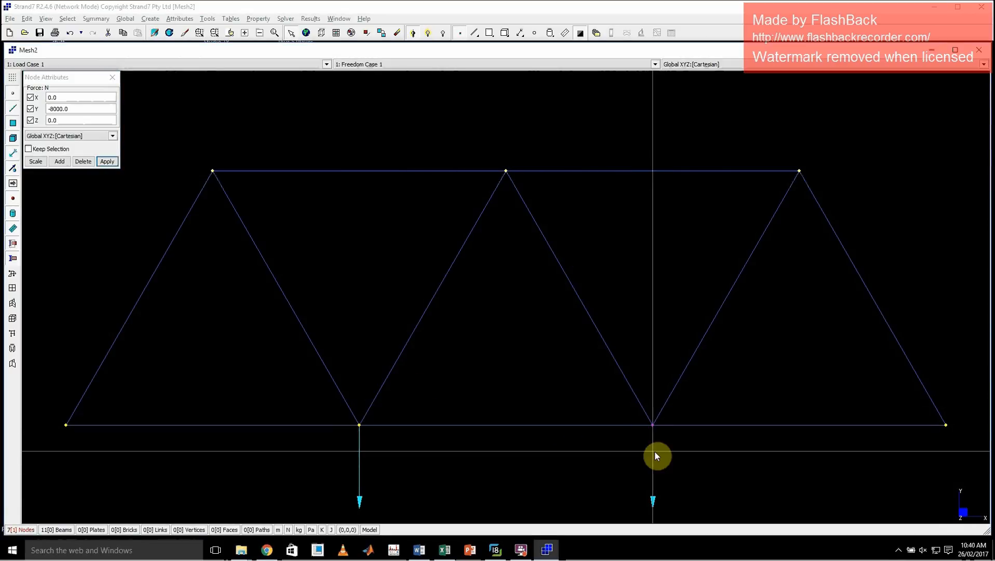
Replace the Y force on the third bottom-chord node with 20 N.
left_click(652, 431)
left_click(63, 108)
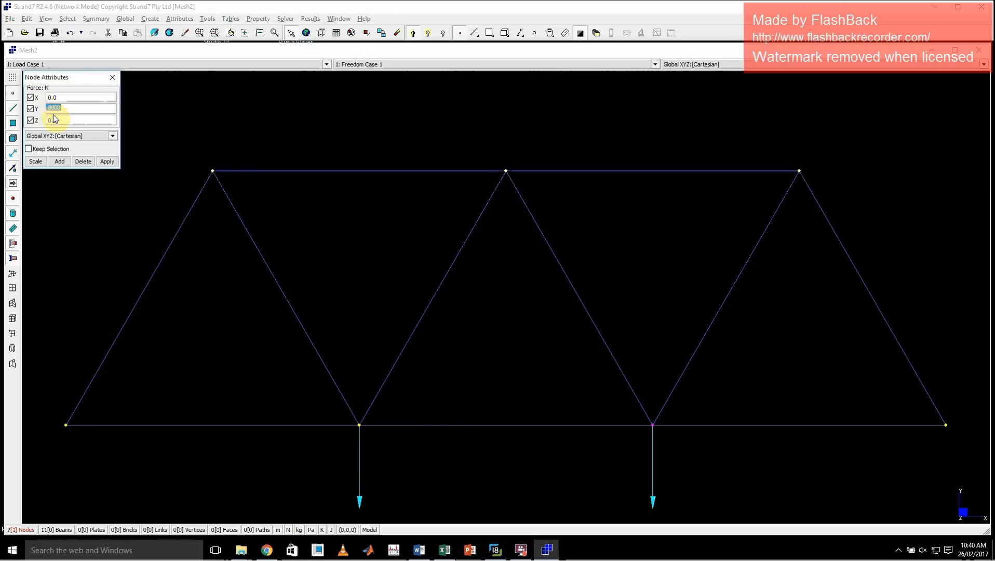
type("20")
left_click(108, 161)
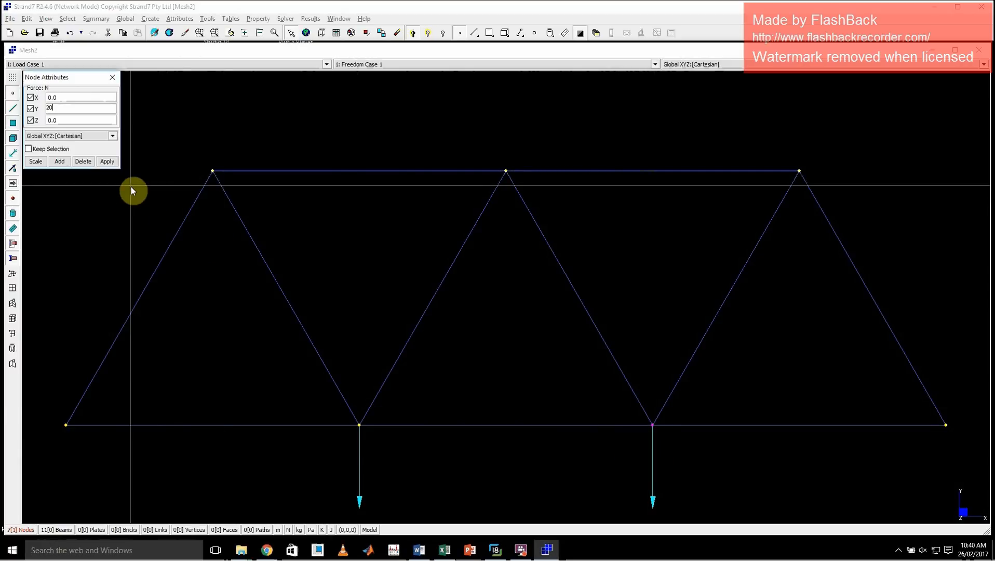
left_click(107, 161)
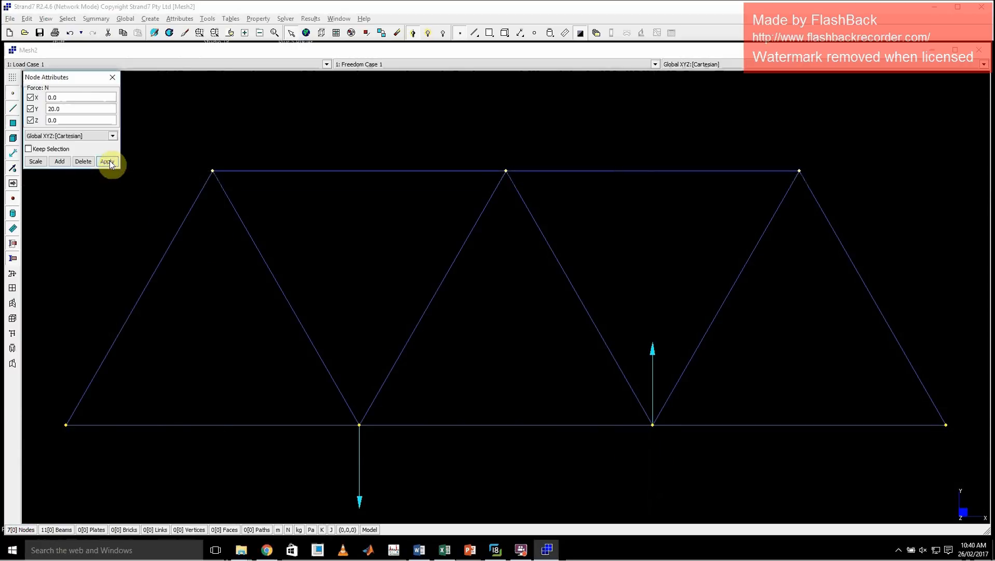
Set the Y force back to -8000 N and apply it to the third bottom-chord node.
double_click(73, 107)
type("-8000")
left_click(107, 162)
left_click(495, 311)
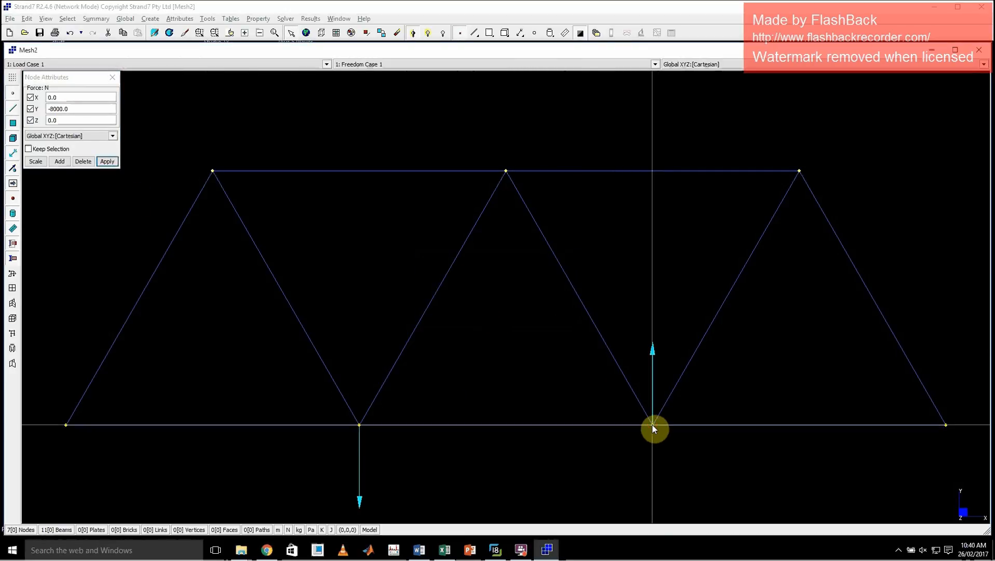
left_click(652, 424)
left_click(108, 162)
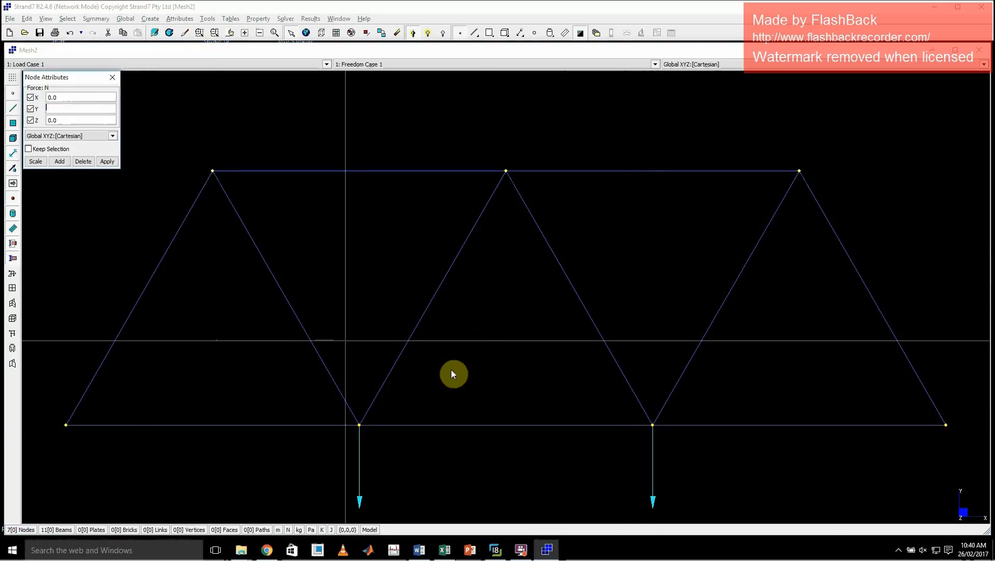
Add an X force of 20 N to the third bottom-chord node on top of its existing load.
left_click(653, 425)
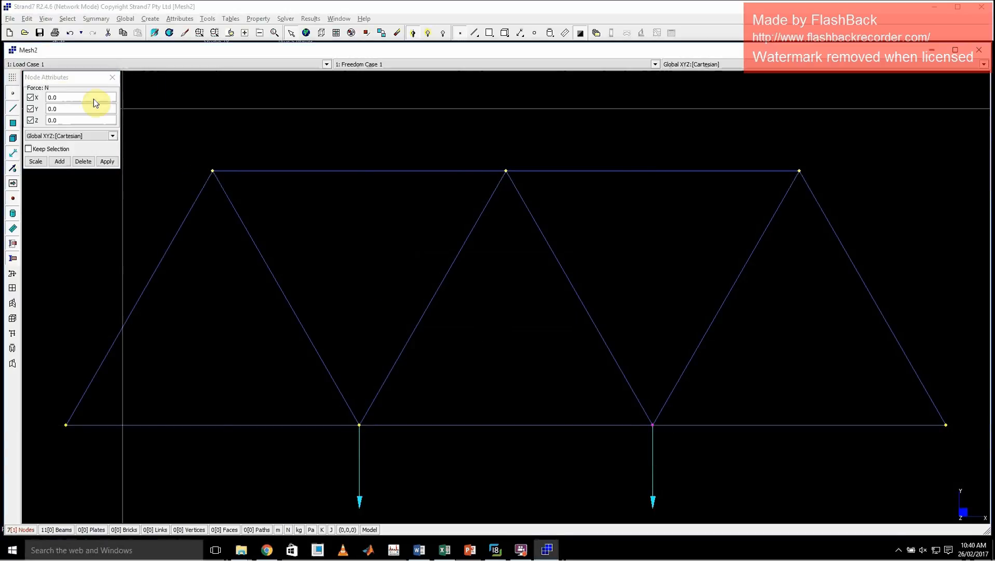
left_click(66, 96)
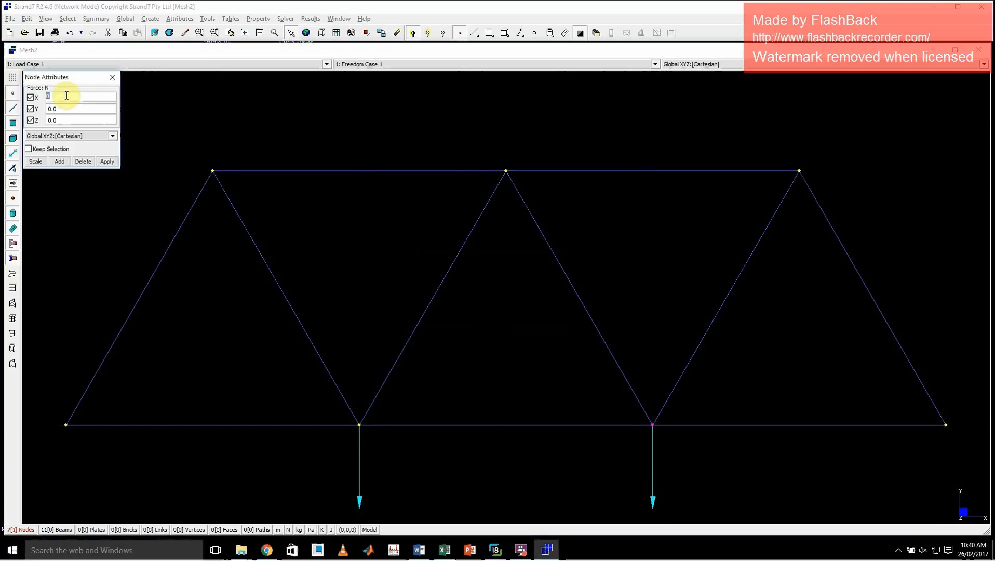
type("20")
left_click(64, 161)
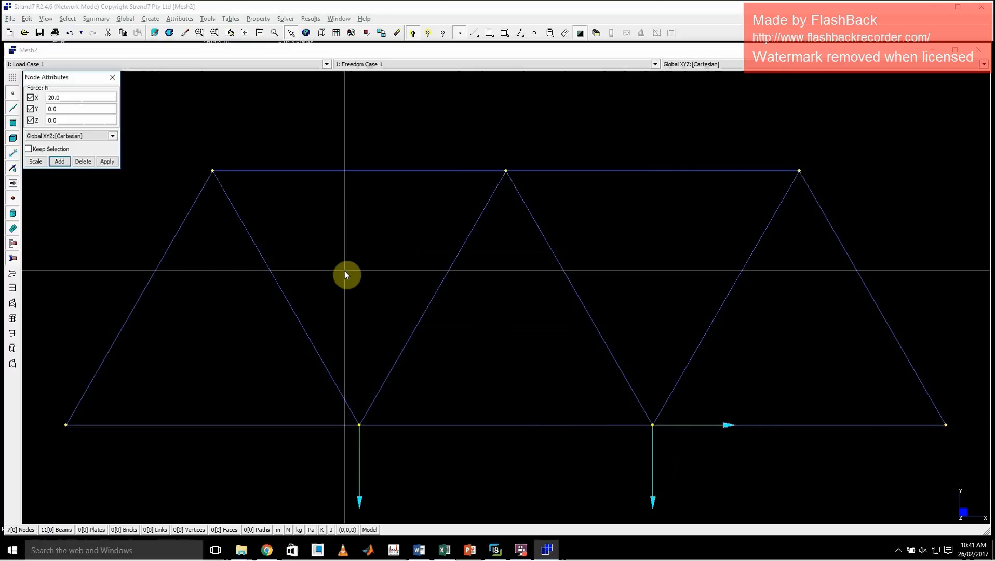
Reapply the force on the third bottom-chord node with X at 0 and Y at -8000 N, and close the node force settings.
left_click(655, 427)
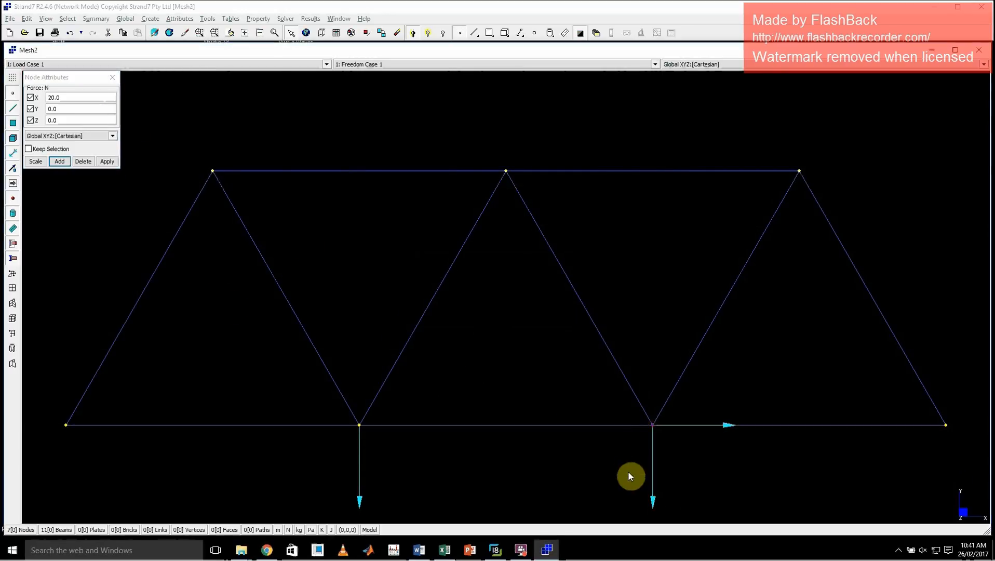
left_click(70, 97)
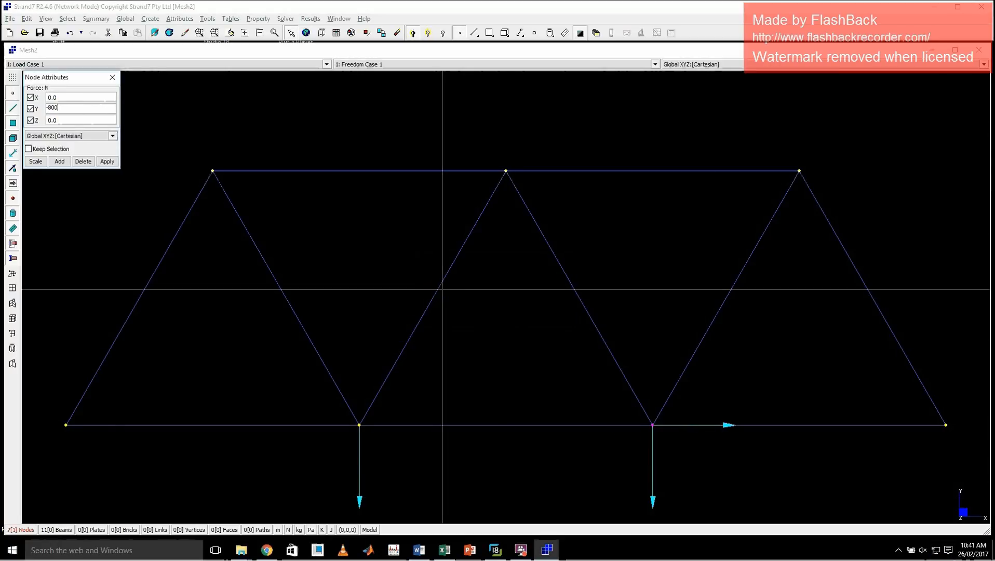
type("0")
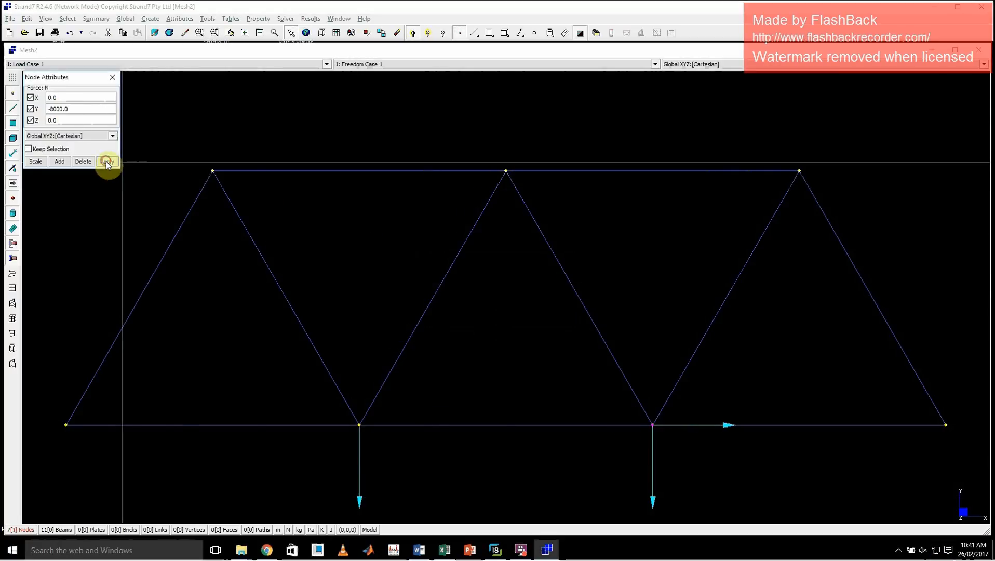
left_click(107, 162)
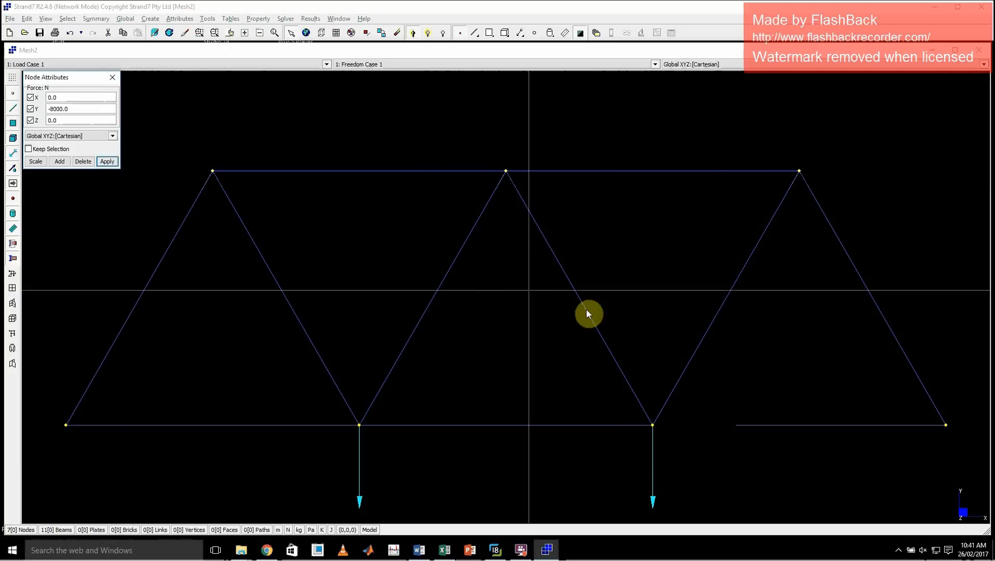
left_click(112, 78)
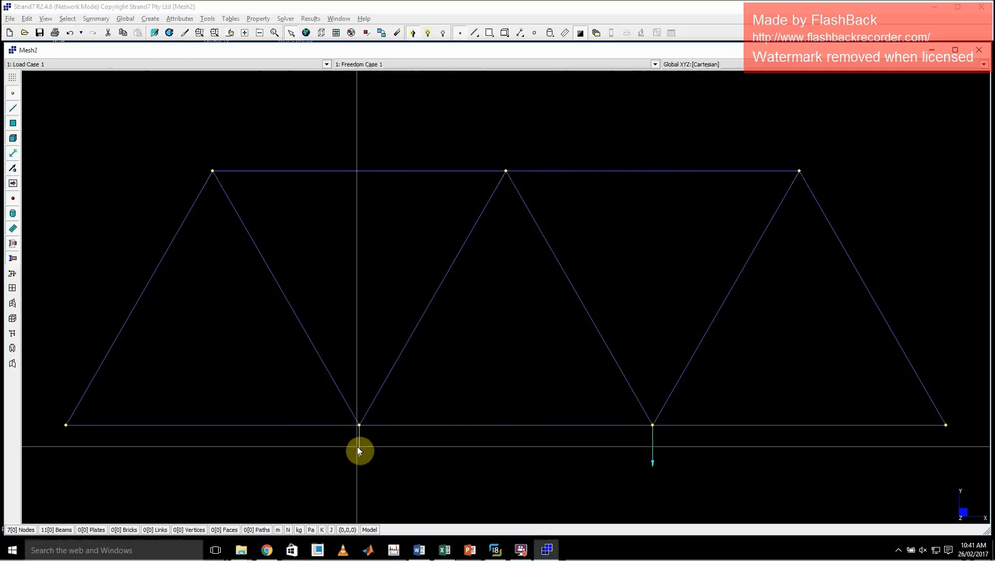
Check the support types at nodes A and E in the simplified truss image, and return to the model.
left_click(358, 448)
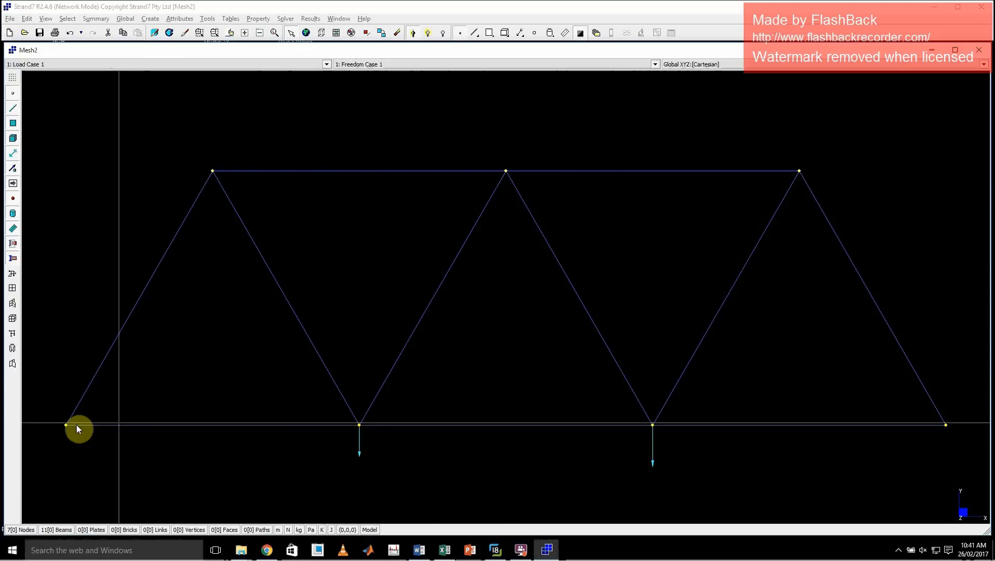
left_click(507, 554)
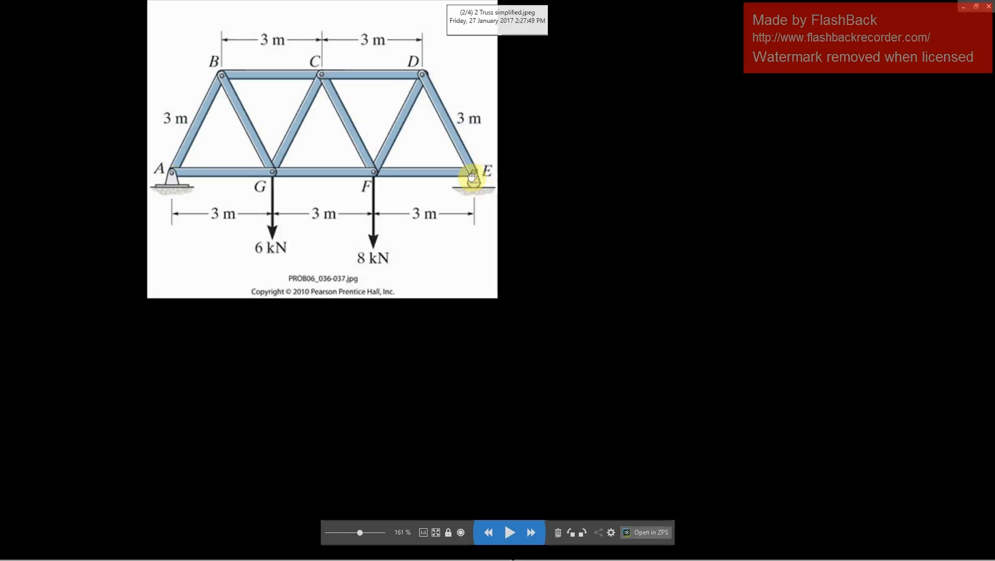
left_click(965, 13)
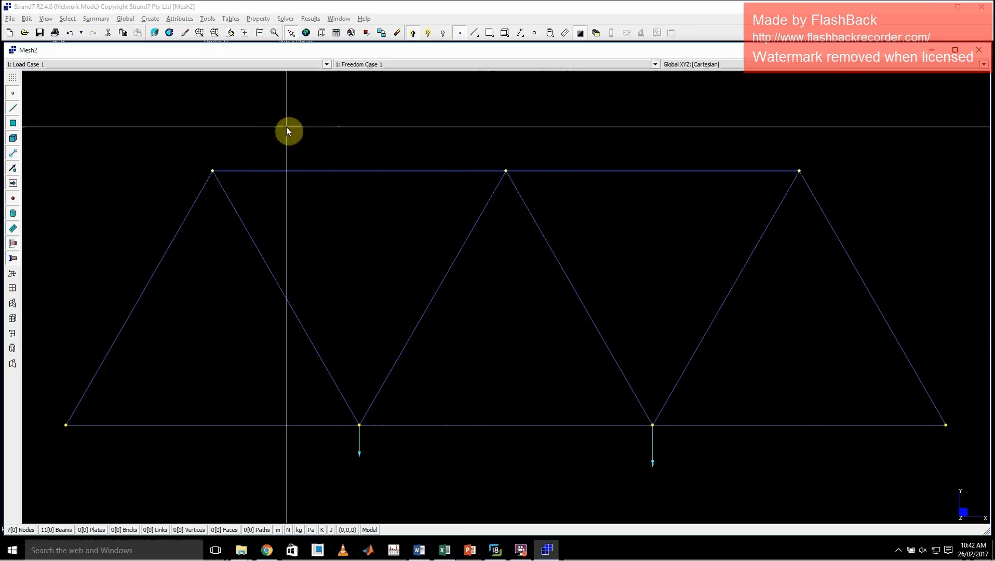
Restrain the leftmost bottom-chord node in X, Y and Z translation and X and Y rotation, leaving Z rotation free.
left_click(178, 19)
mouse_move(208, 32)
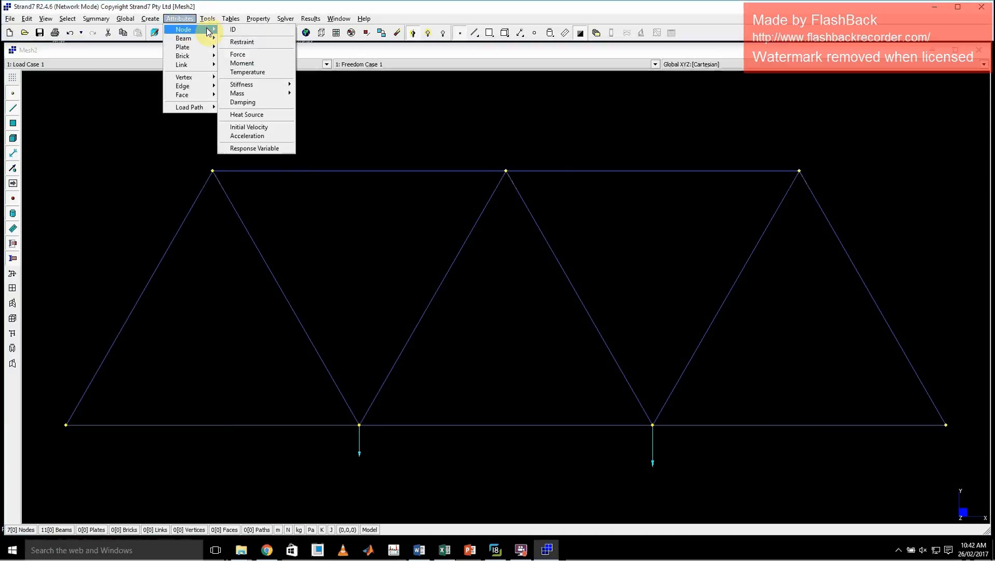
left_click(258, 42)
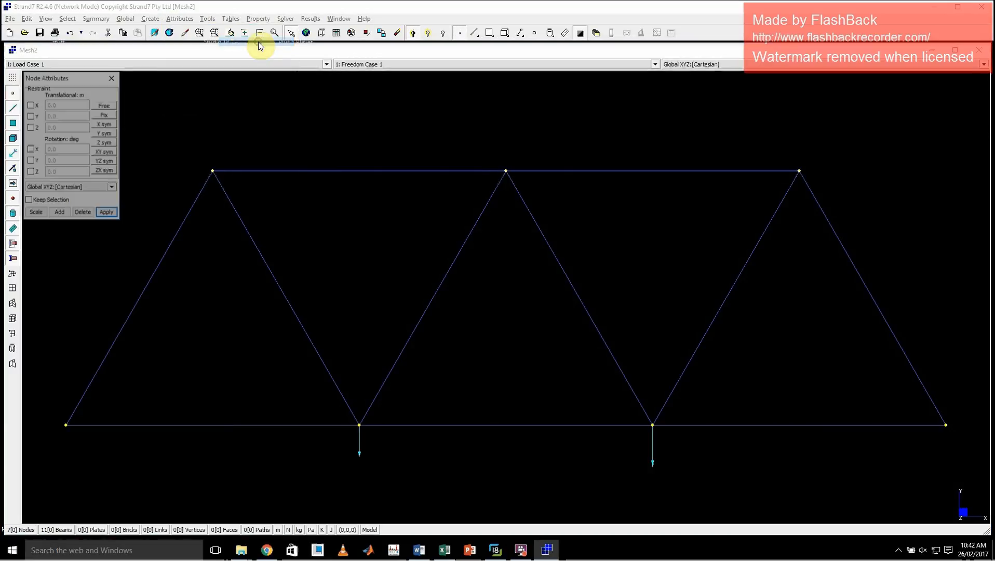
left_click(65, 424)
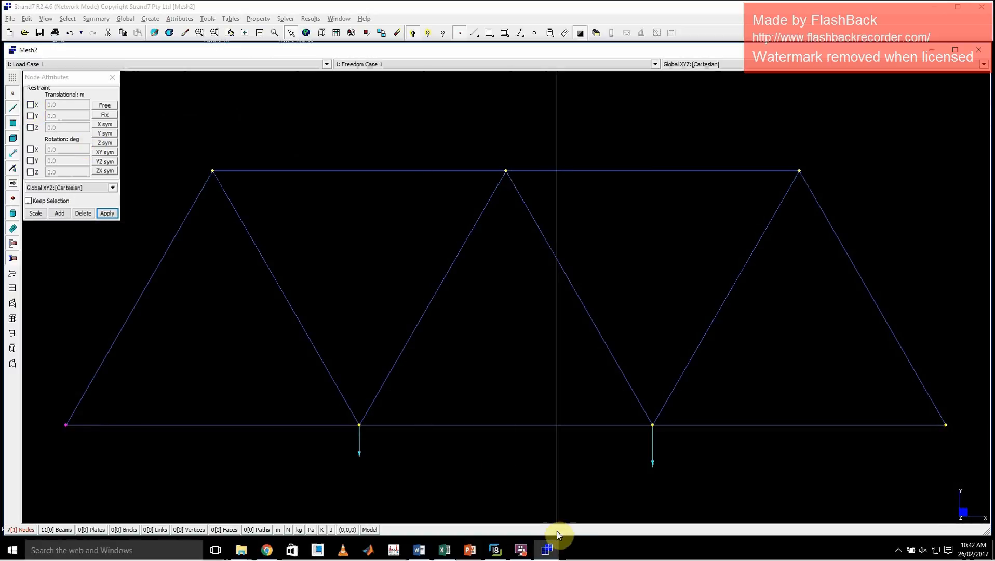
left_click(495, 549)
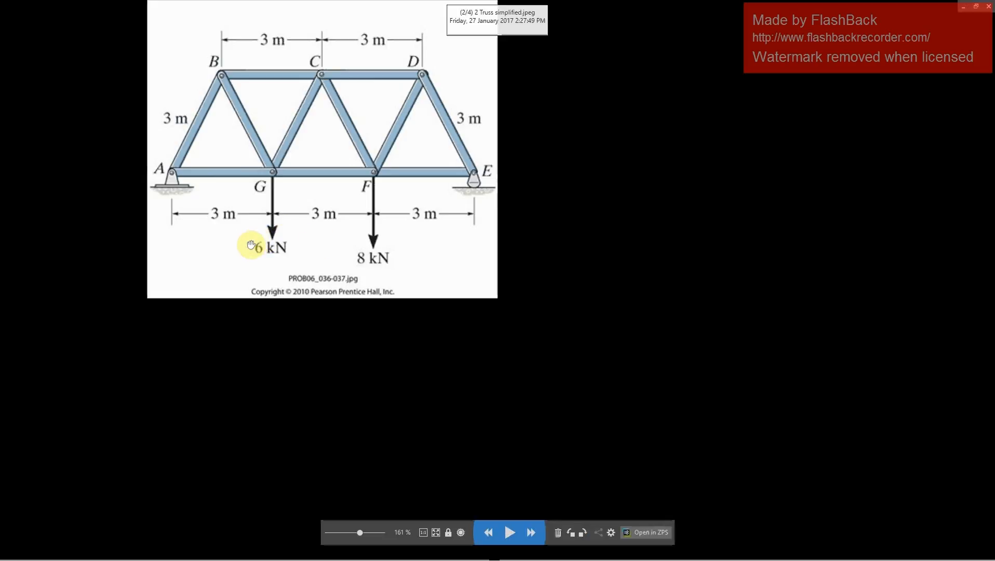
left_click(617, 167)
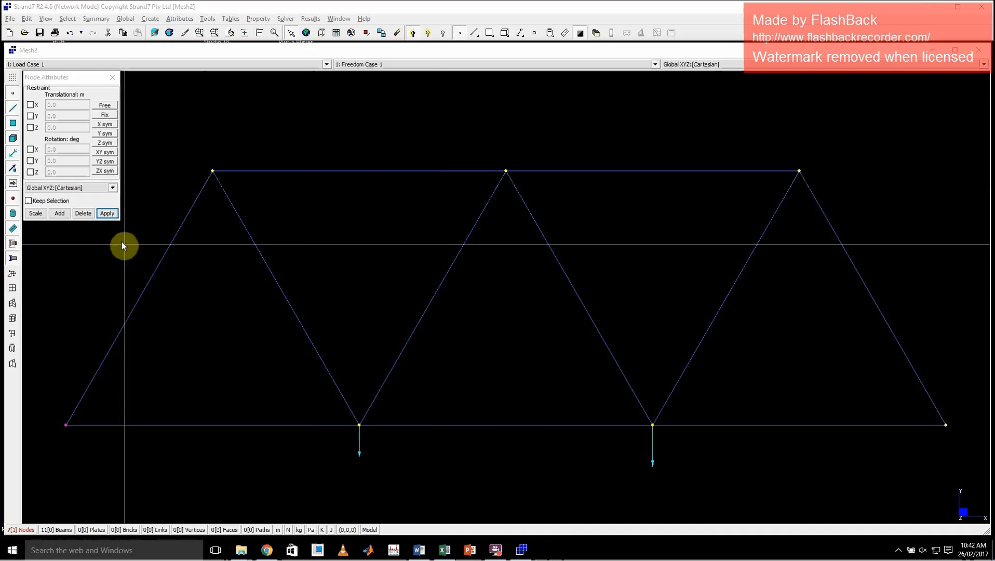
left_click(32, 106)
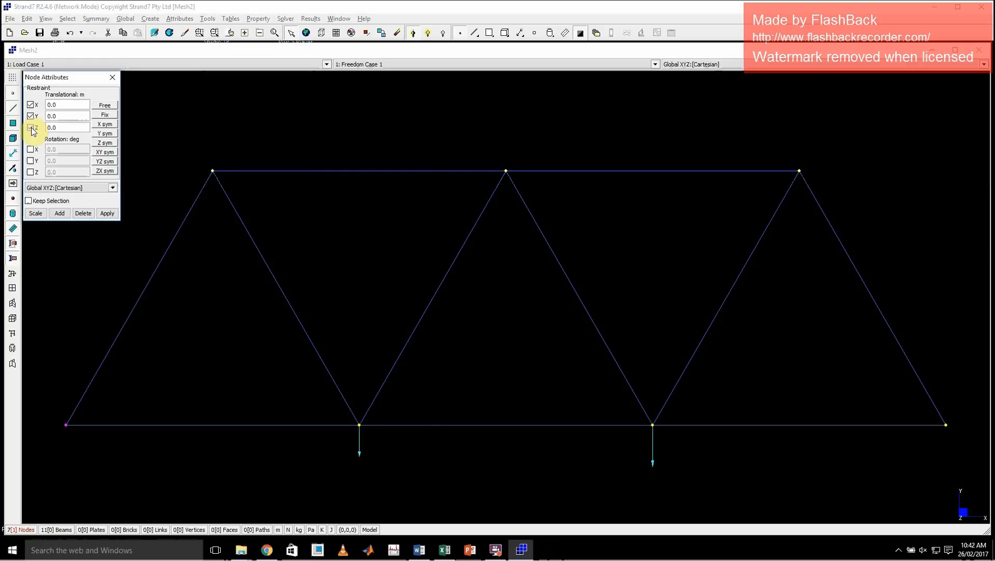
left_click(31, 128)
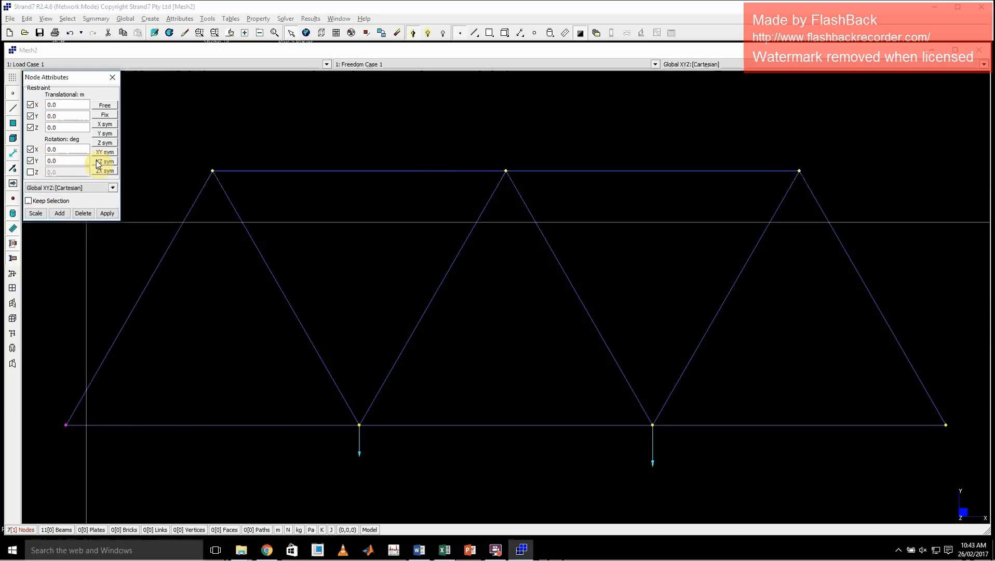
left_click(106, 213)
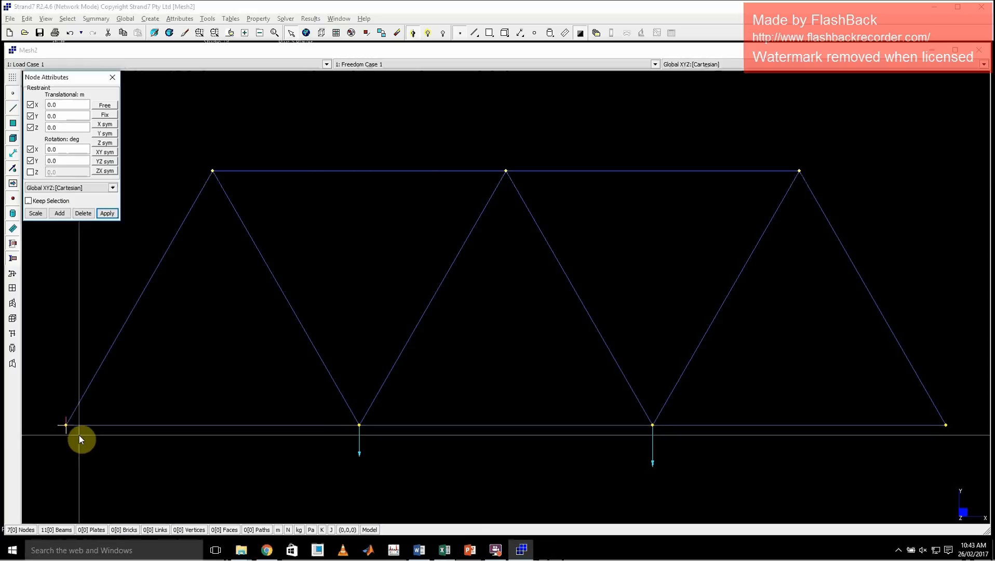
Select the rightmost bottom-chord node and open 1 truss bridge.jpg from the ENGG1500 > Projects > Civil project > Water tower folder.
left_click(944, 425)
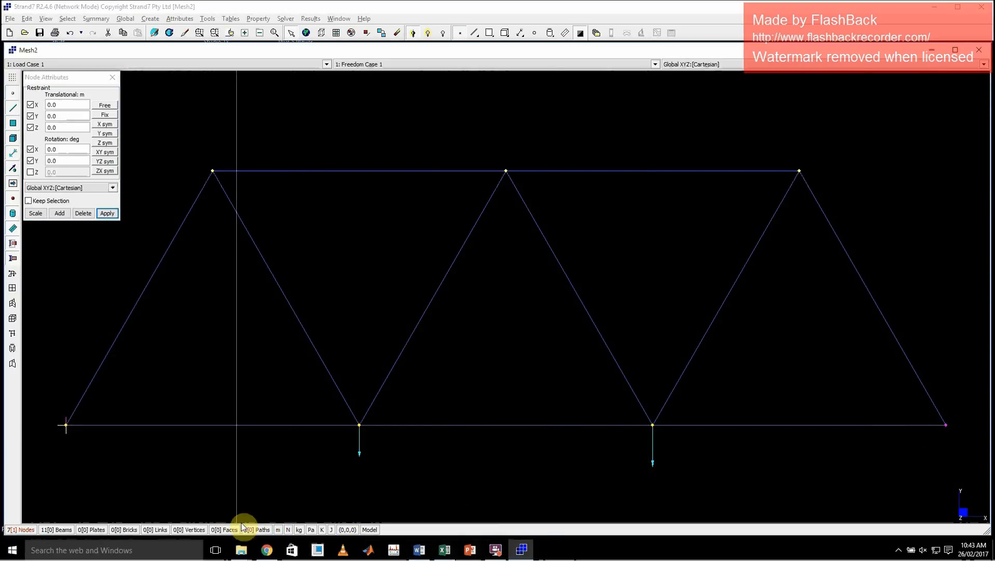
mouse_move(241, 550)
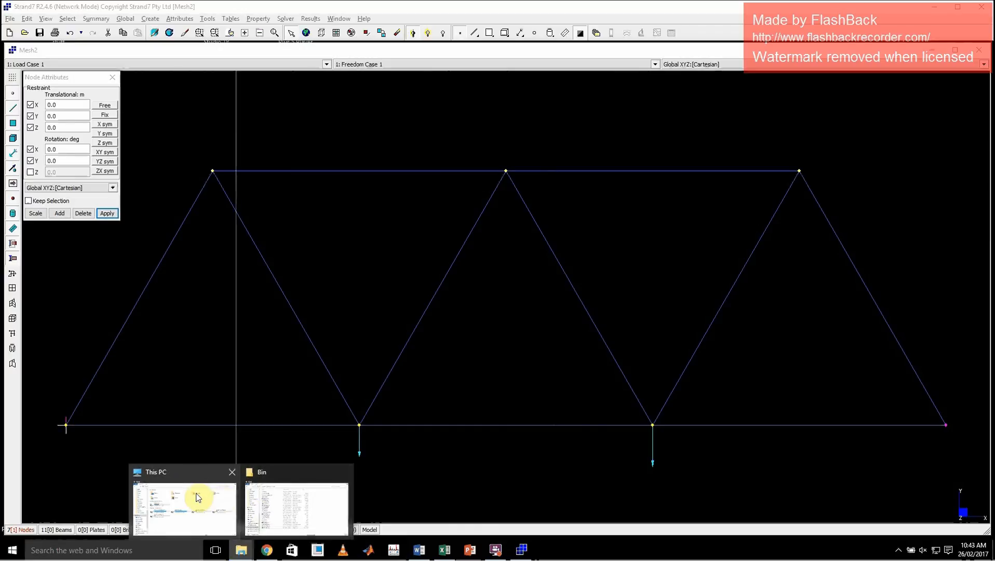
mouse_move(196, 488)
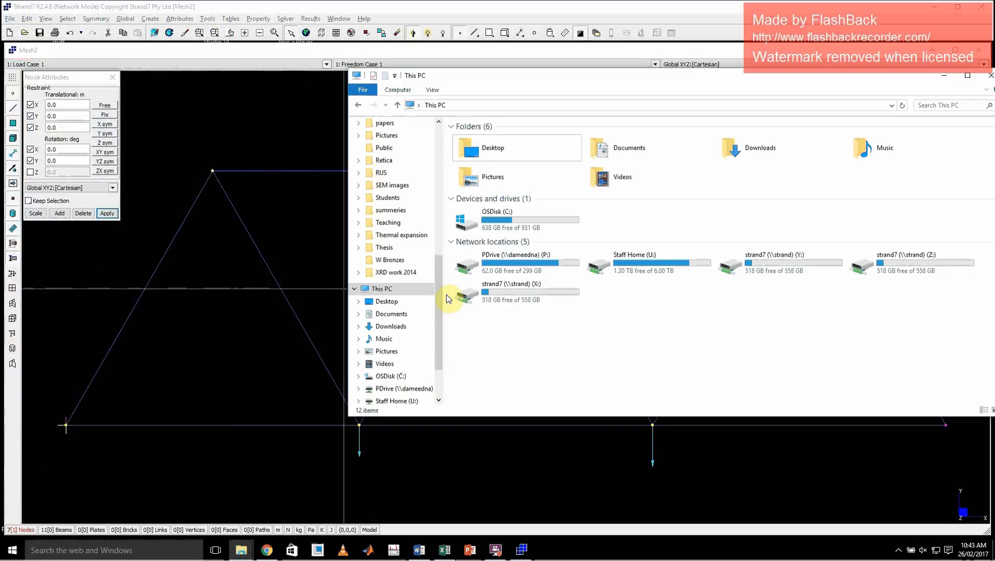
left_click_drag(440, 298, 437, 135)
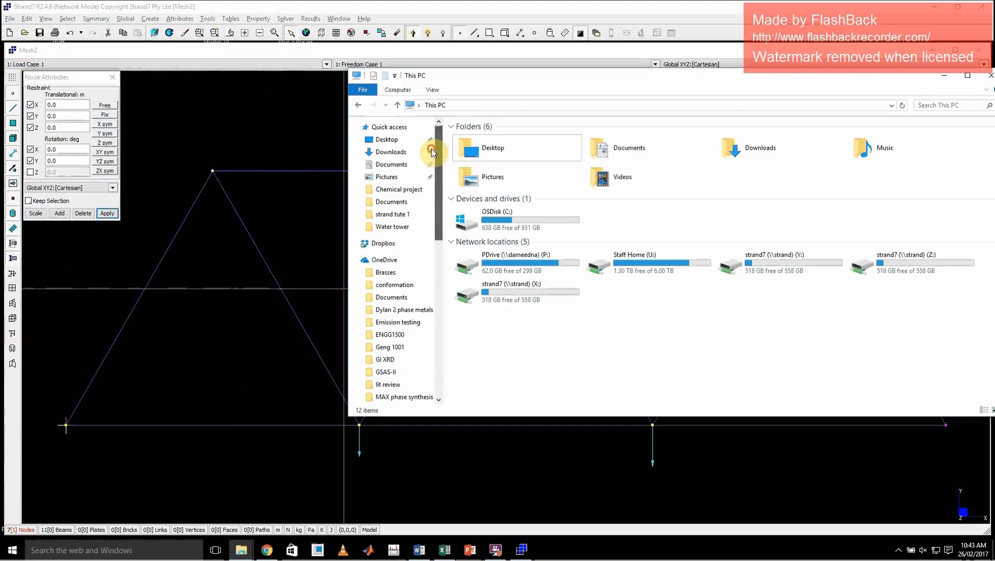
left_click(393, 335)
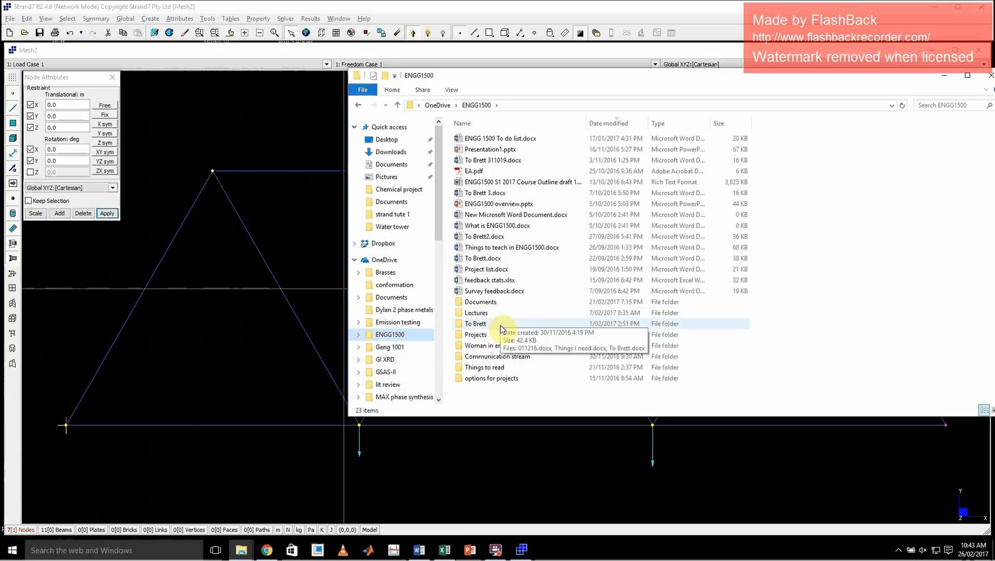
double_click(475, 335)
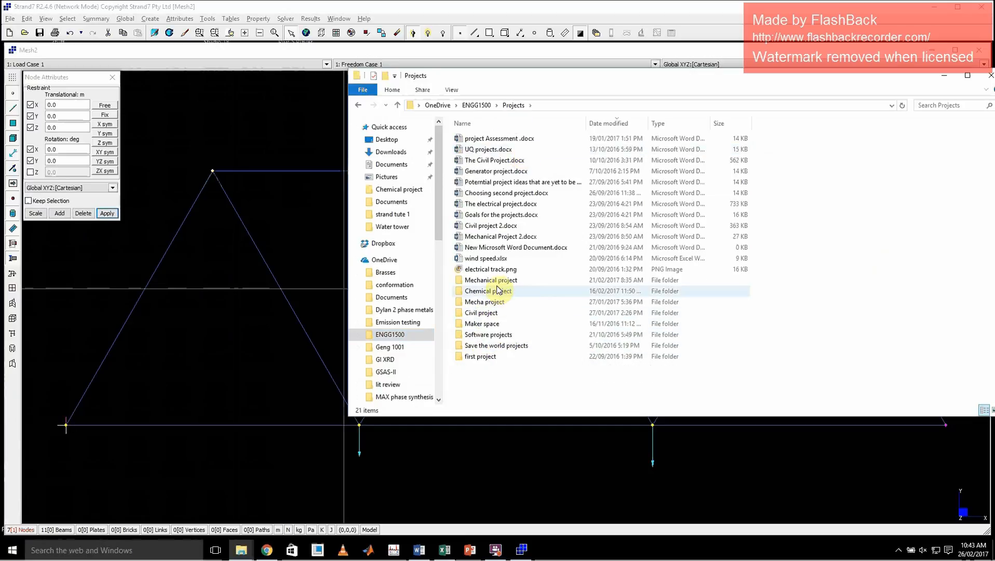
double_click(487, 314)
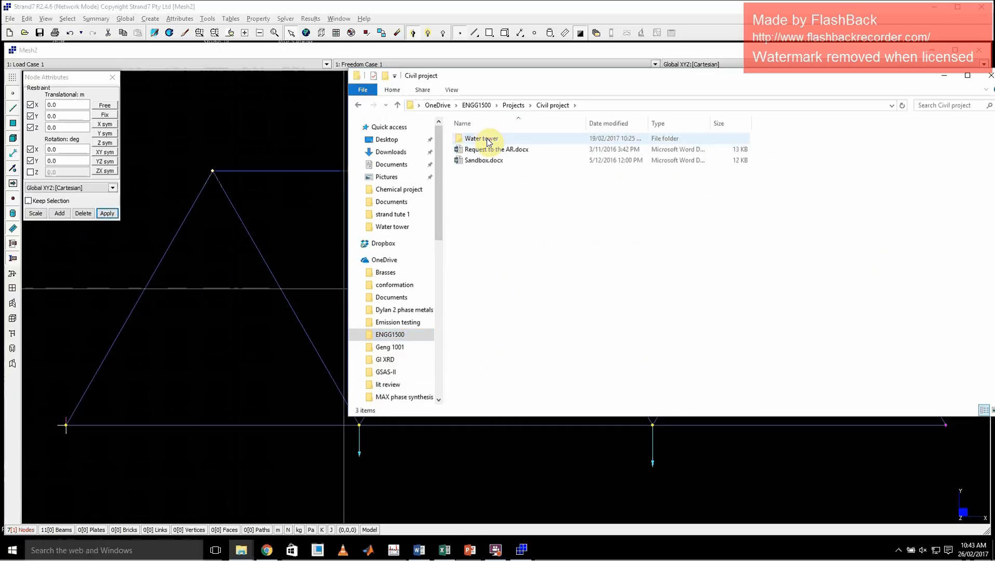
double_click(481, 138)
double_click(484, 140)
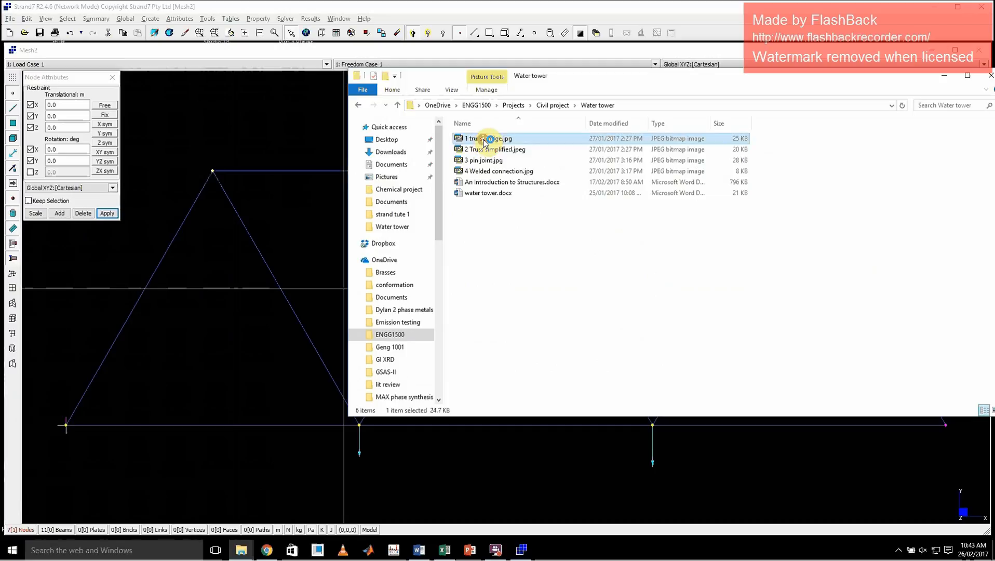
Advance to 2 Truss simplified.jpeg and examine the support at E up close.
left_click(538, 534)
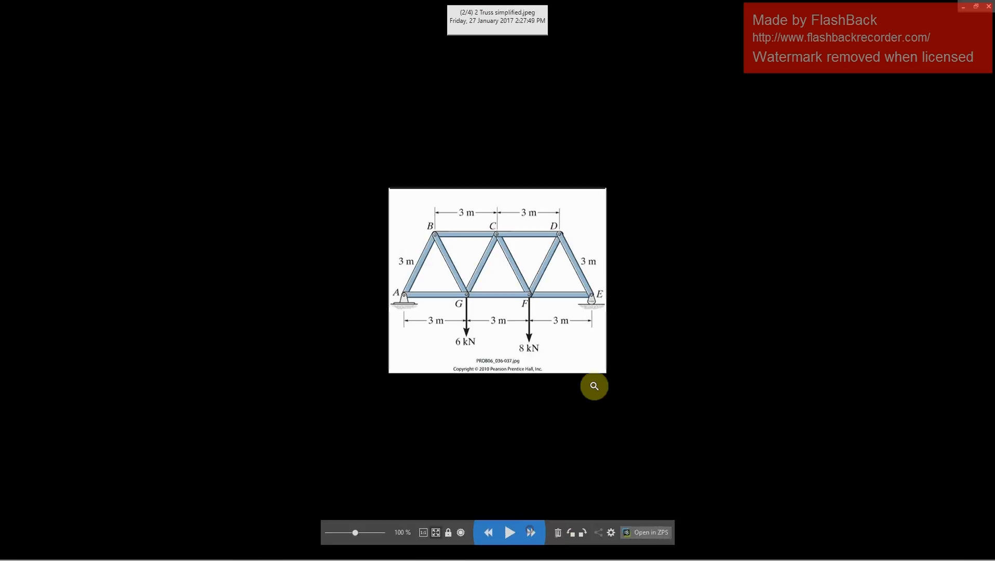
left_click(580, 303)
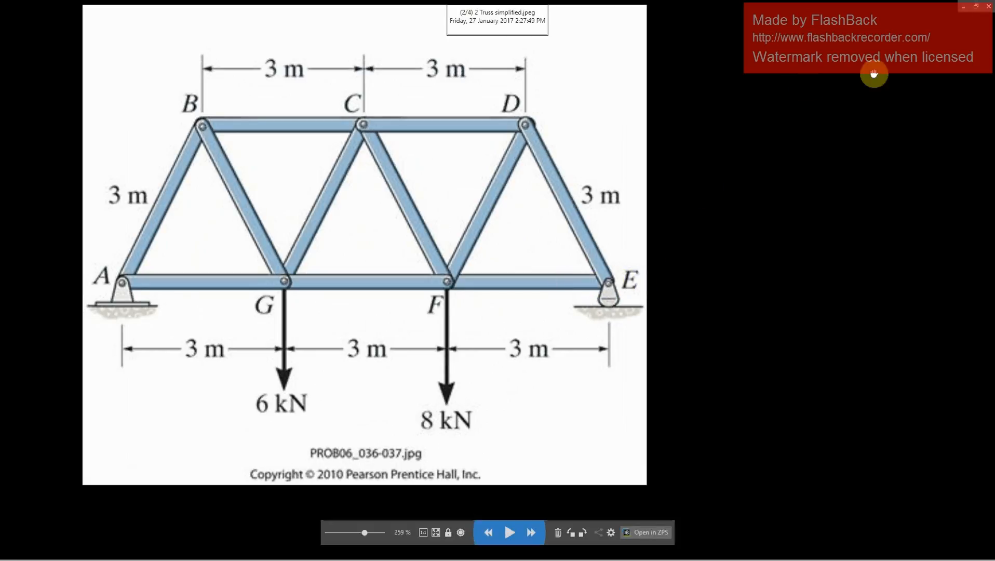
left_click(964, 10)
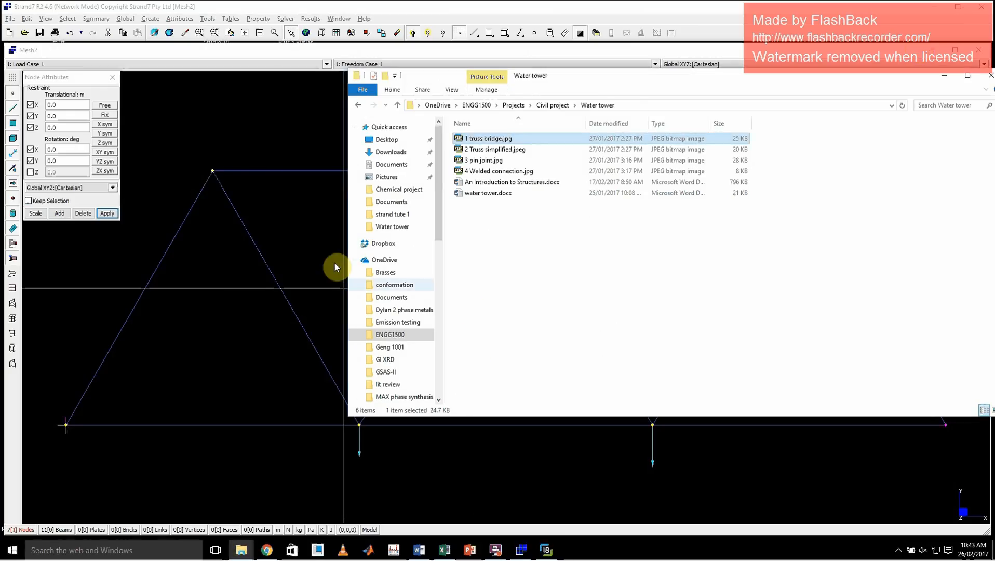
Restrain the rightmost bottom-chord node in Y and Z translation and X and Y rotation, leaving X translation and Z rotation free.
left_click(244, 335)
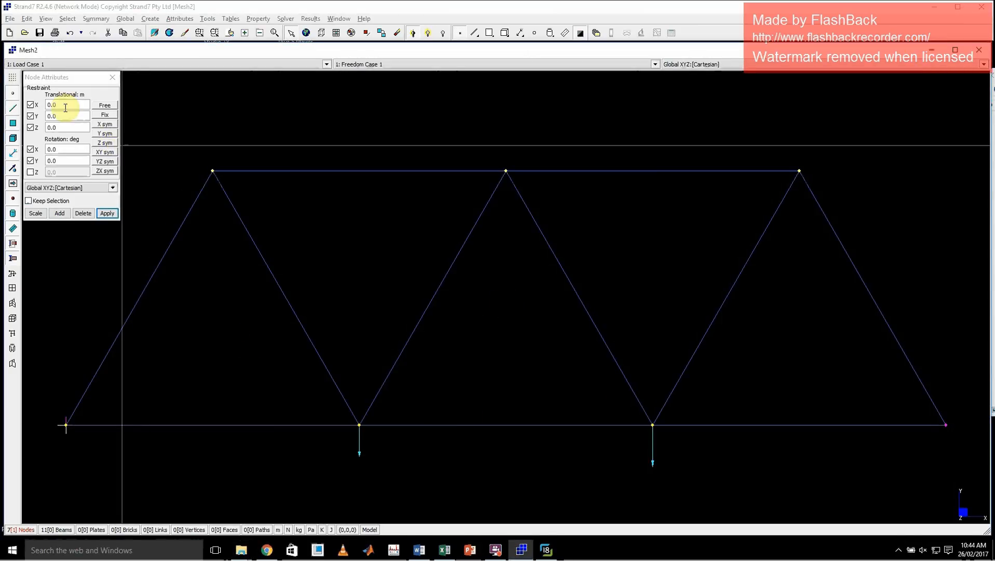
left_click(30, 105)
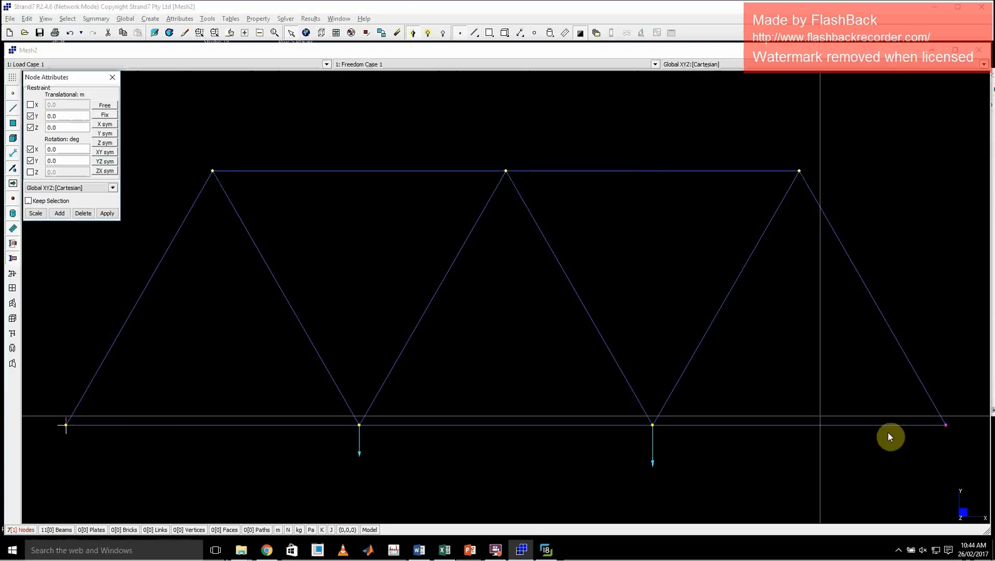
left_click(108, 213)
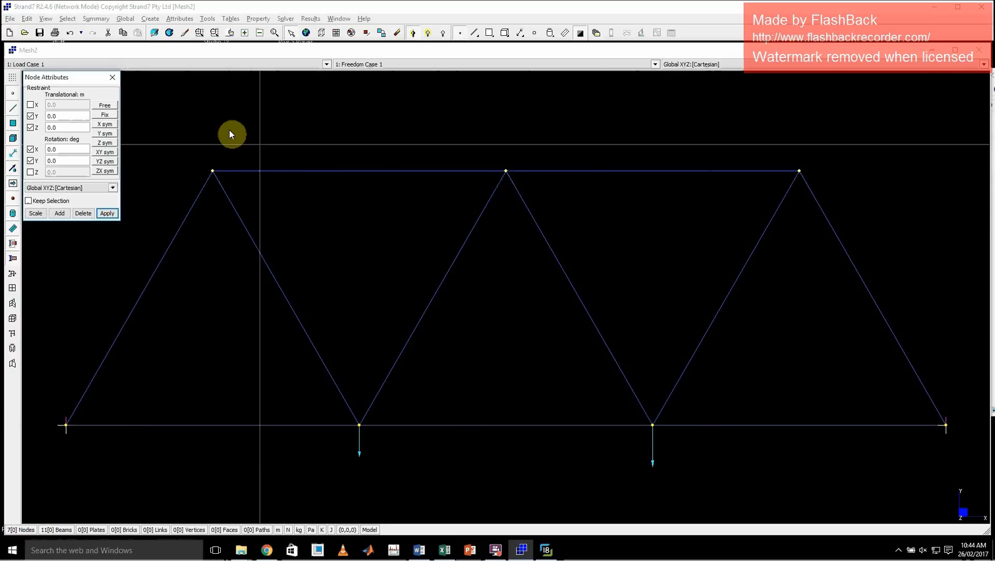
left_click(111, 79)
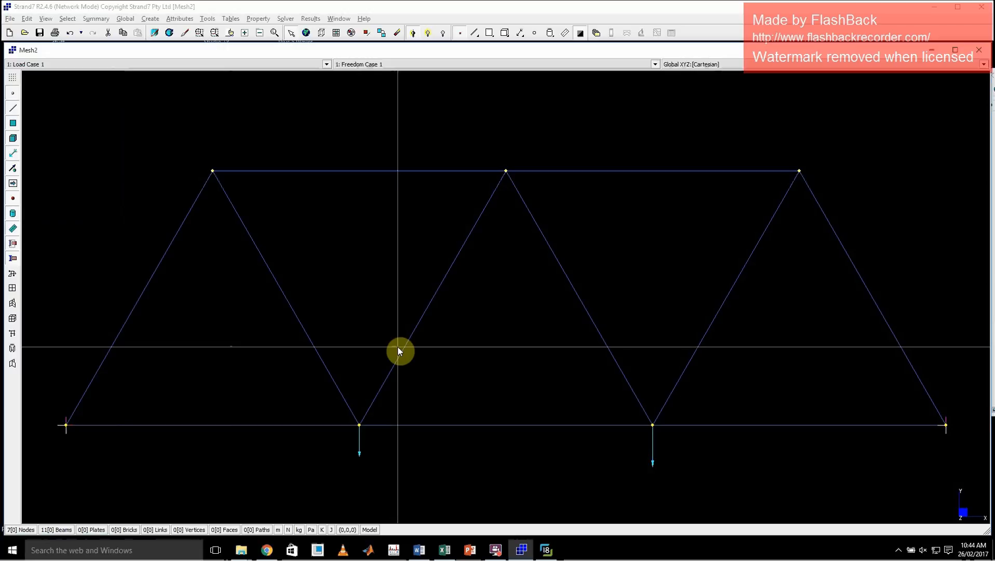
Review the whole truss diagram in 2 Truss simplified.jpeg and return to the Strand7 model.
left_click(546, 550)
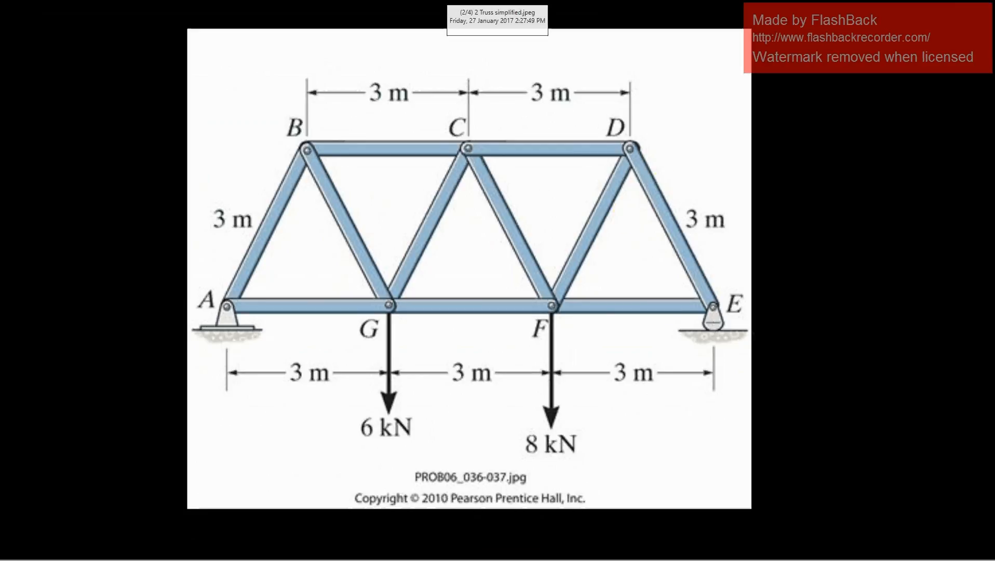
scroll(518, 245, "down", 1)
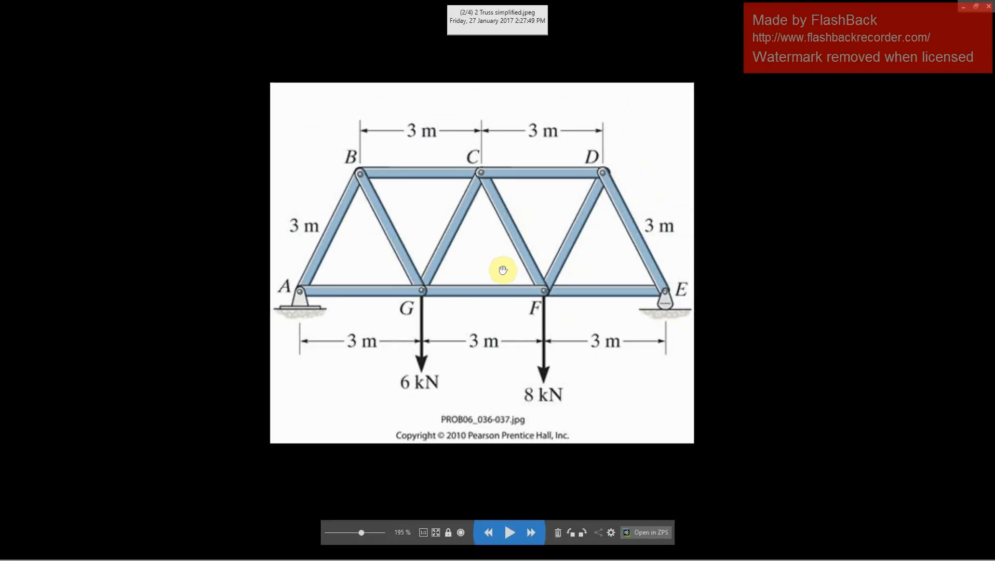
left_click(963, 6)
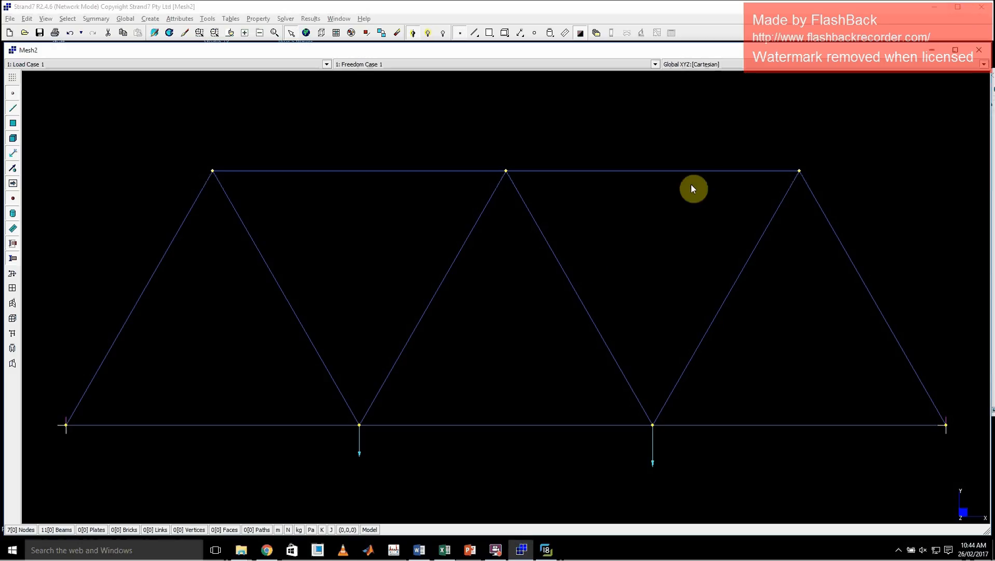
left_click(469, 320)
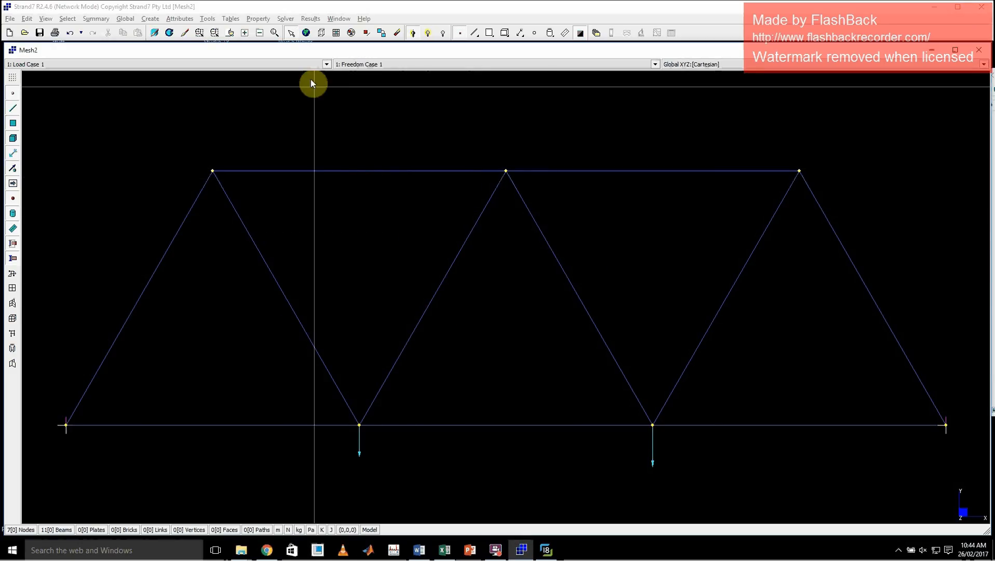
Open the beam element properties for Beam Property 1 to define its structural material values.
left_click(258, 18)
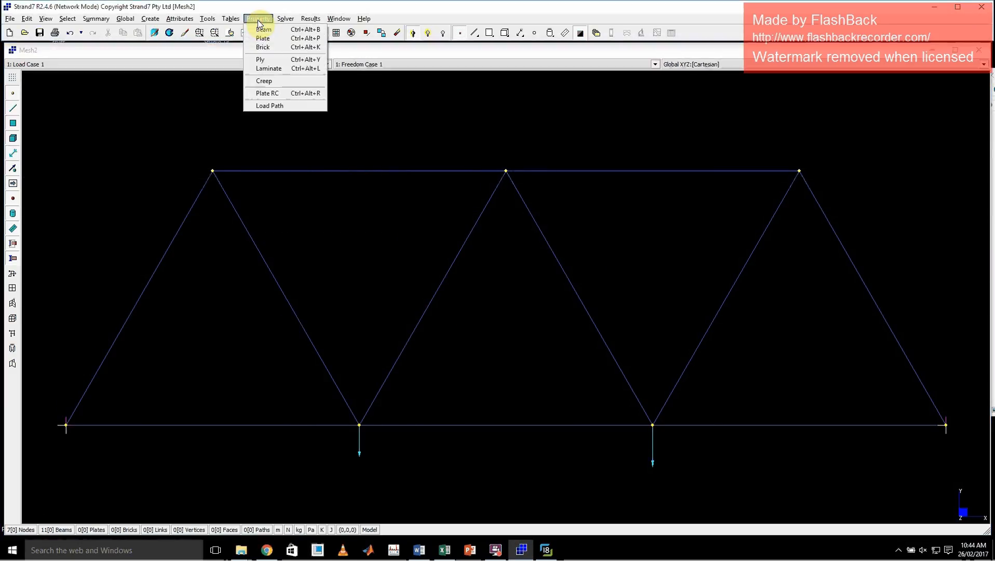
left_click(320, 171)
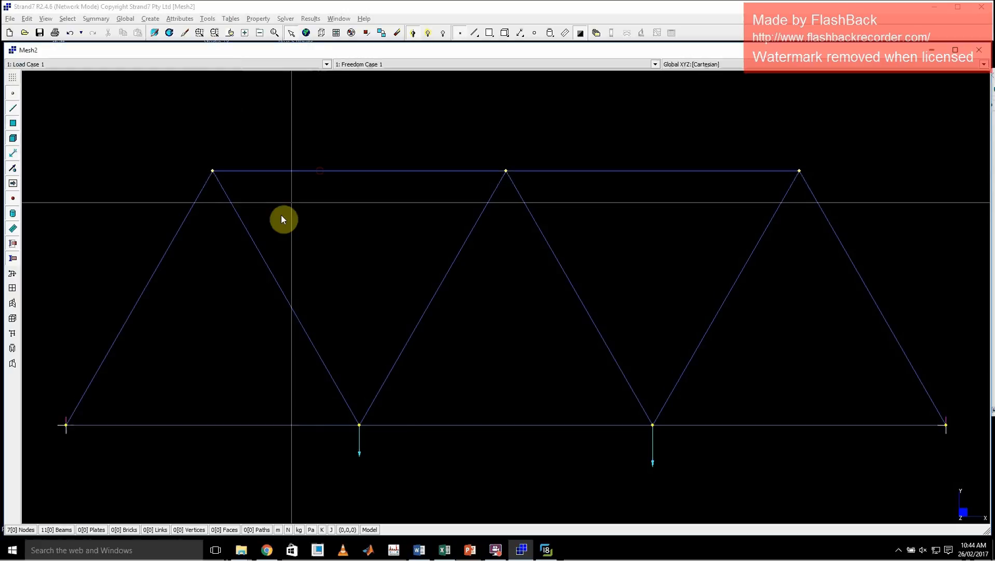
left_click(257, 19)
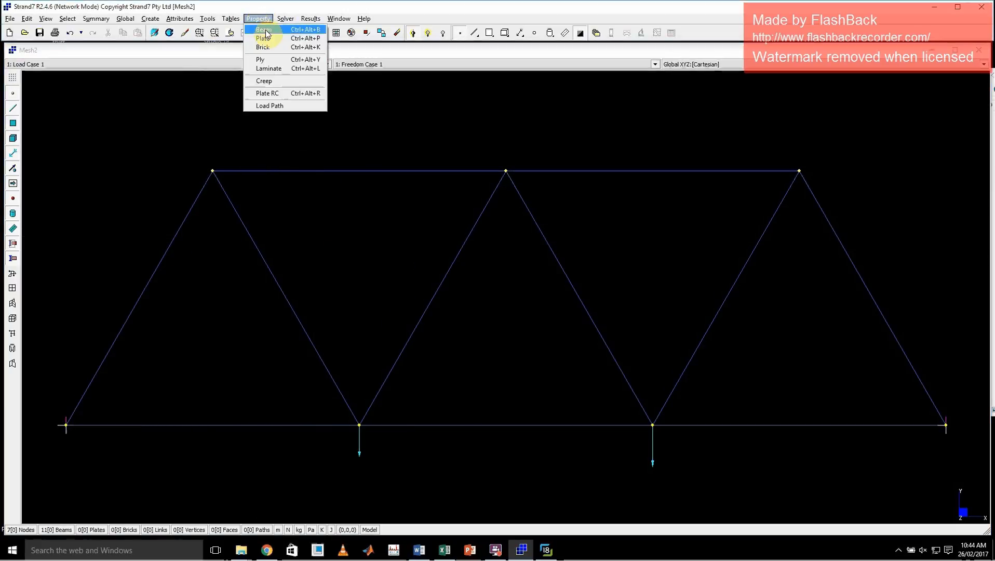
left_click(265, 31)
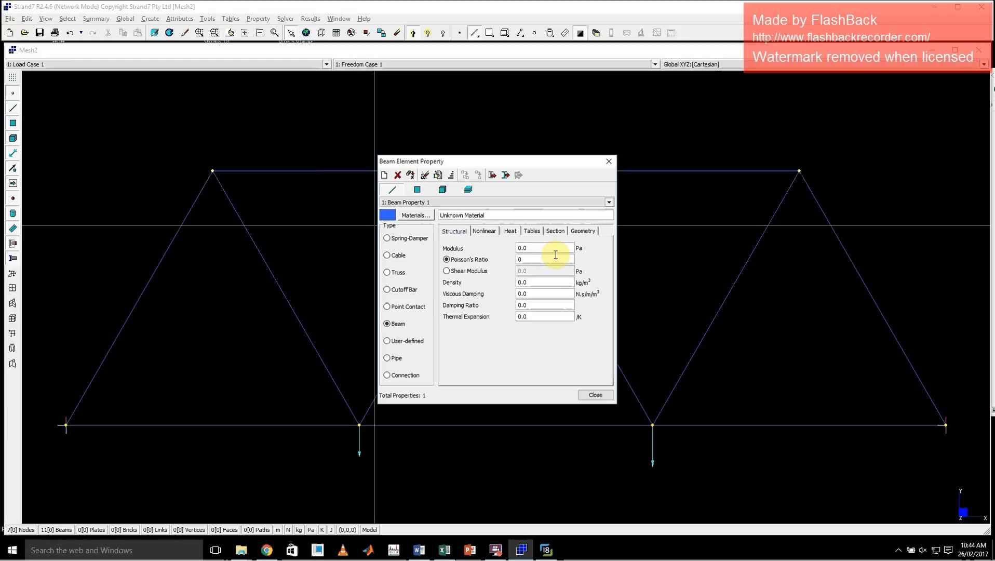
left_click_drag(529, 164, 547, 160)
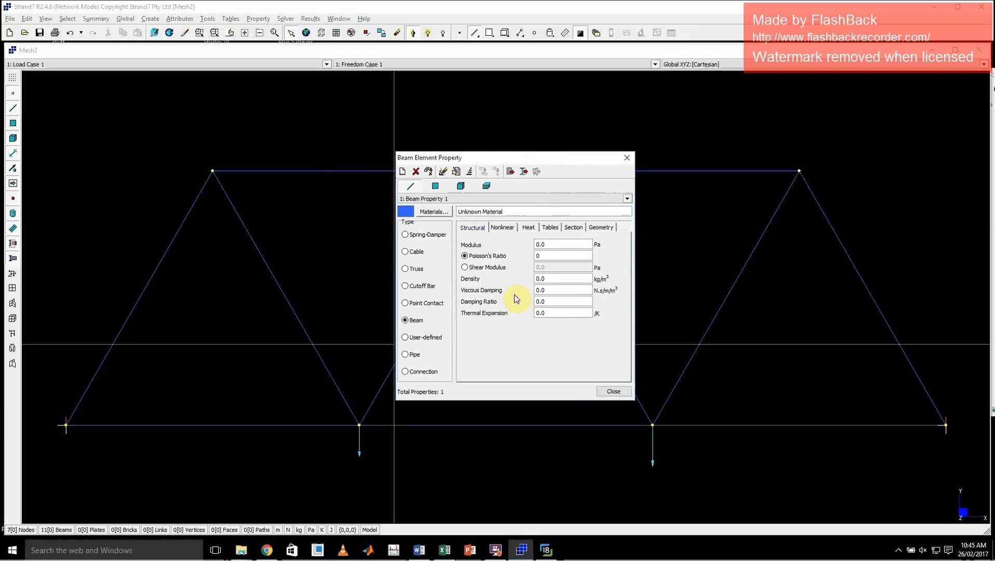
double_click(555, 244)
Import Structural Steelwork (AS 4100-1998) from the Steel (Structural) collection as the material of Beam Property 1.
left_click(438, 215)
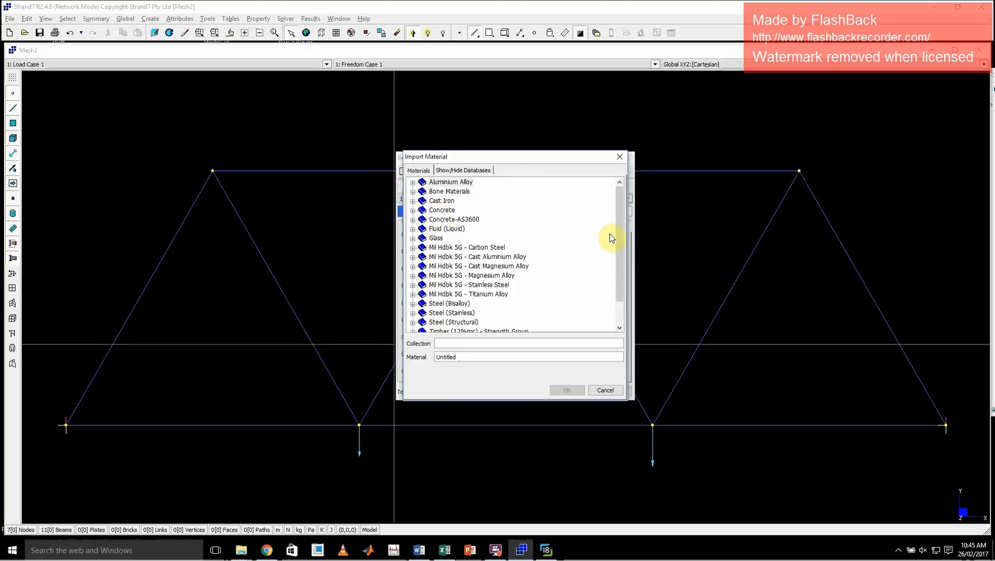
left_click_drag(620, 227, 616, 202)
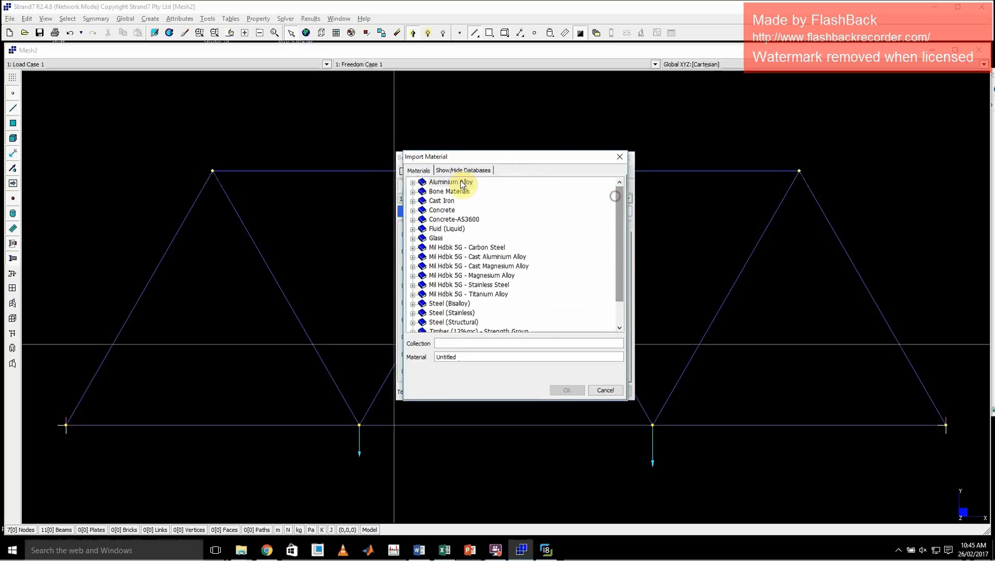
left_click(446, 192)
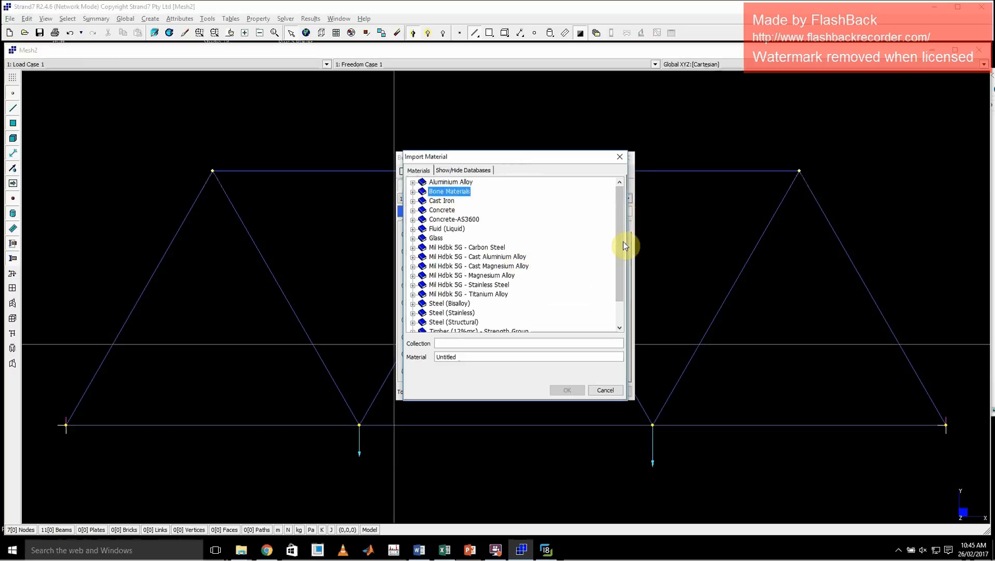
mouse_move(622, 241)
left_mouse_down()
mouse_move(625, 213)
mouse_move(621, 237)
left_mouse_up()
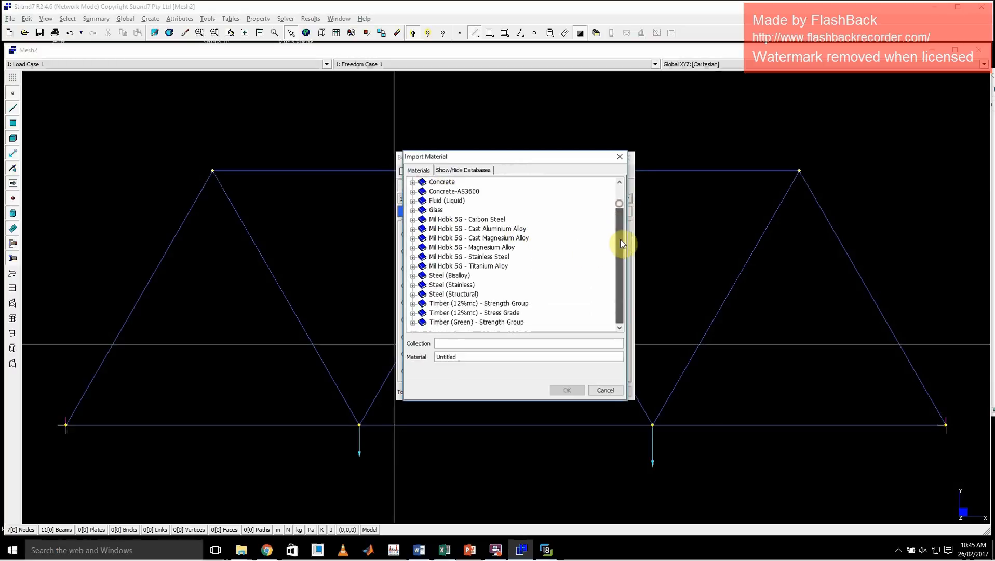
left_click(436, 210)
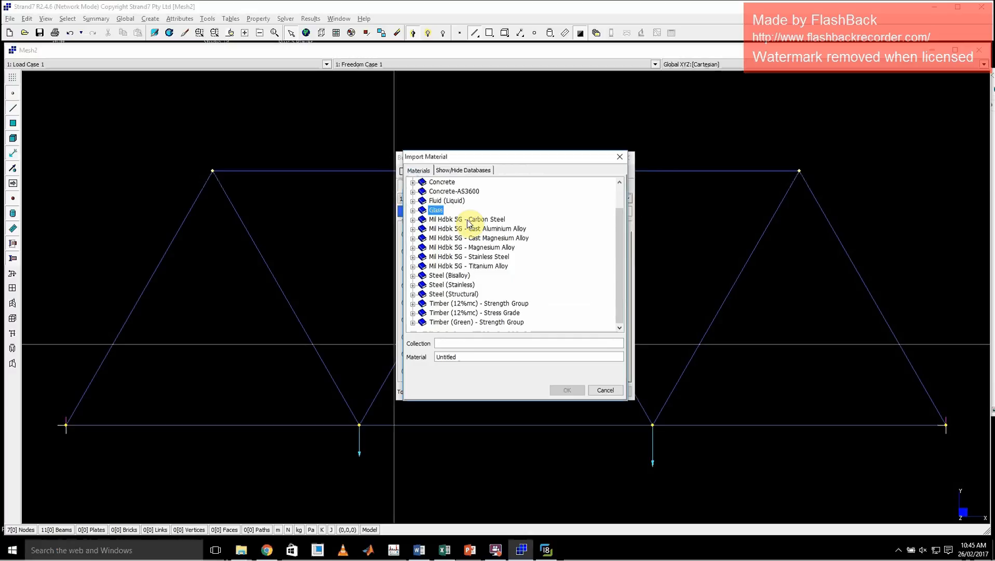
scroll(471, 220, "up", 1)
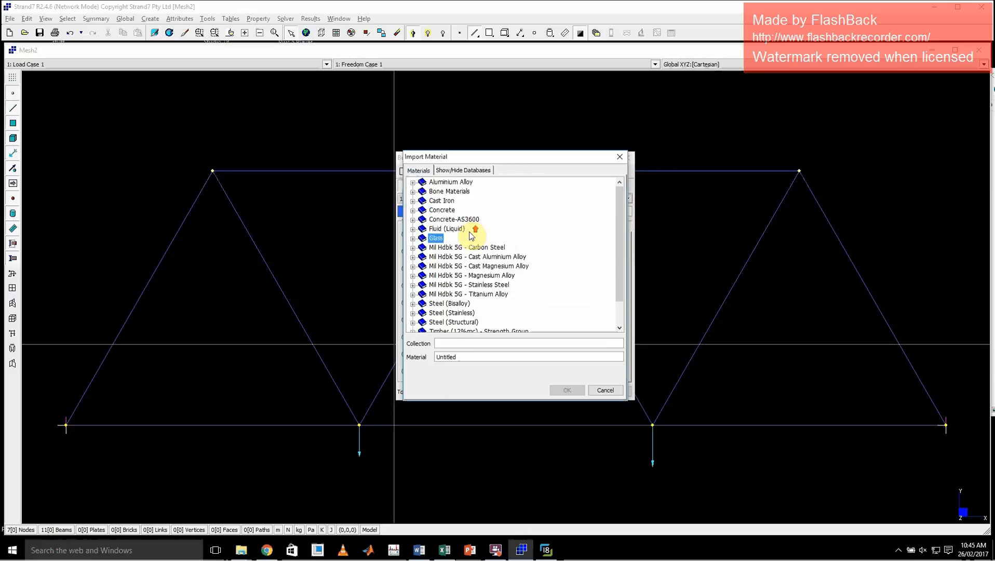
left_click(451, 183)
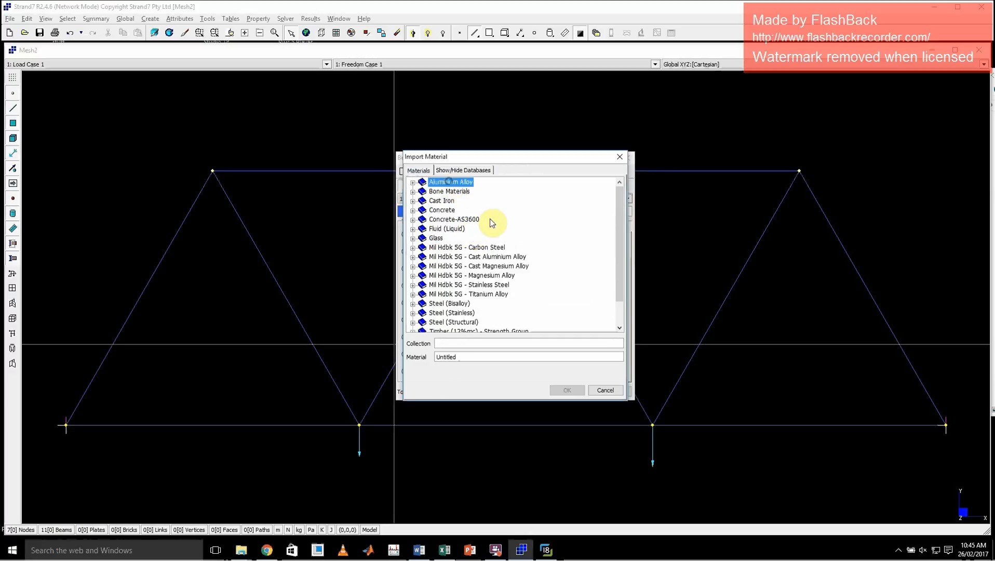
left_click(442, 220)
scroll(497, 258, "down", 1)
left_click(444, 295)
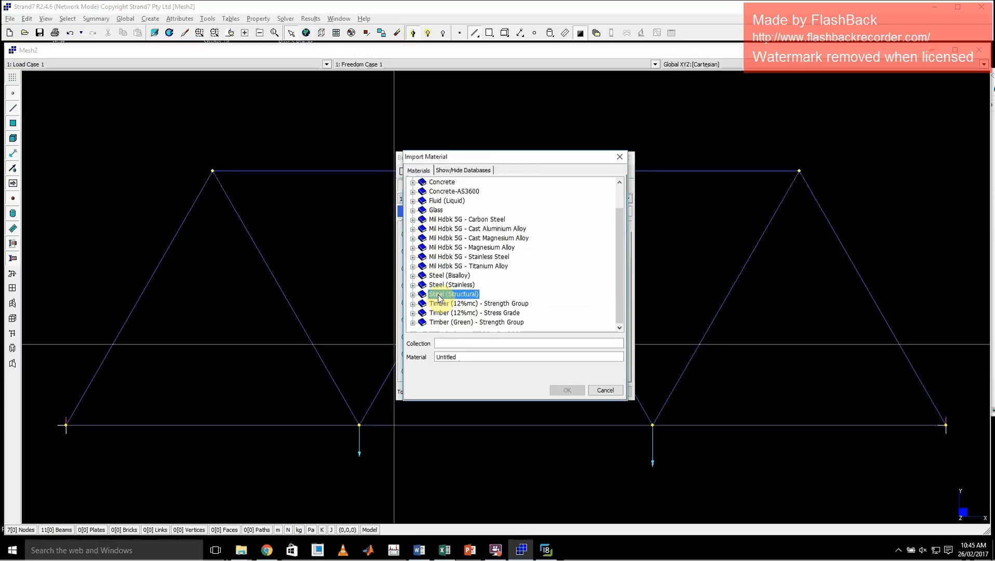
double_click(439, 295)
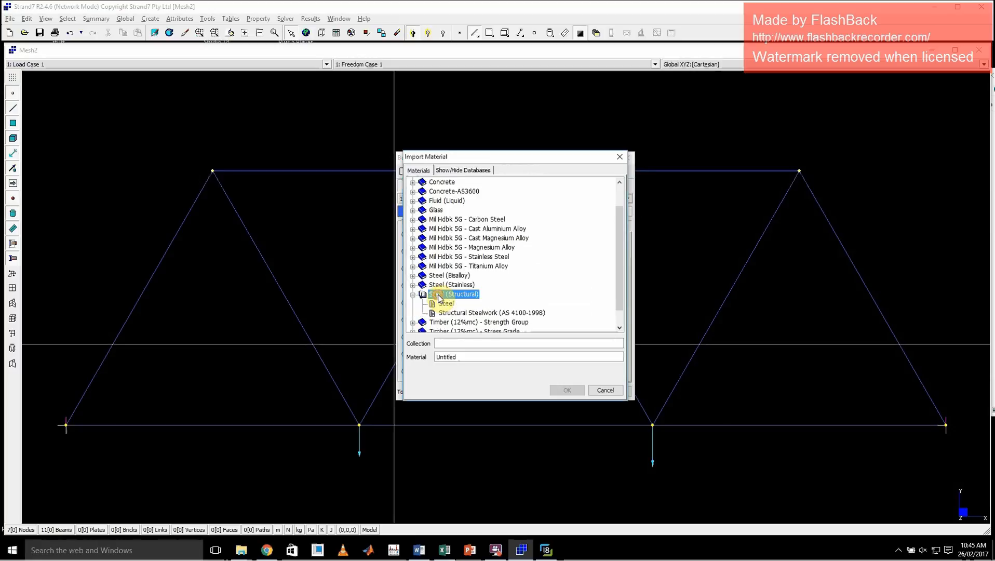
left_click(459, 315)
left_click(459, 315)
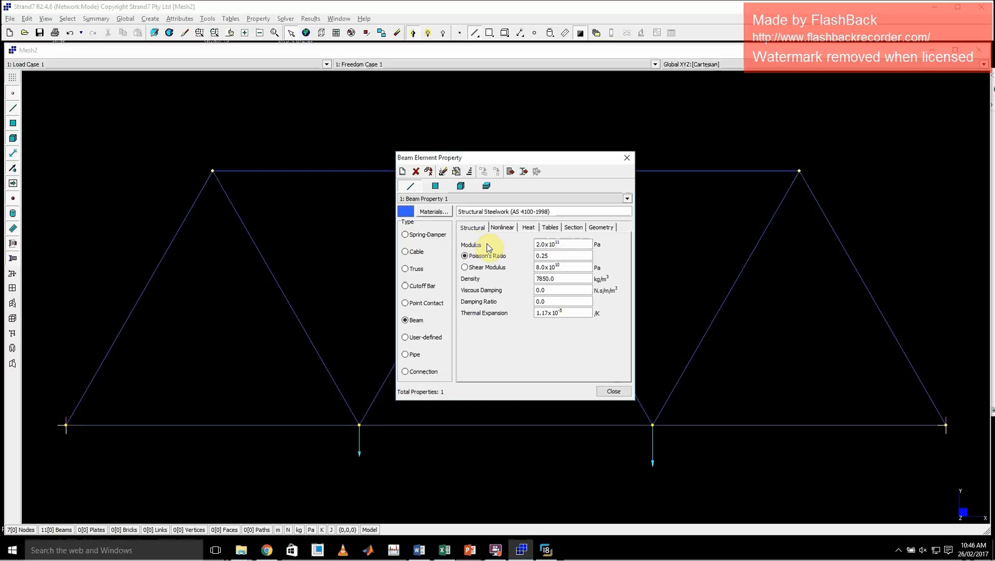
Review Beam Property 1's modulus, Poisson's ratio, geometry, heat and nonlinear settings for the imported steel.
double_click(574, 244)
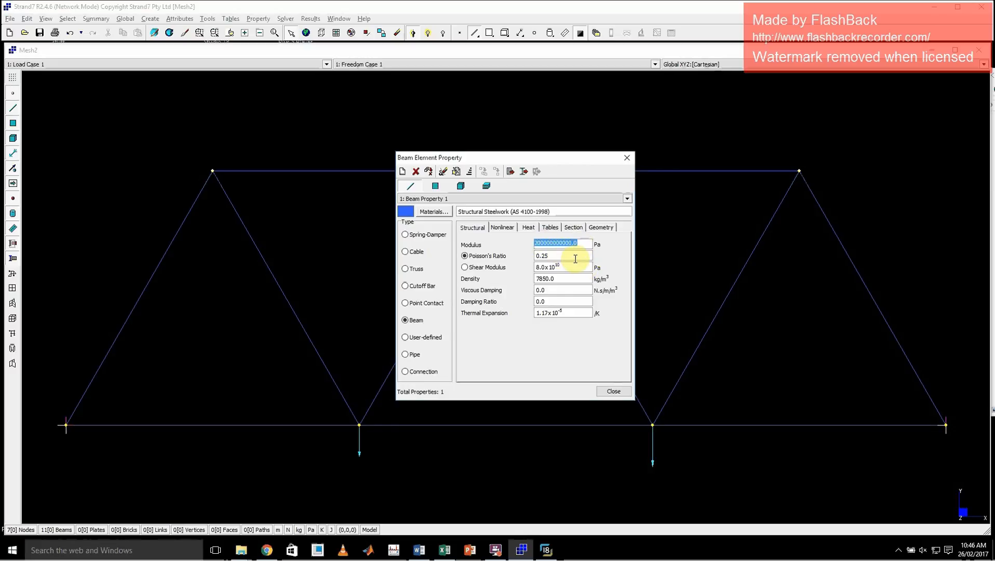
left_click(575, 256)
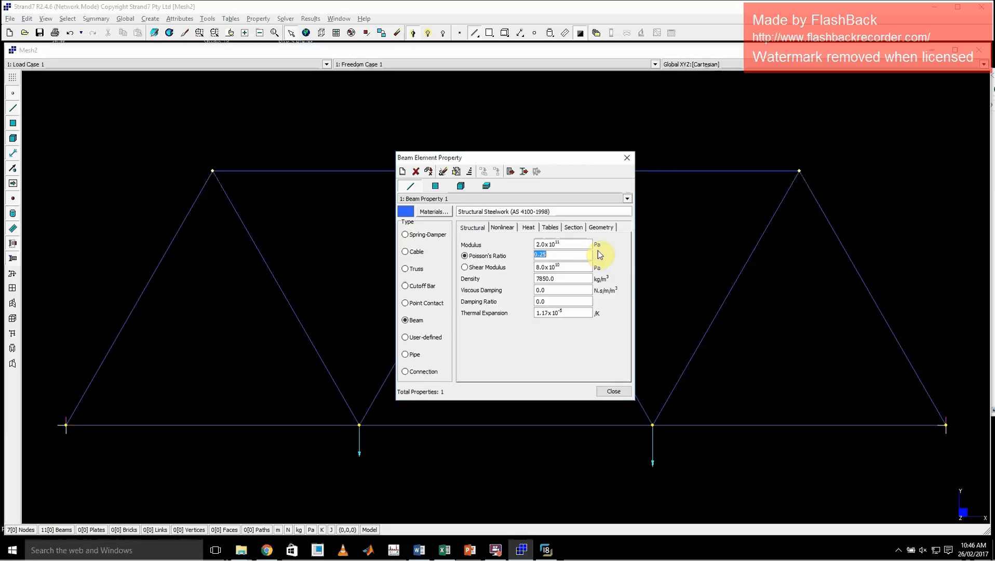
left_click(602, 228)
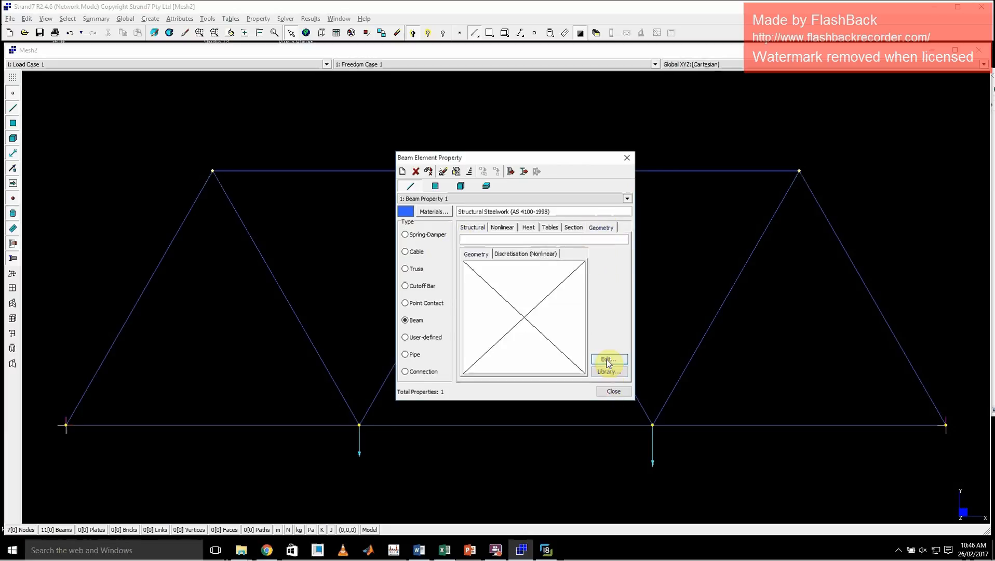
left_click(473, 229)
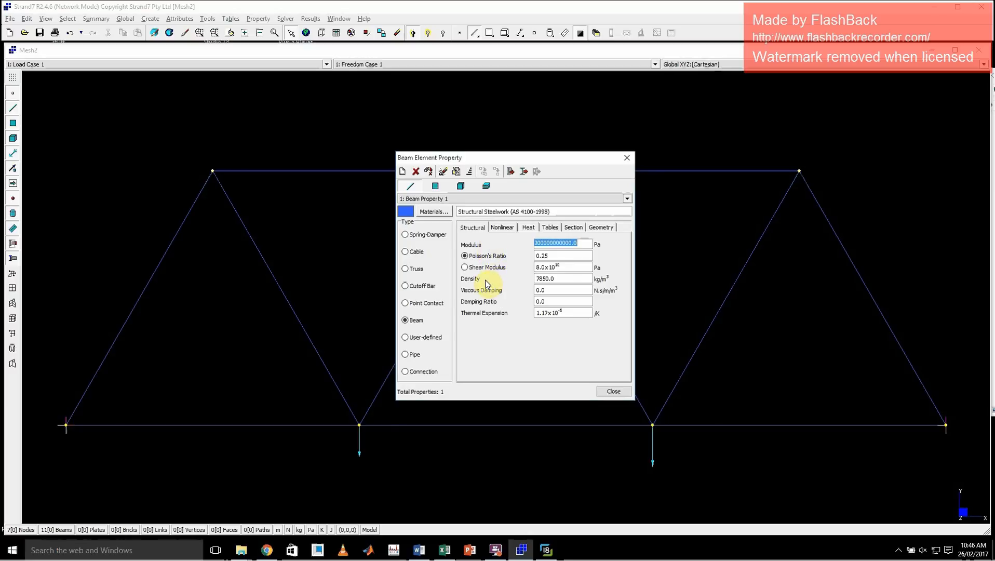
left_click(628, 199)
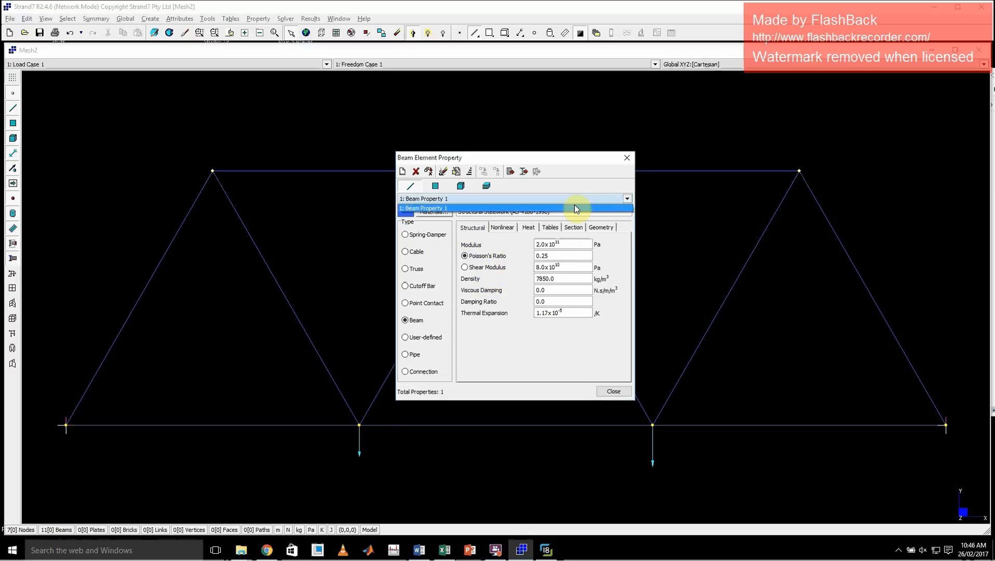
left_click(450, 209)
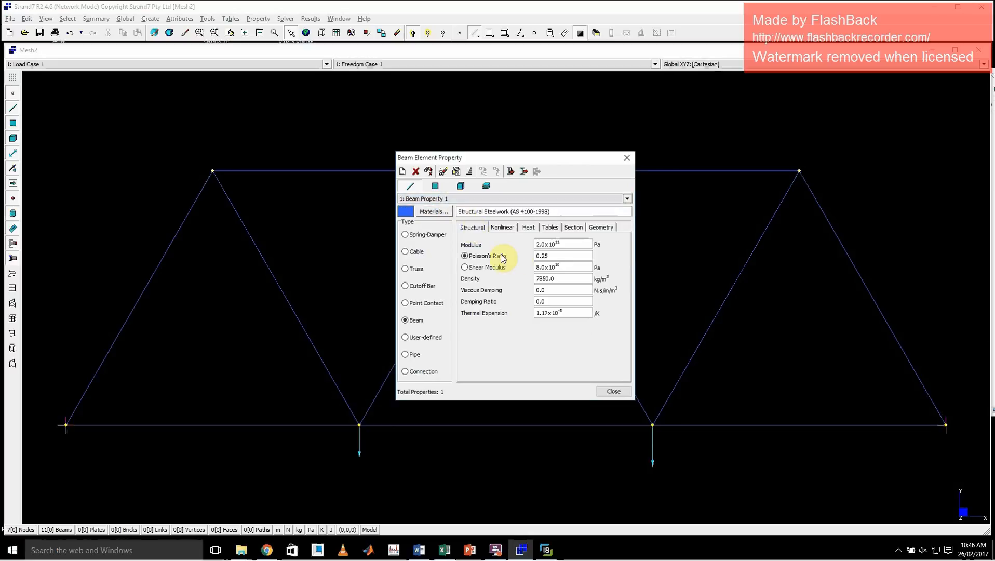
left_click(601, 228)
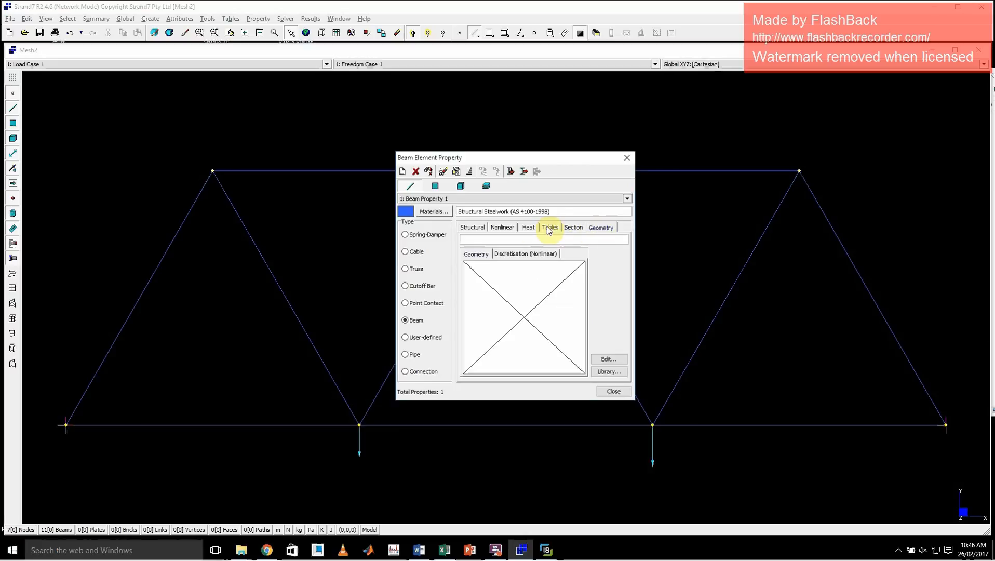
left_click(529, 228)
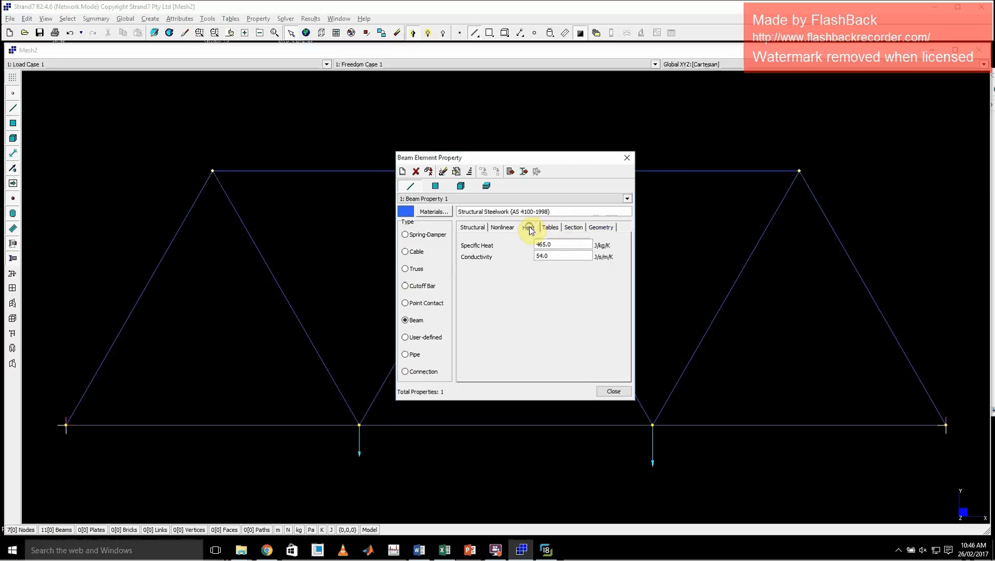
left_click(498, 228)
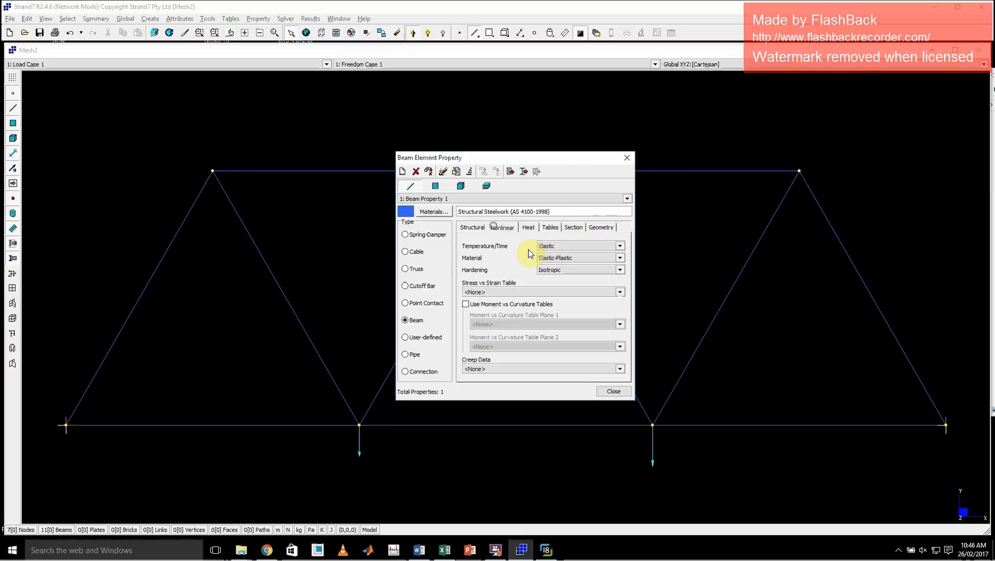
left_click(472, 228)
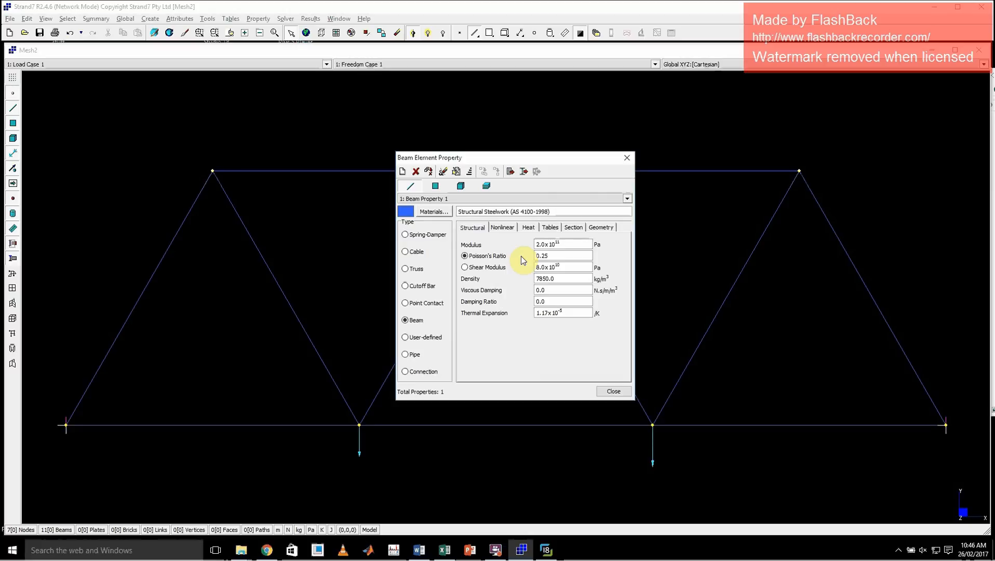
Edit the geometry of Beam Property 1 and choose the hollow square cross section.
left_click(610, 229)
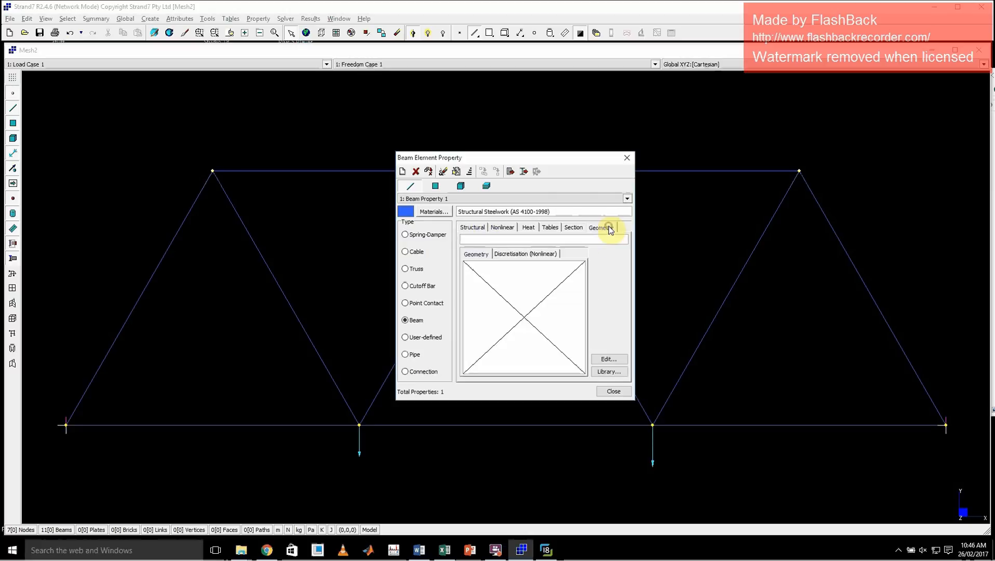
left_click(616, 360)
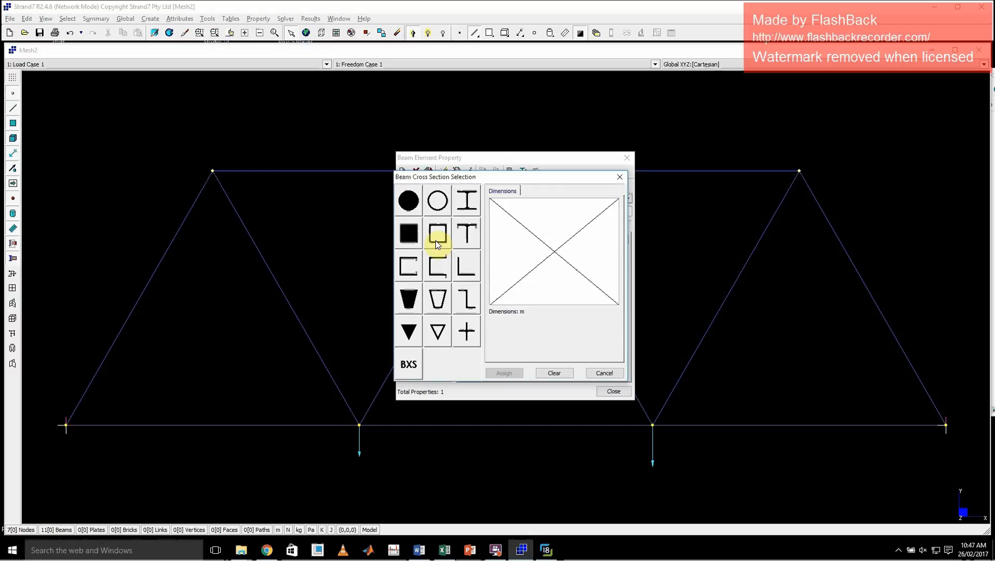
left_click(467, 202)
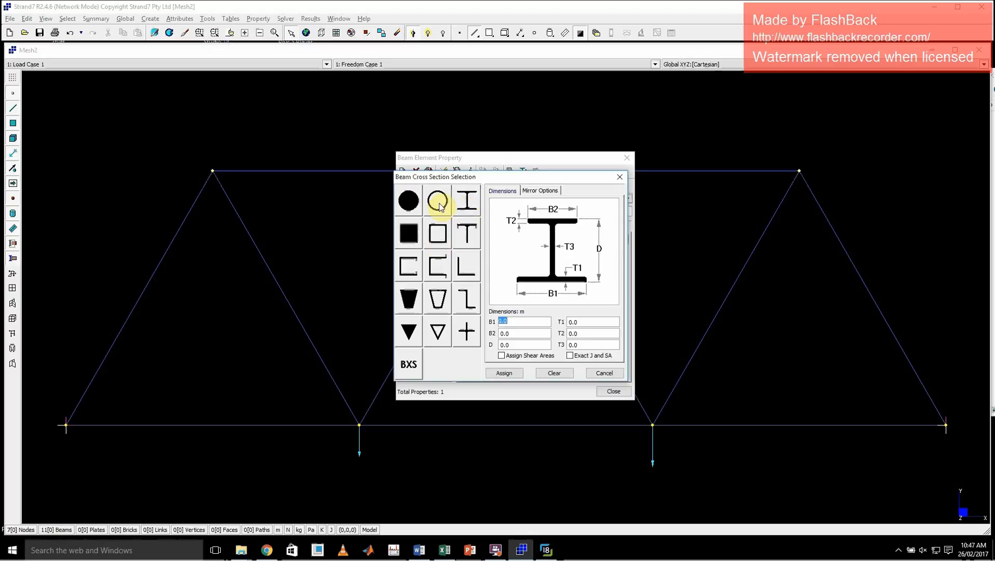
left_click(439, 205)
left_click(442, 232)
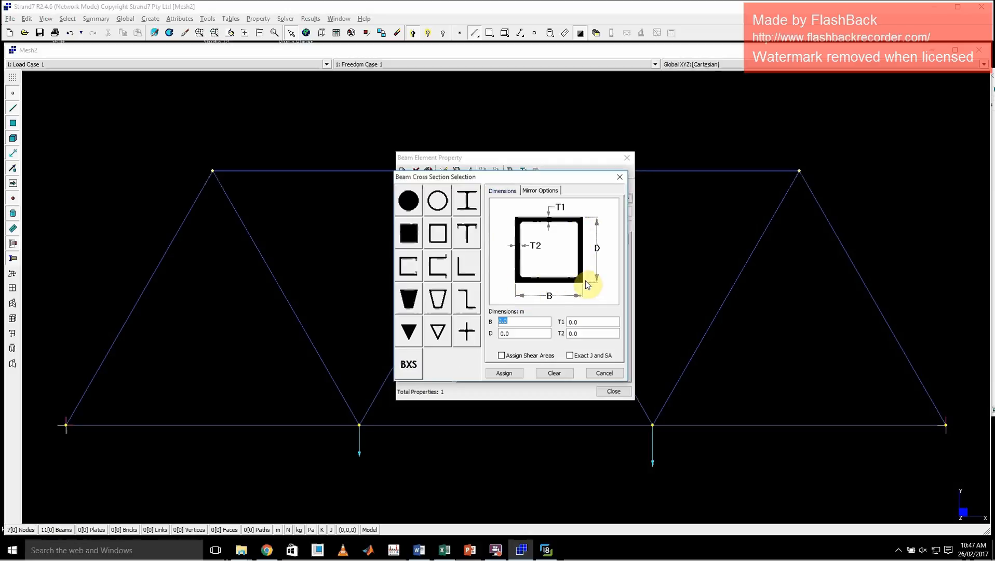
Try 0.025 and then 25 as the hollow section's width B and depth D.
type("0.")
type("25")
key("Tab")
type("0.025")
left_click_drag(533, 320, 502, 326)
double_click(519, 334)
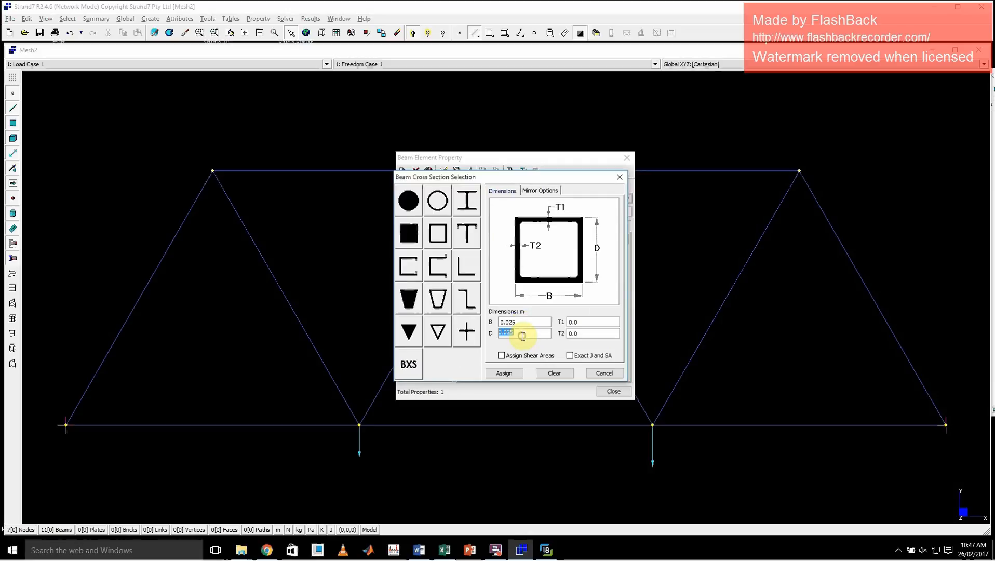
type("25")
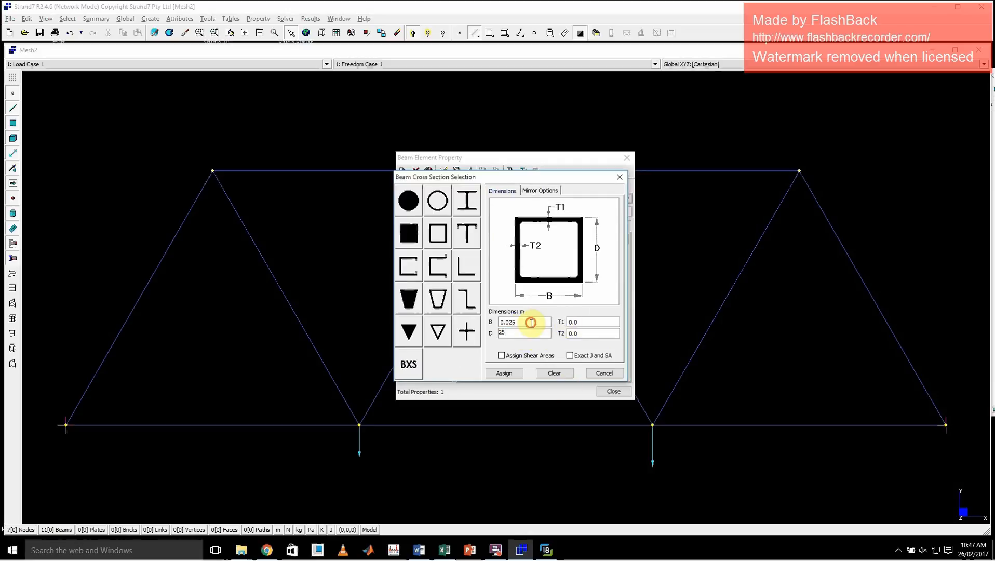
double_click(524, 322)
type("25")
double_click(532, 331)
Set the hollow section's width B and depth D to 0.025 m.
double_click(517, 320)
type("0.02")
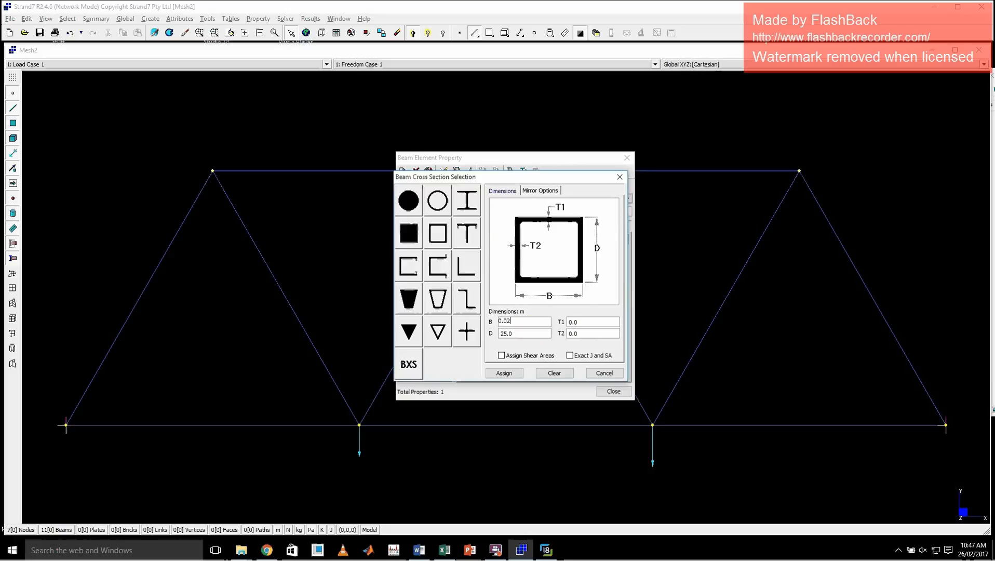
type("5")
double_click(534, 335)
type("0.025")
Set the wall thicknesses T1 and T2 to 0.003 m and assign the cross section to Beam Property 1.
double_click(581, 324)
type("0.003")
double_click(581, 334)
type("0.003")
double_click(591, 323)
left_click(511, 374)
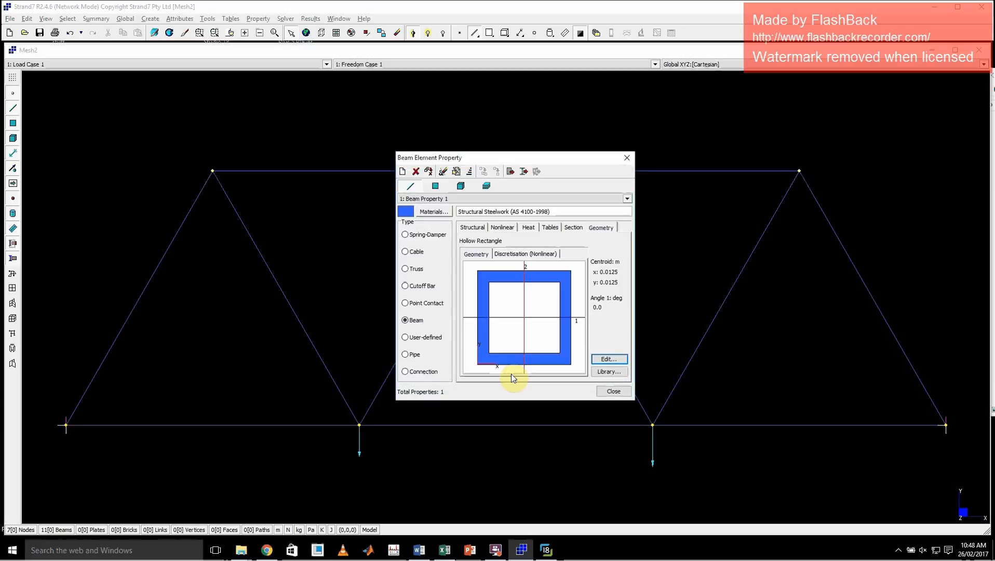
Try the Truss type for Beam Property 1 while consulting the truss diagram in the image viewer.
left_click(473, 228)
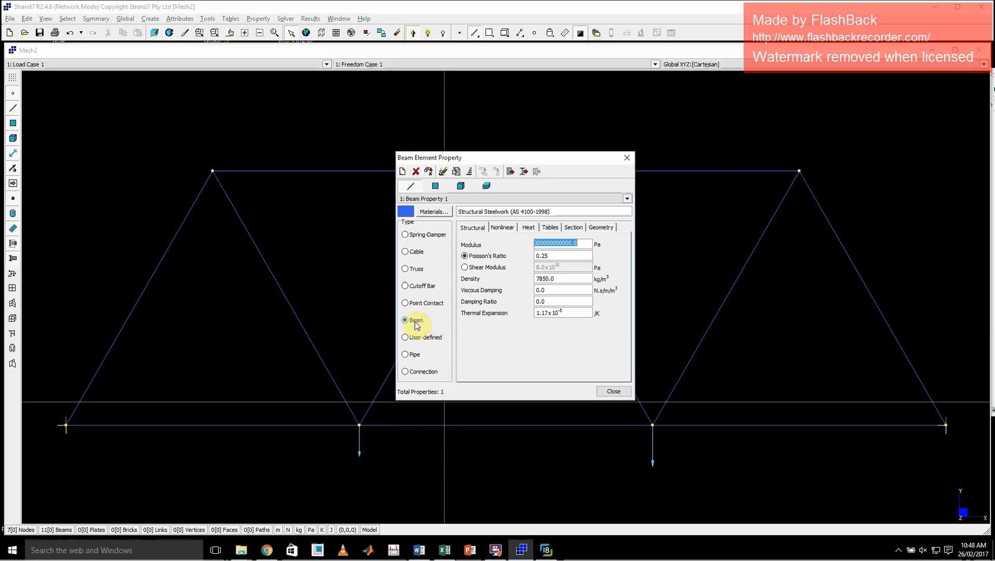
left_click(546, 549)
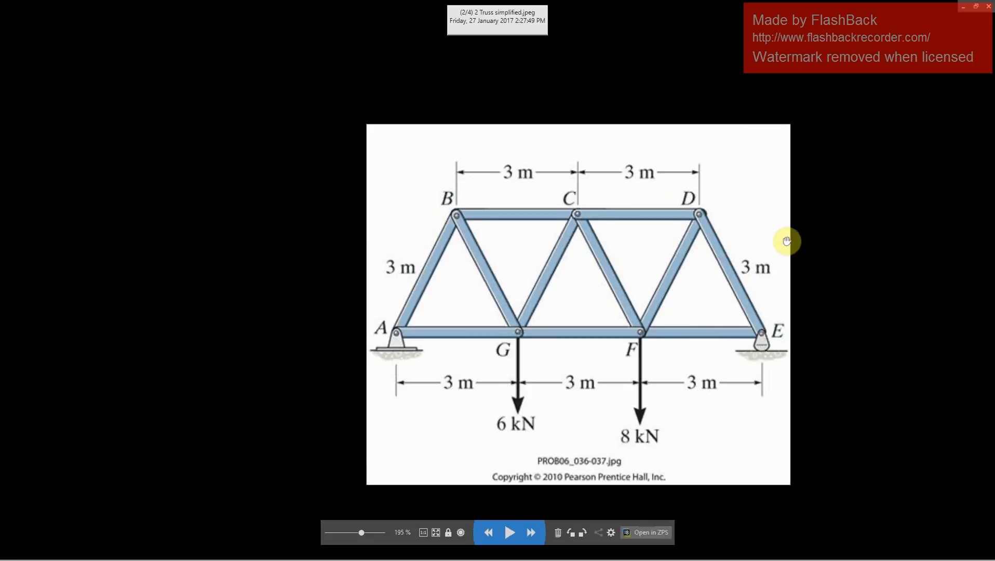
left_click(988, 6)
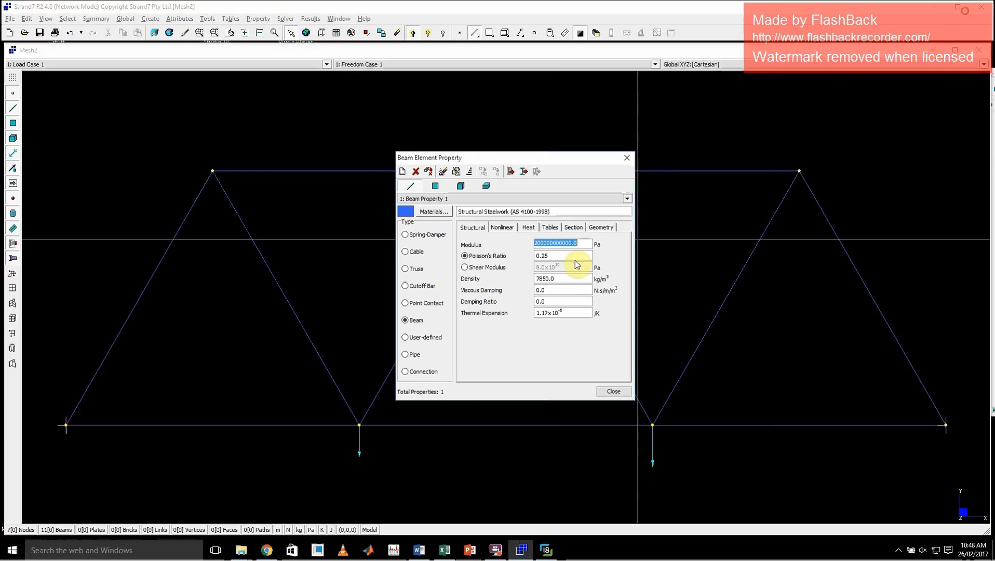
left_click(411, 270)
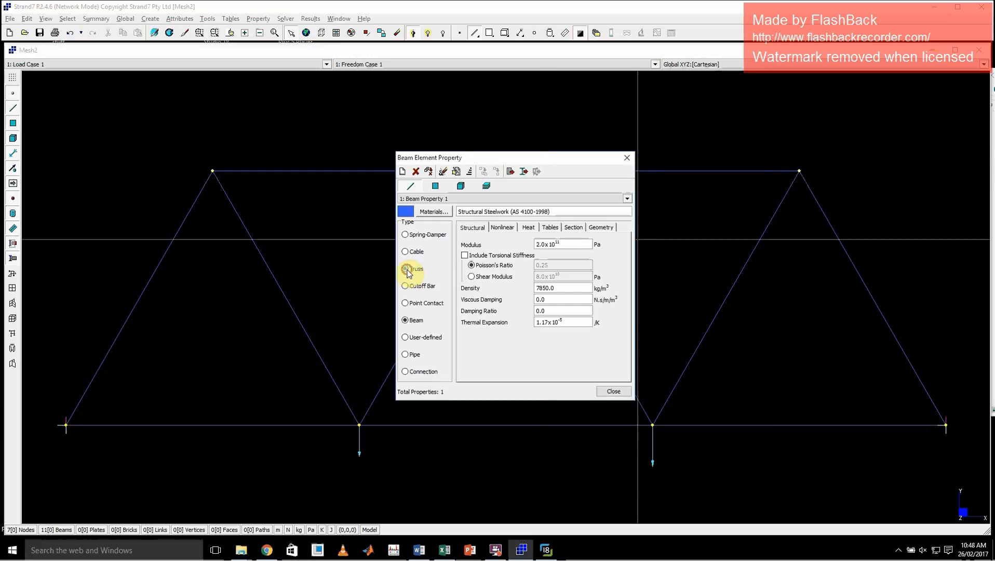
left_click(548, 543)
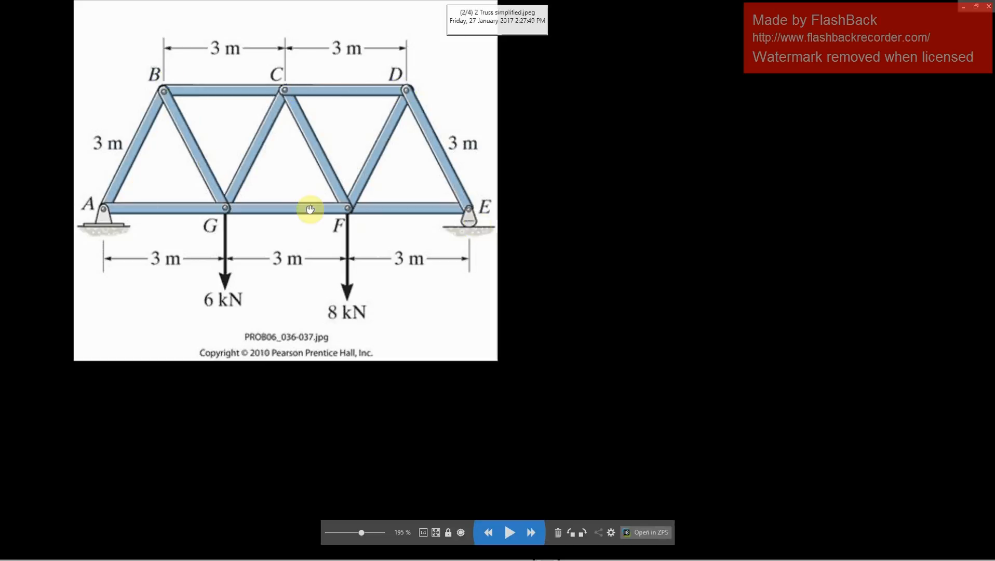
left_click_drag(229, 216, 449, 278)
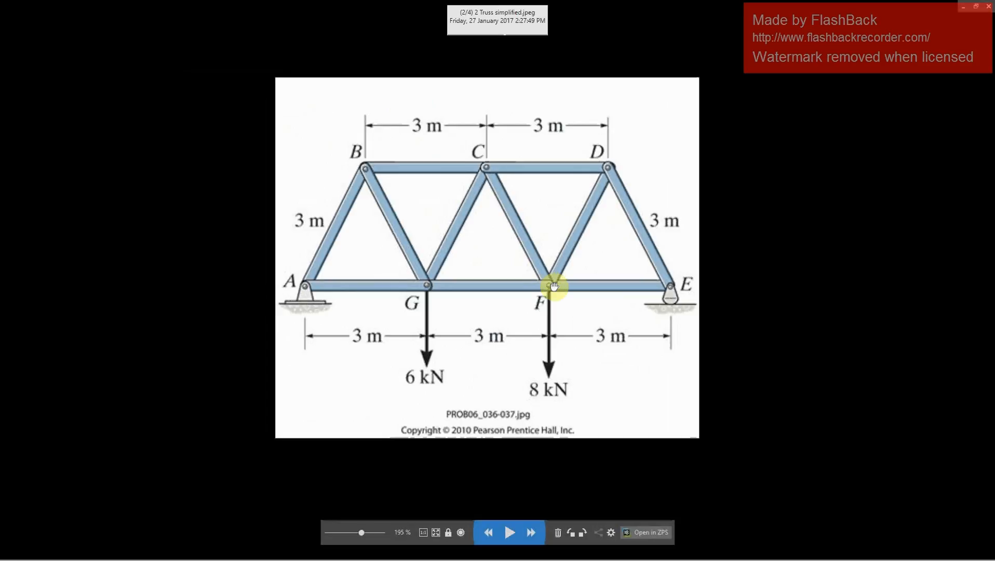
left_click(963, 6)
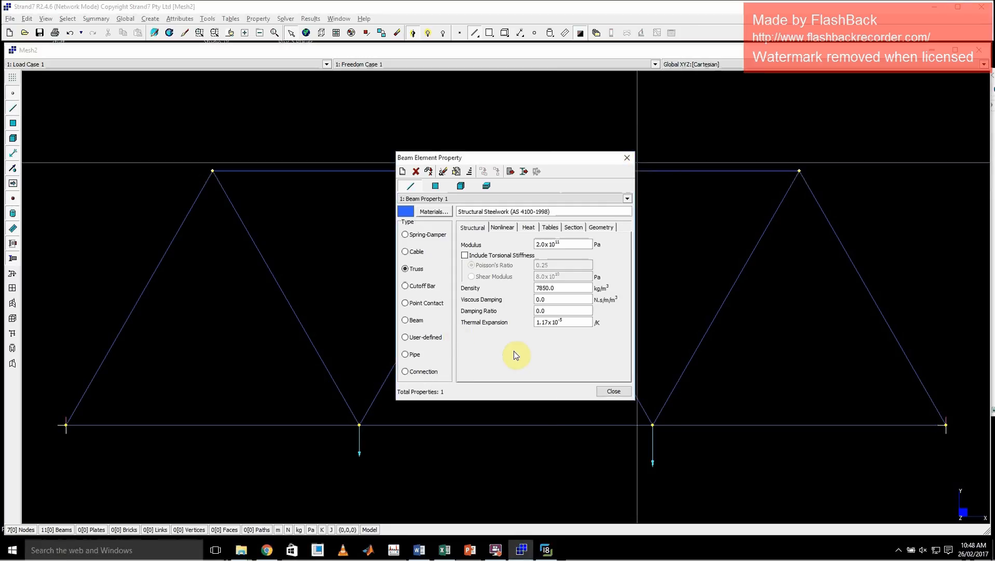
Compare the Beam and Truss types for Beam Property 1, keep Beam and close the element properties.
left_click(409, 321)
left_click(414, 272)
left_click(416, 321)
left_click(414, 272)
left_click(411, 322)
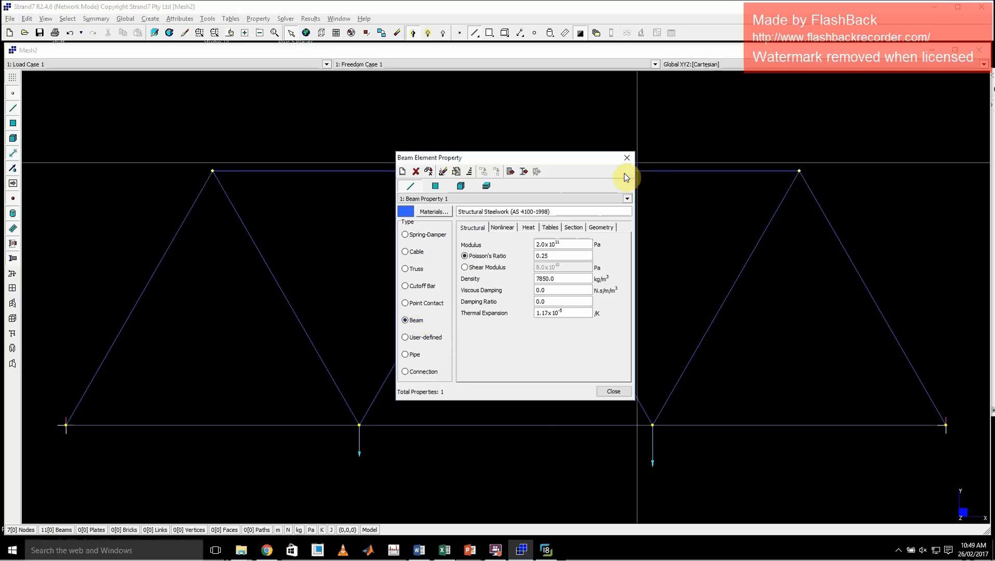
left_click(627, 158)
Display the truss members with their solid cross sections and inspect the joint at the upper right node.
left_click(285, 18)
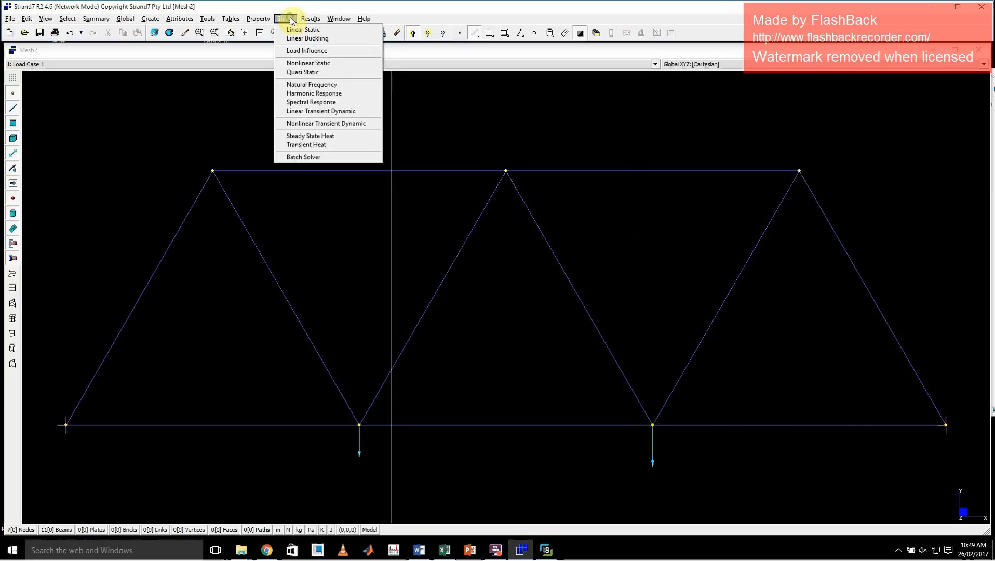
left_click(532, 114)
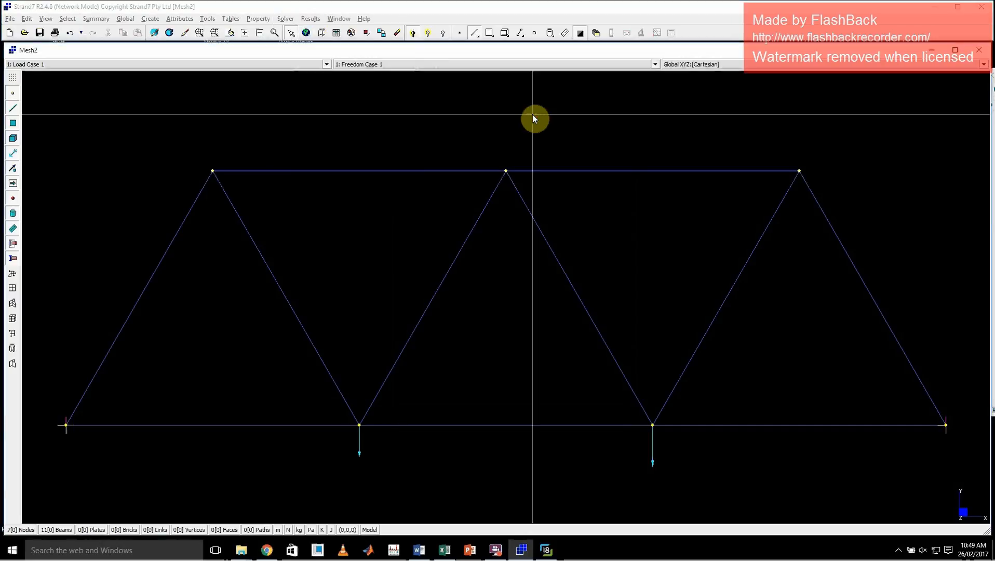
left_click(155, 33)
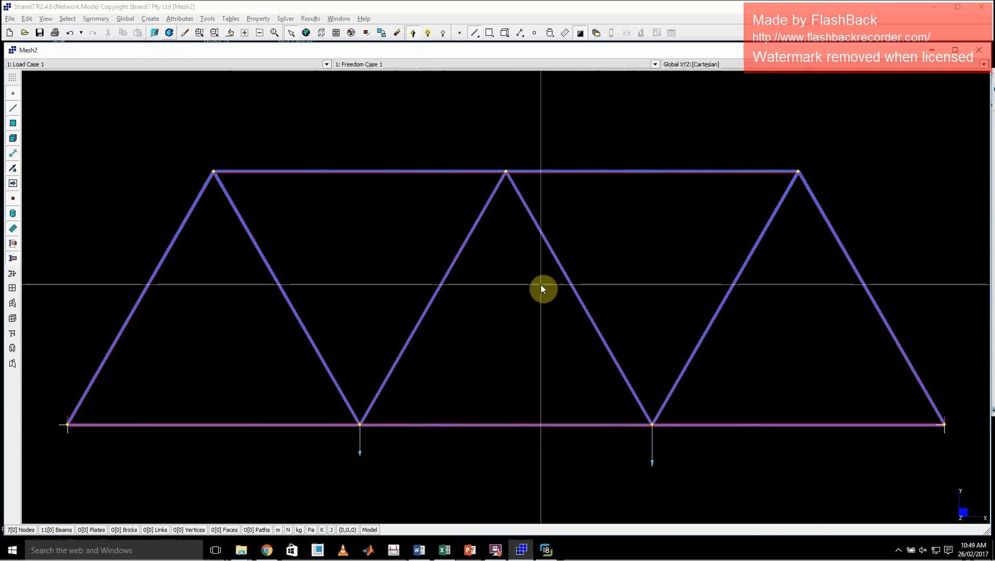
key("z")
left_click_drag(773, 154, 819, 189)
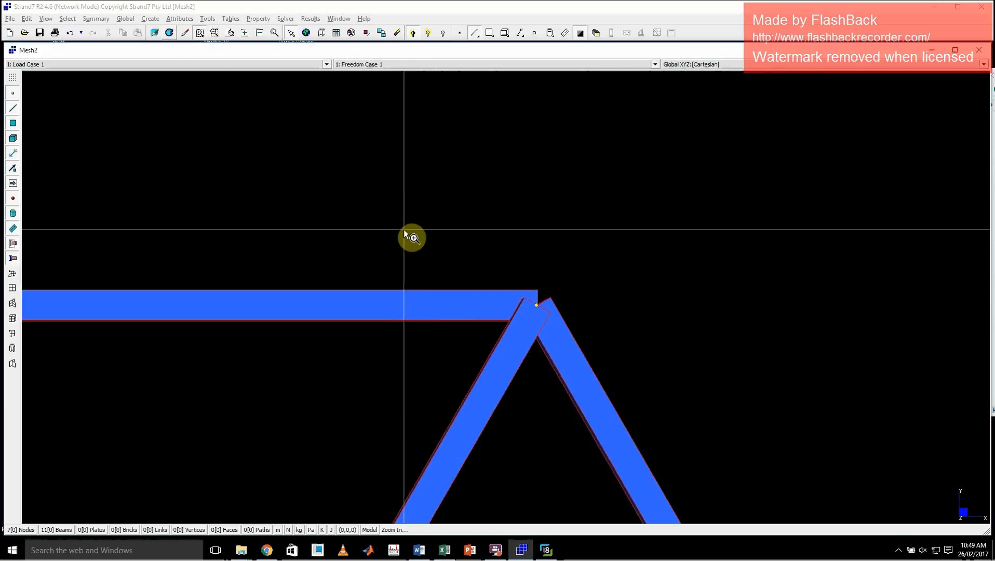
key("z")
left_click_drag(401, 227, 670, 413)
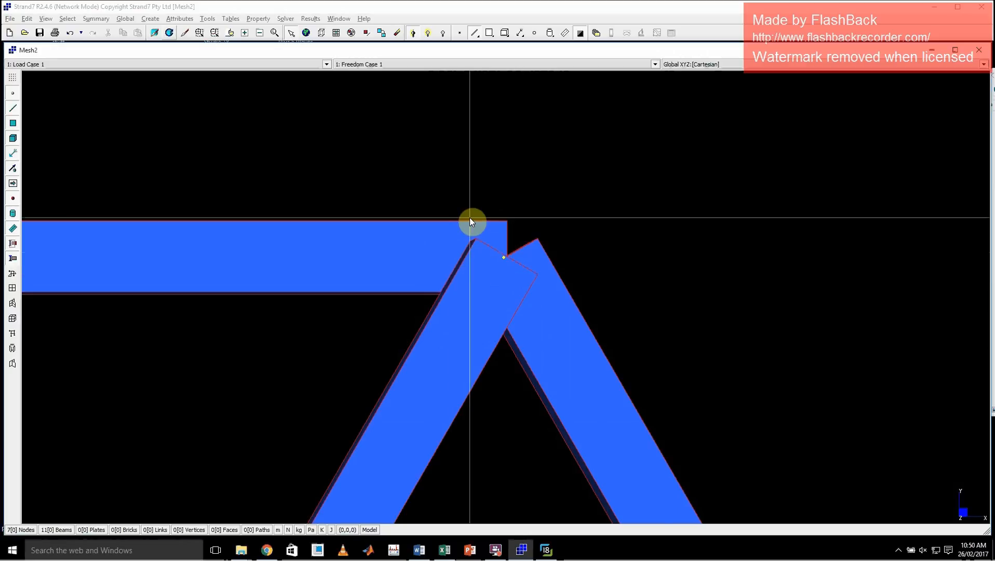
double_click(278, 119)
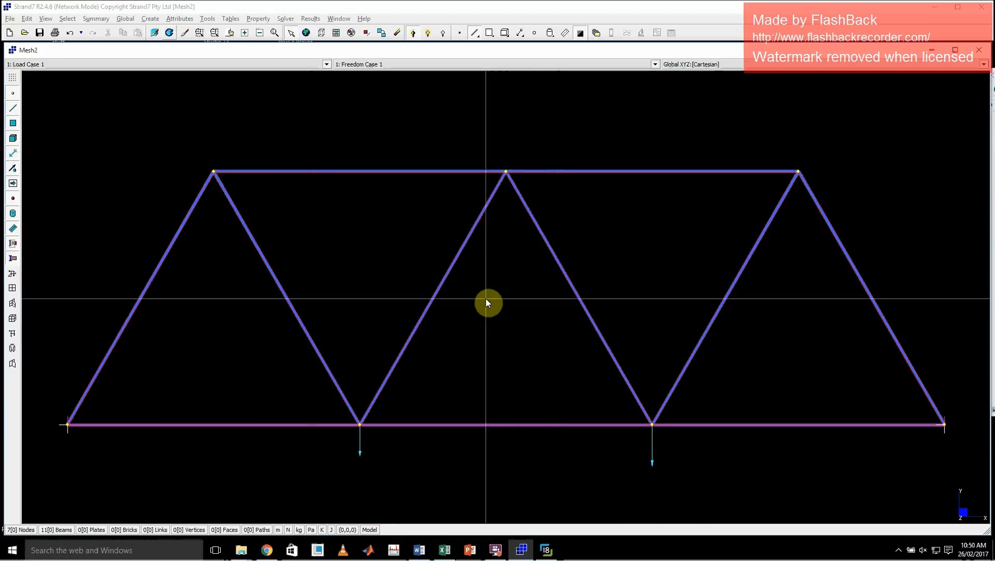
Start the Linear Static solver and save the model as Tute1 in the Strand 7 tutorials folder.
left_click(288, 19)
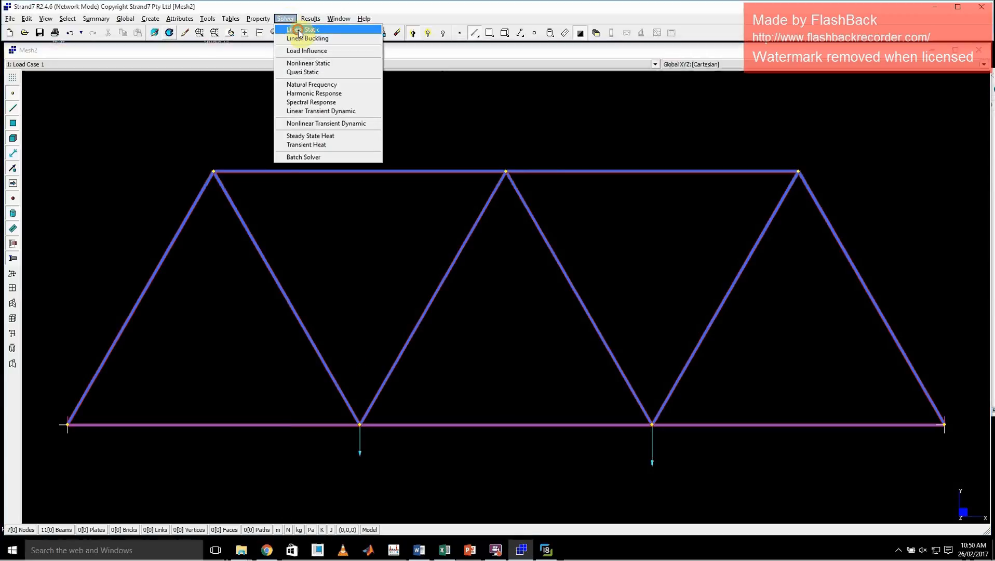
left_click(300, 30)
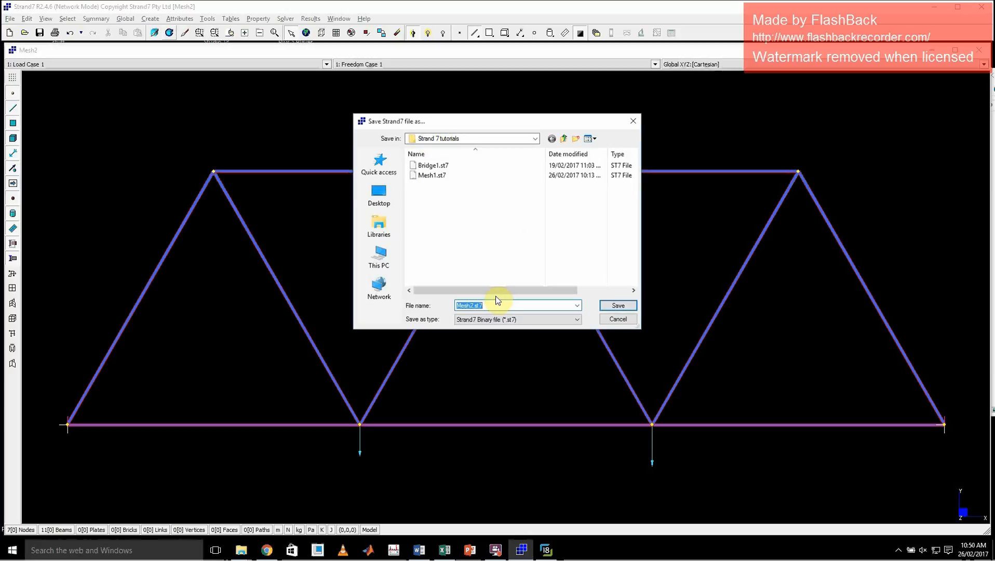
type("Tute1")
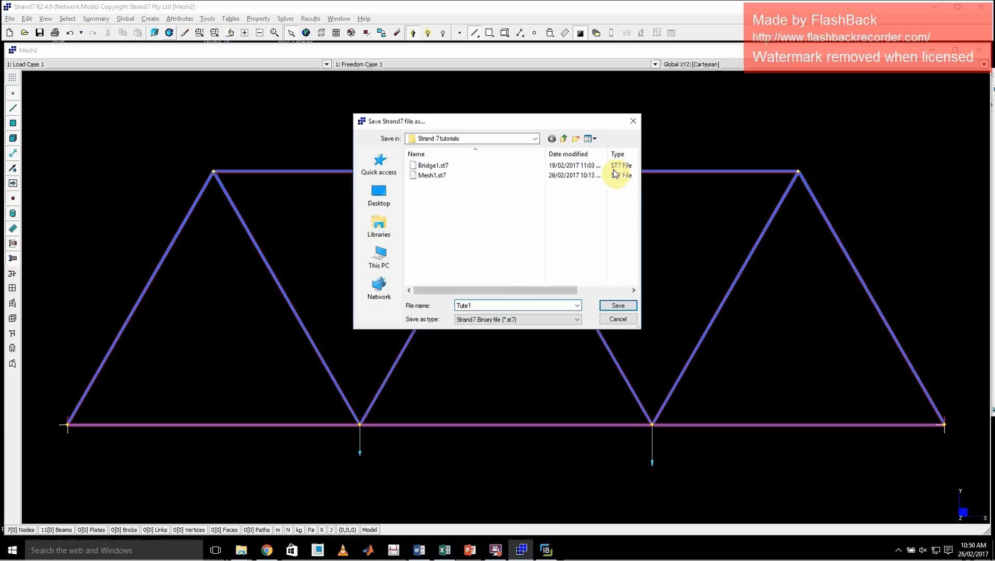
left_click(618, 305)
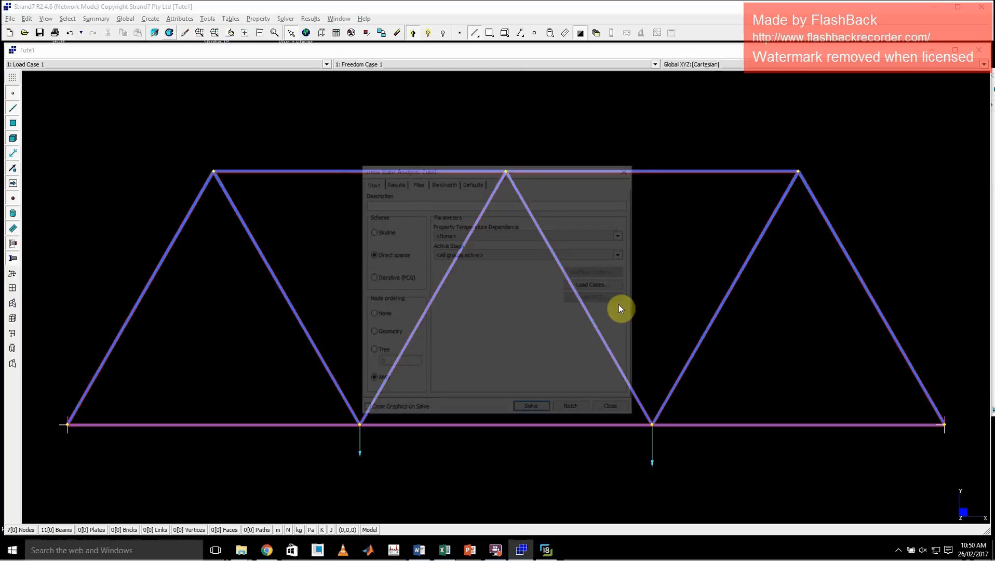
Solve the linear static analysis, check the solver log's message summary and close the log.
left_click(534, 410)
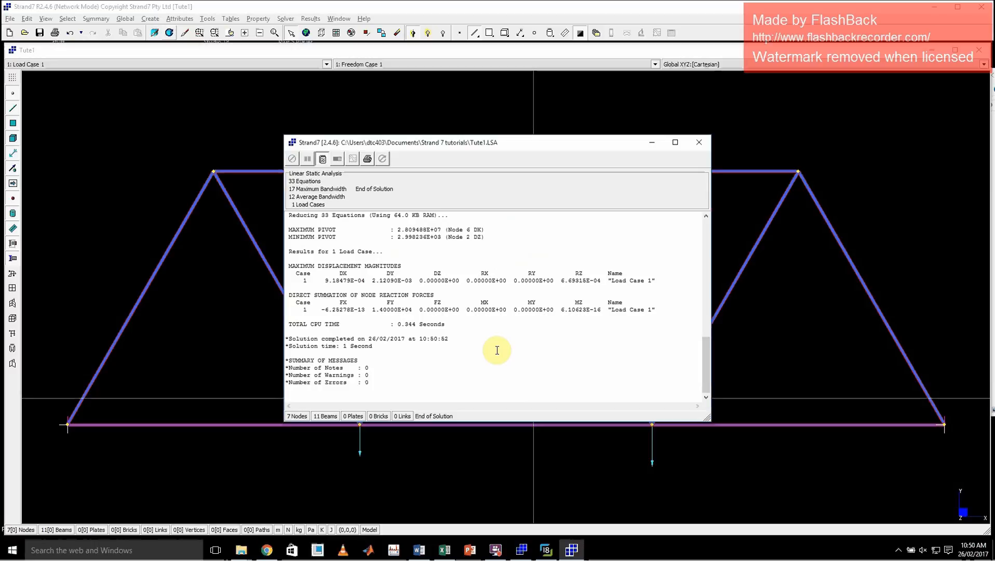
left_click_drag(376, 346, 278, 342)
left_click(401, 362)
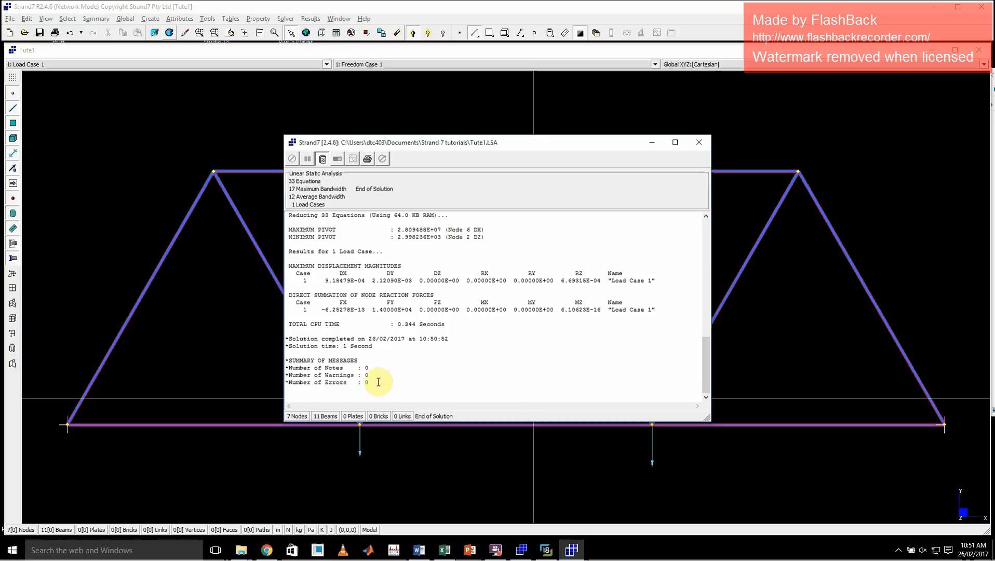
left_click(699, 147)
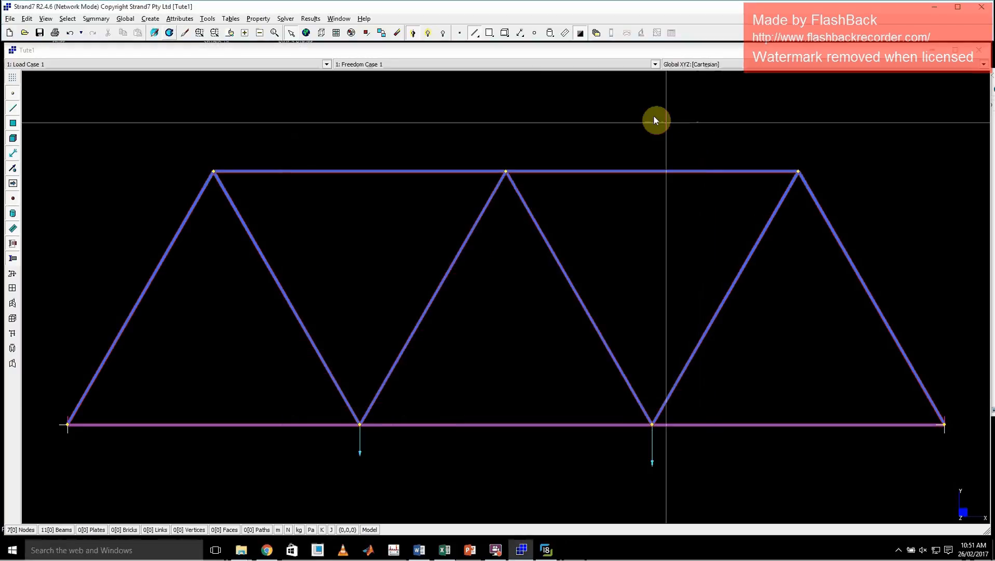
Open the Tute1 linear static results and draw the beams as a contour of Total Fibre stress.
left_click(598, 34)
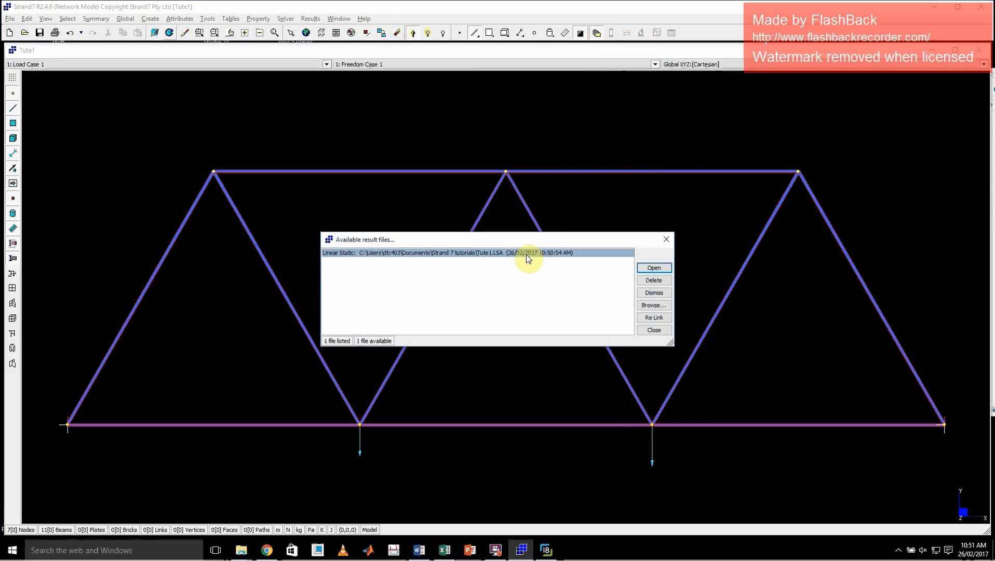
left_click(654, 268)
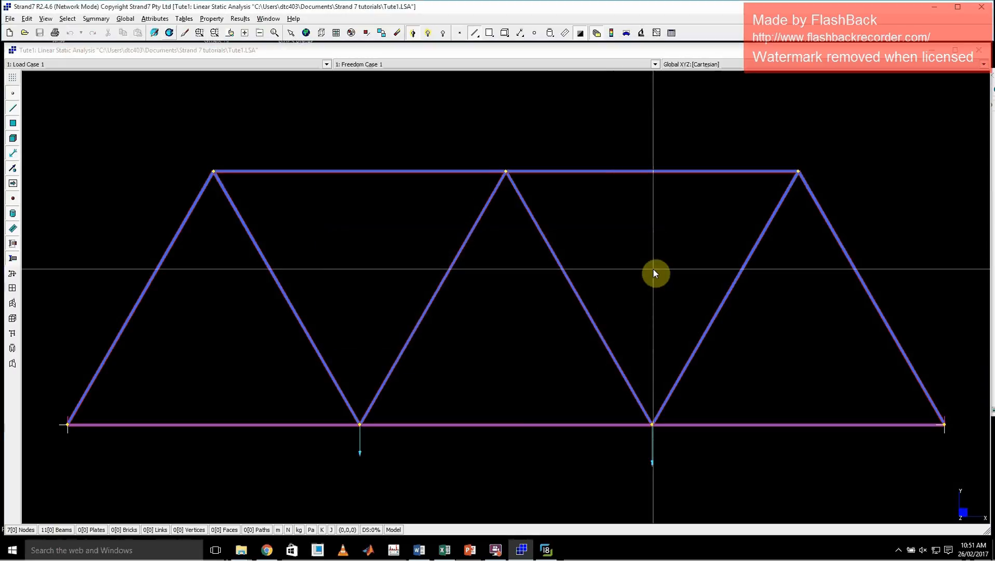
left_click(612, 34)
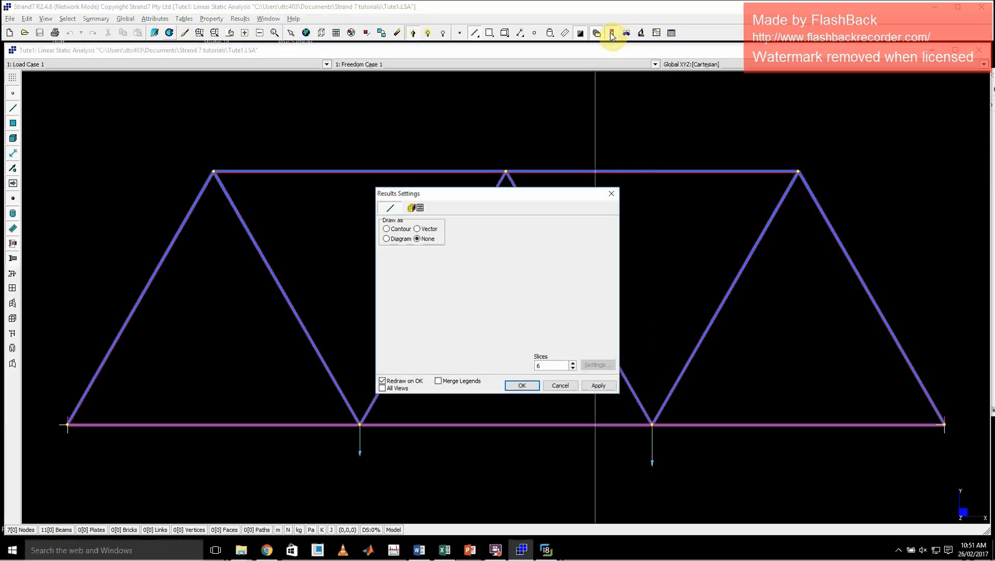
left_click(400, 230)
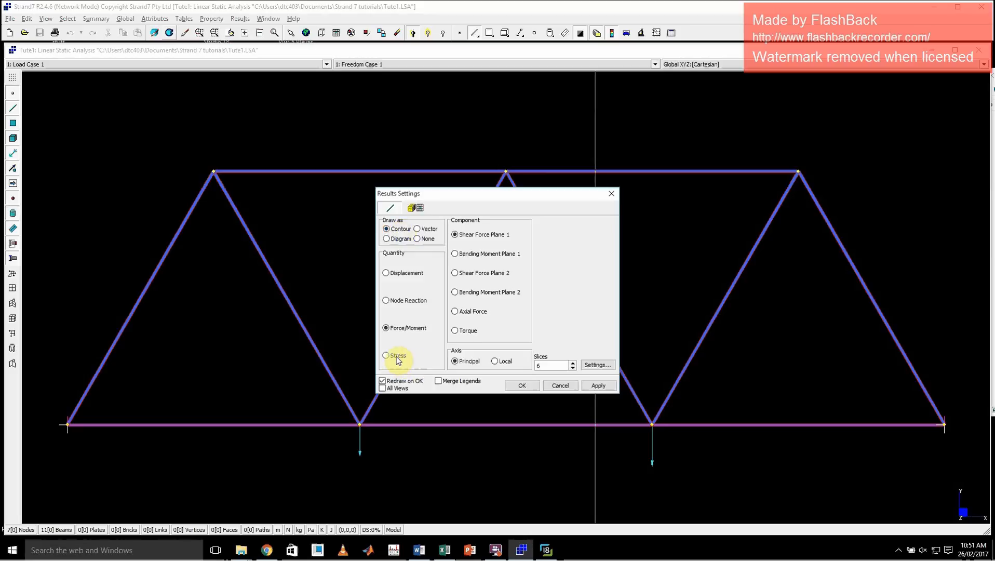
left_click(398, 356)
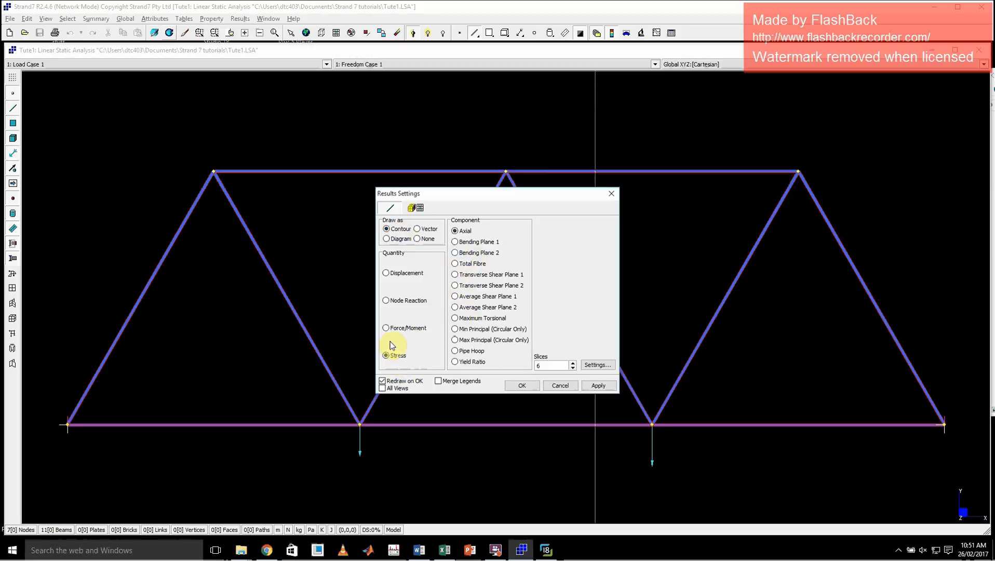
left_click(469, 266)
left_click(598, 384)
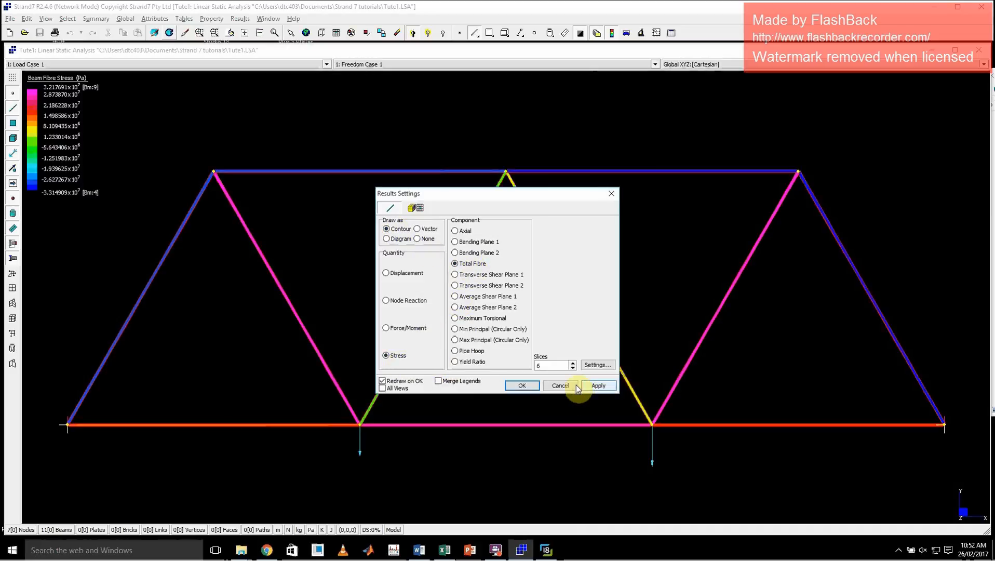
left_click(524, 386)
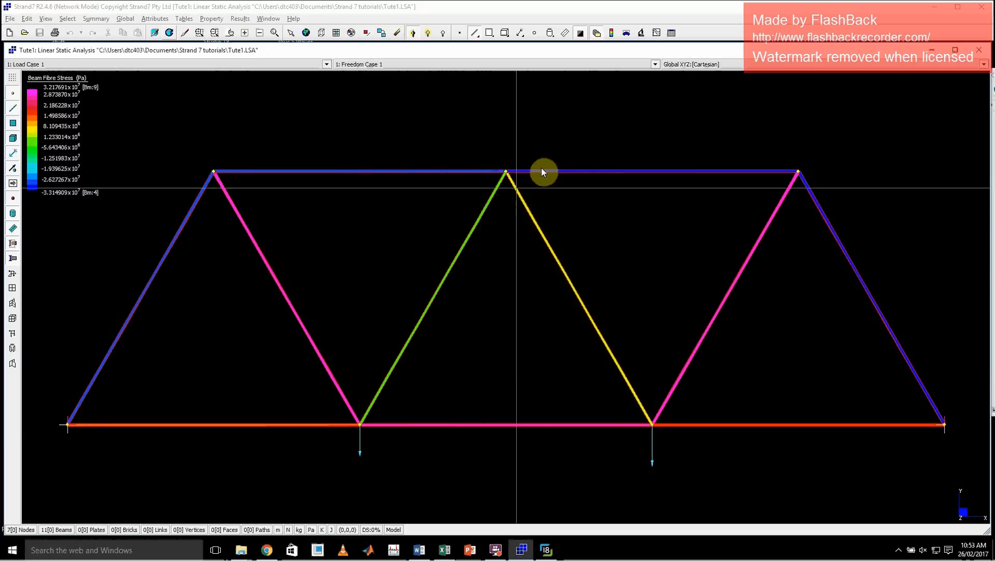
Draw the truss beams as a contour of DY displacement in the global axis system.
left_click(626, 37)
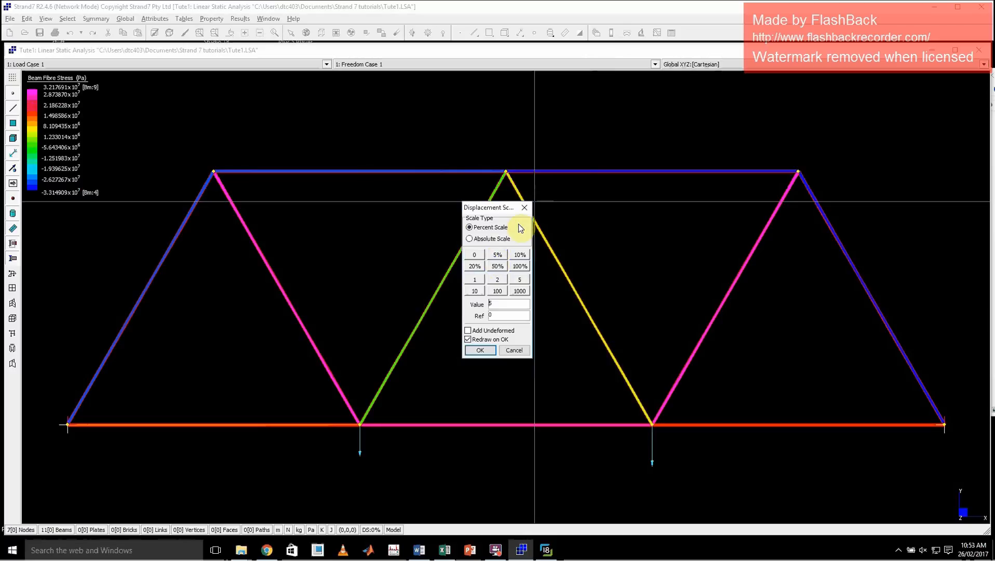
left_click(526, 208)
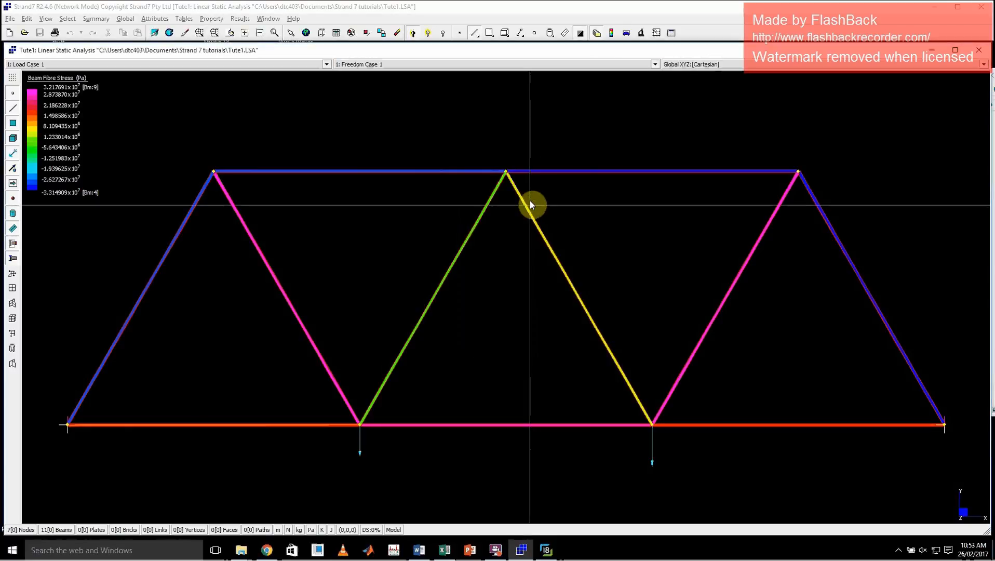
left_click(611, 33)
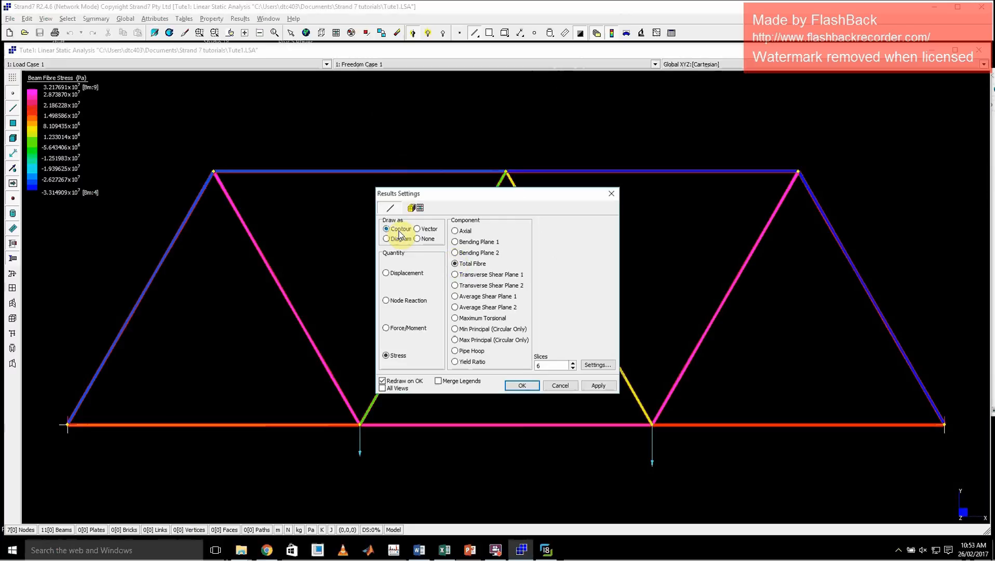
left_click(389, 275)
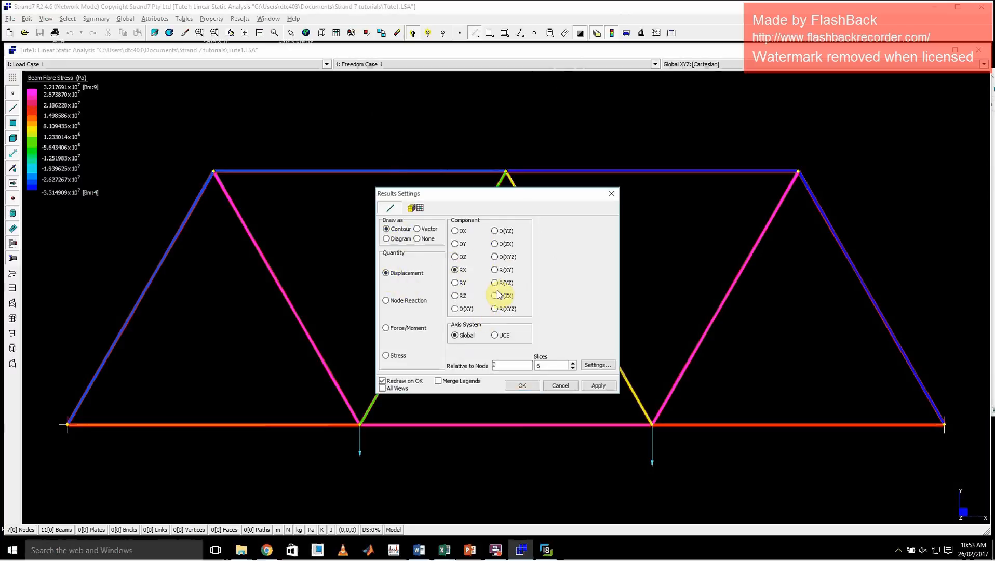
left_click(498, 258)
left_click(456, 244)
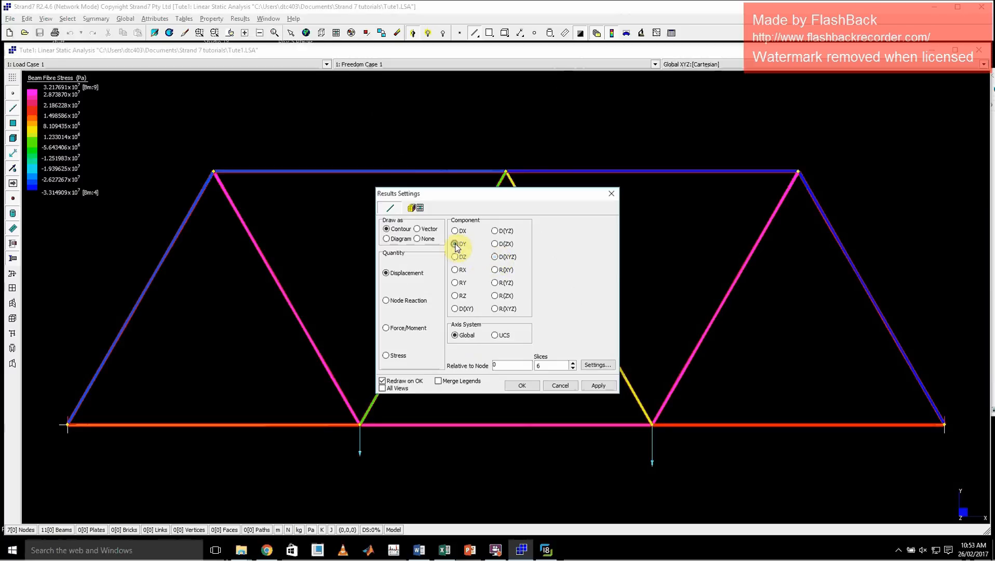
left_click(597, 386)
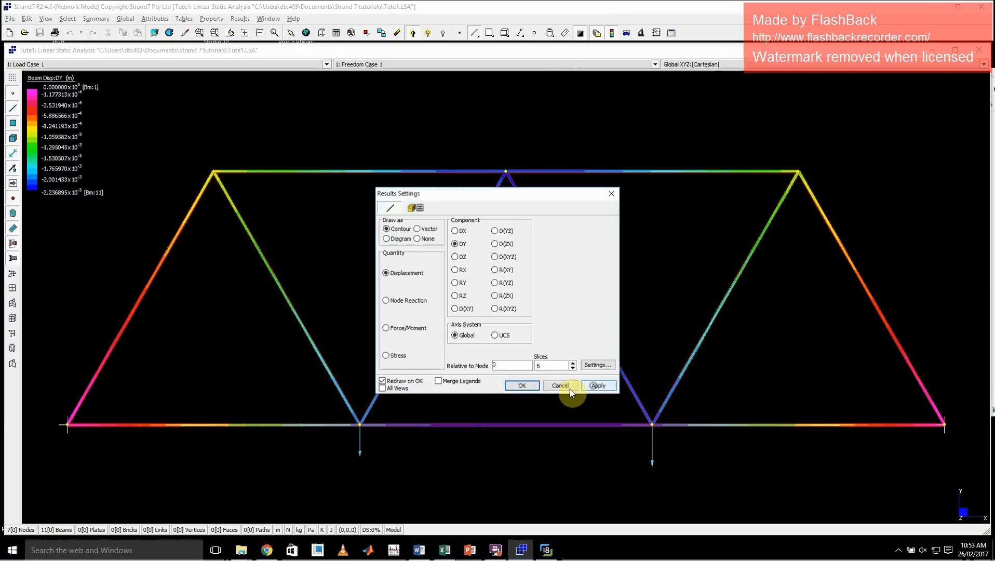
left_click(525, 385)
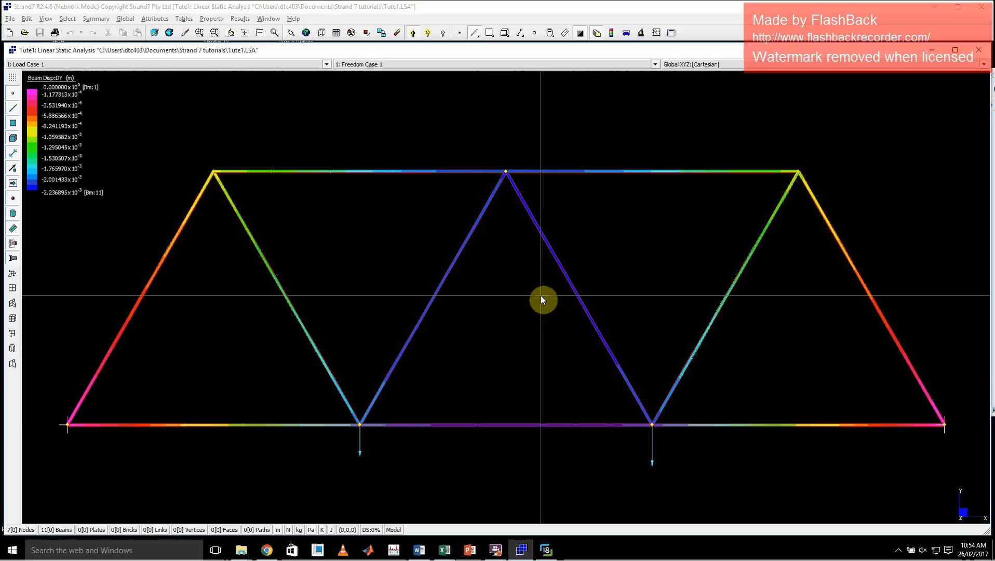
Set the displacement scale to 5% on the percent scale and redraw the deformed truss.
left_click(626, 33)
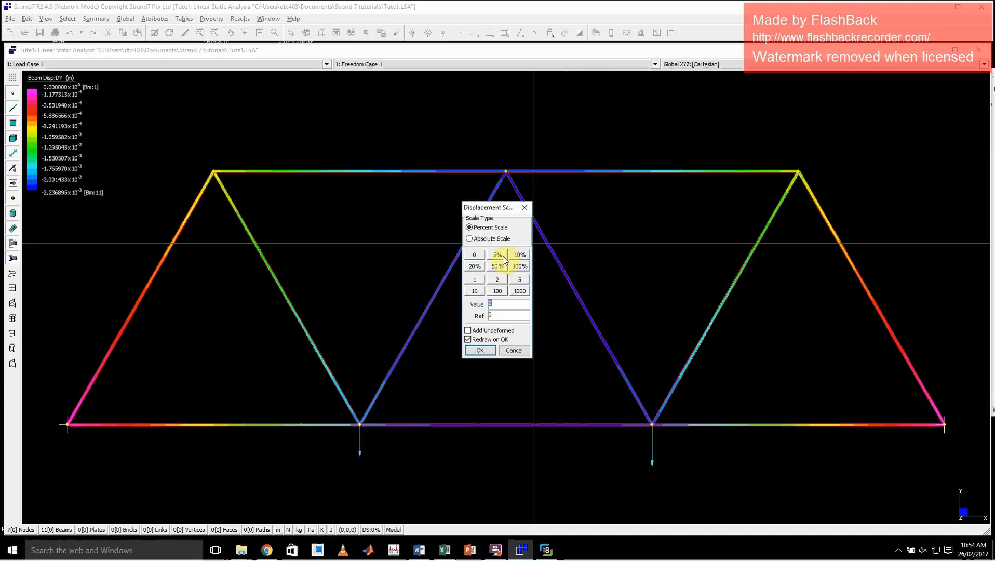
left_click(502, 256)
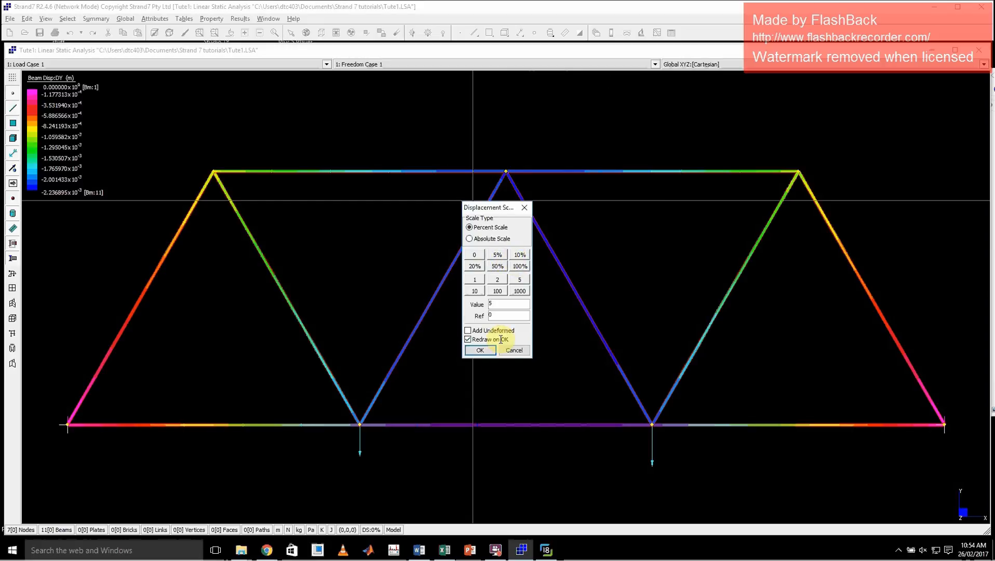
left_click(480, 351)
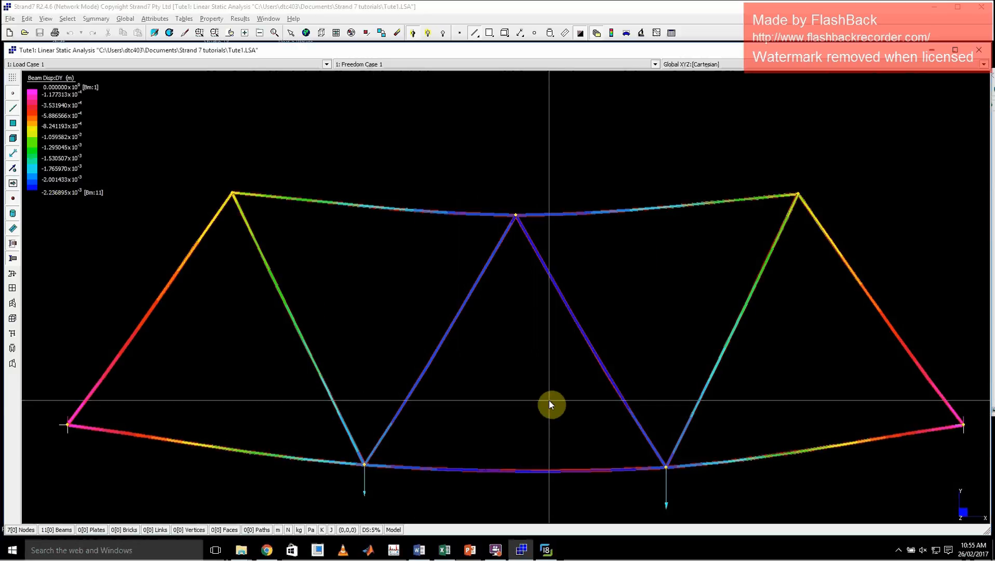
Animate the deformed truss as a single case with an increased number of frames, watch it and close the animator.
right_click(486, 126)
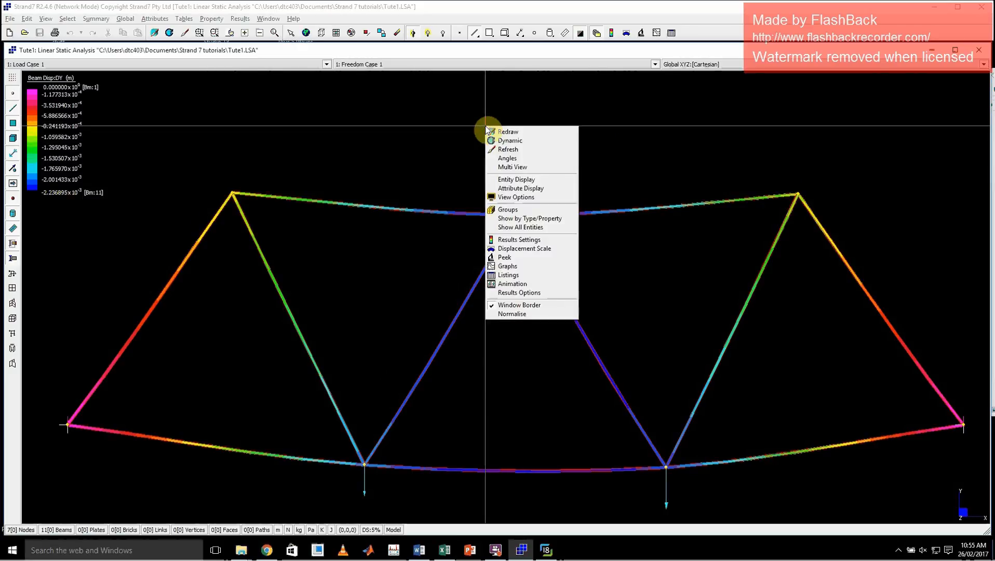
left_click(528, 285)
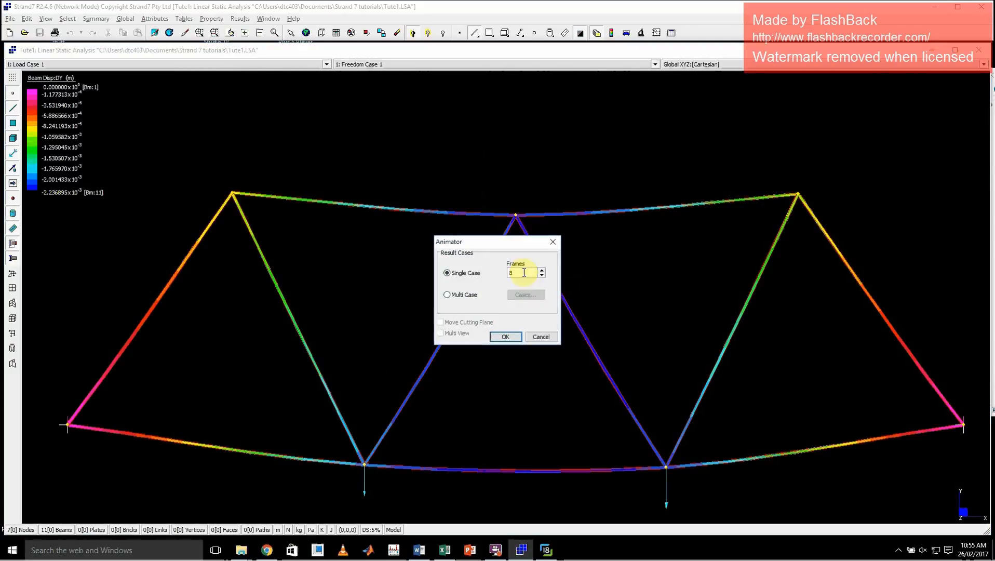
left_click(542, 271)
left_click(542, 271)
left_click(541, 271)
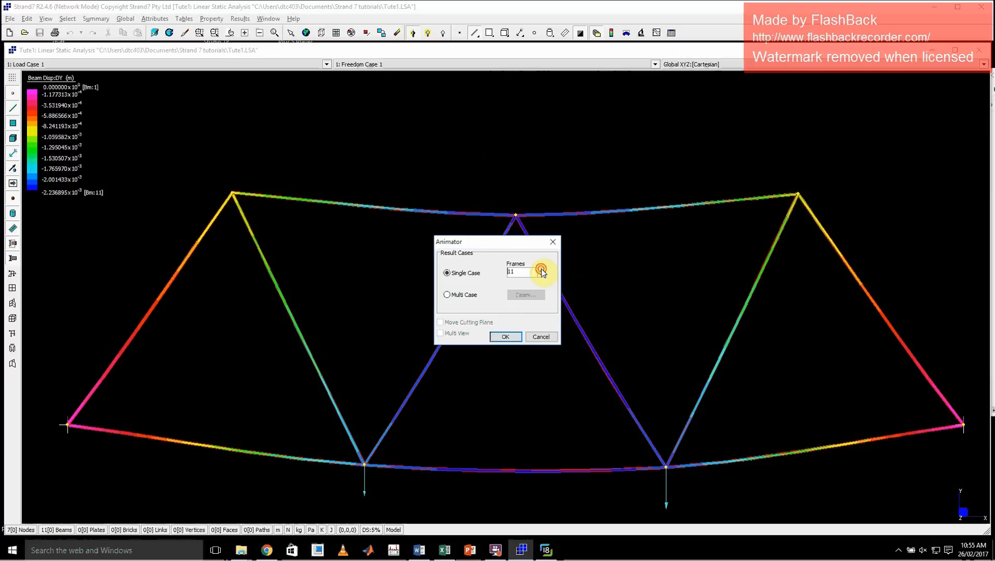
left_click(505, 337)
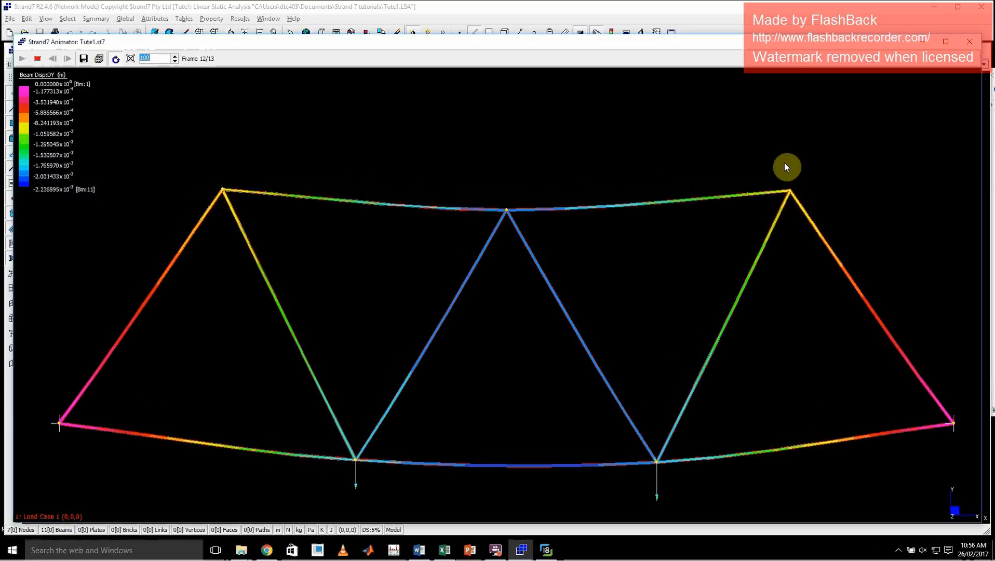
left_click(969, 41)
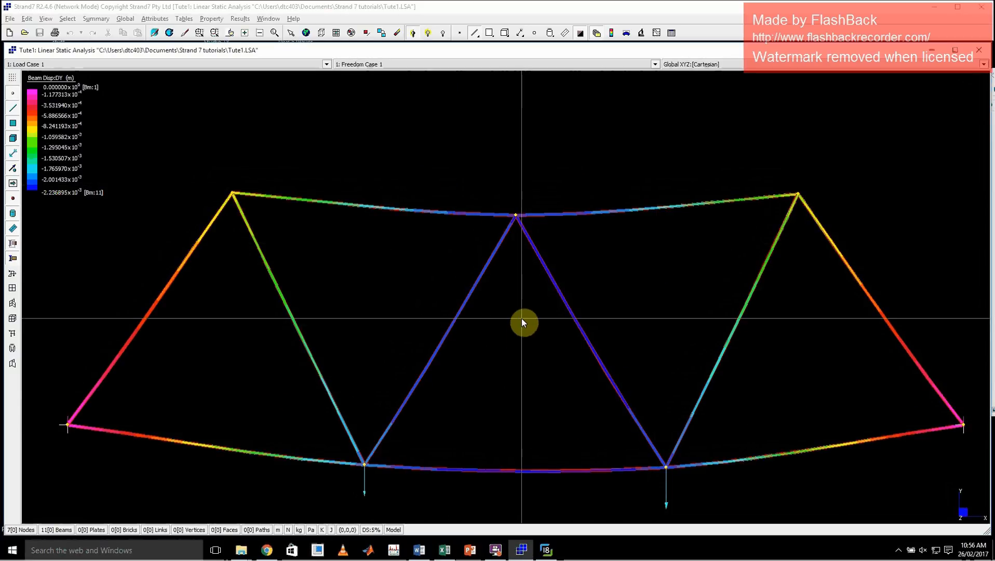
Close the results and change the element type of Beam Property 1 to Truss.
left_click(598, 33)
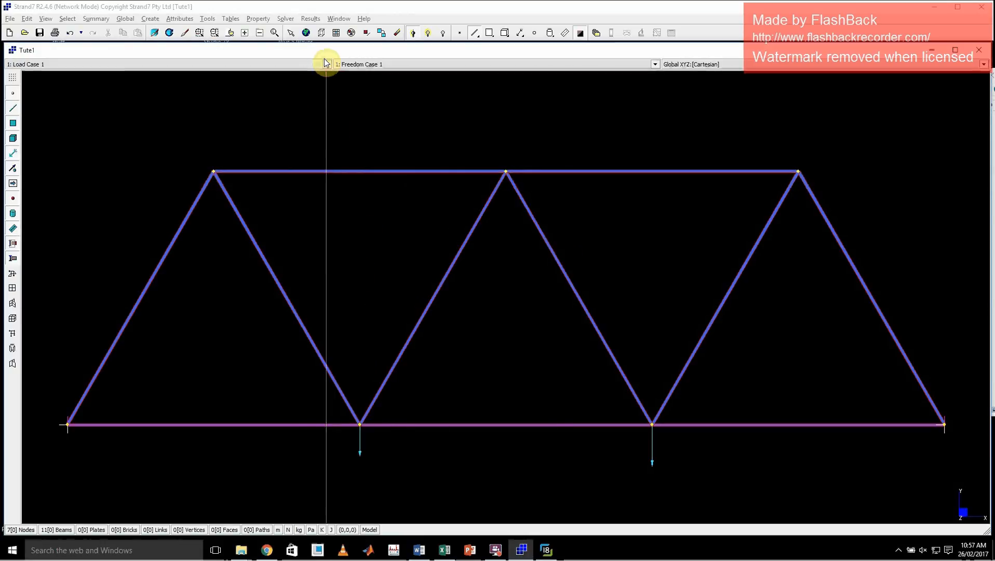
left_click(258, 19)
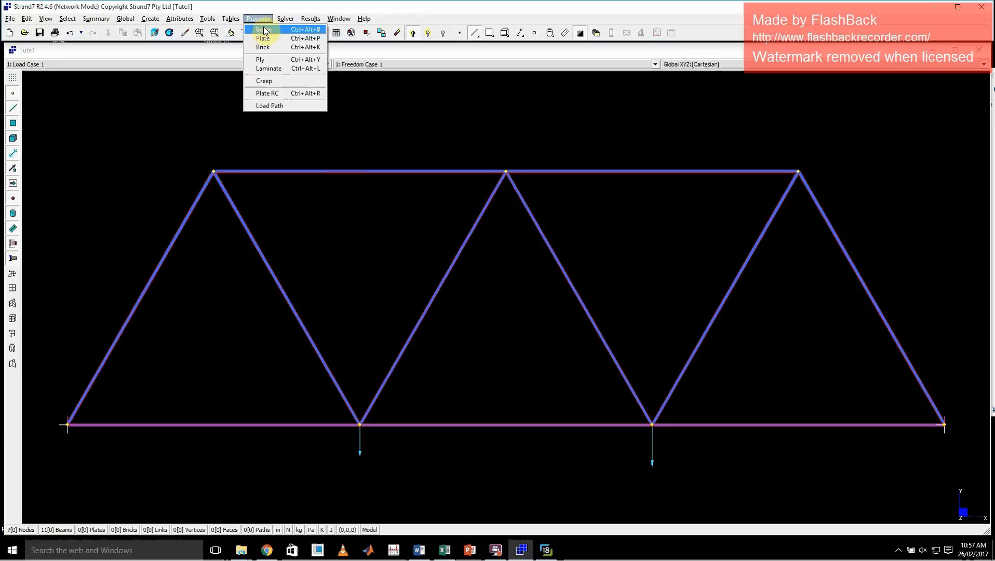
left_click(261, 28)
left_click(405, 269)
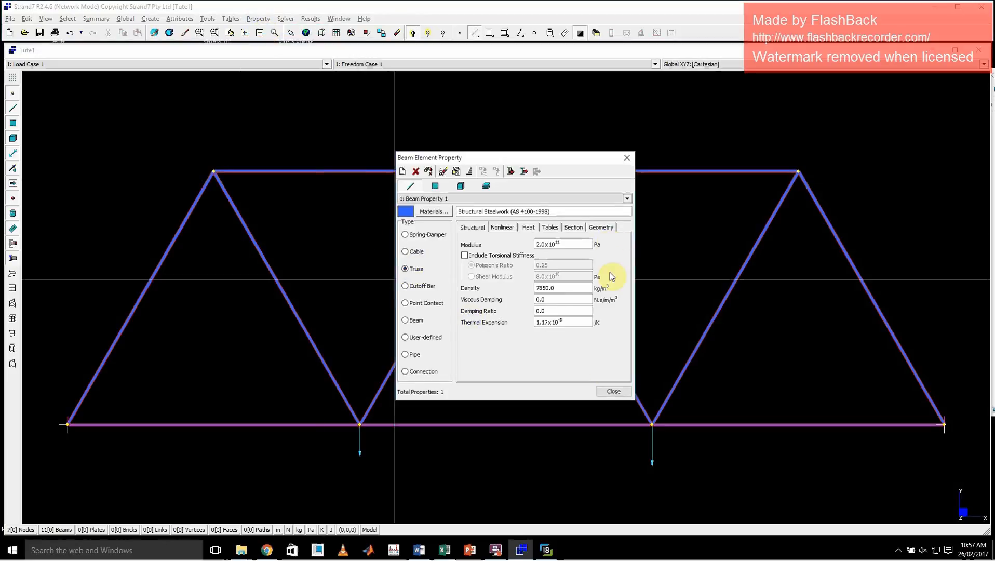
left_click(613, 391)
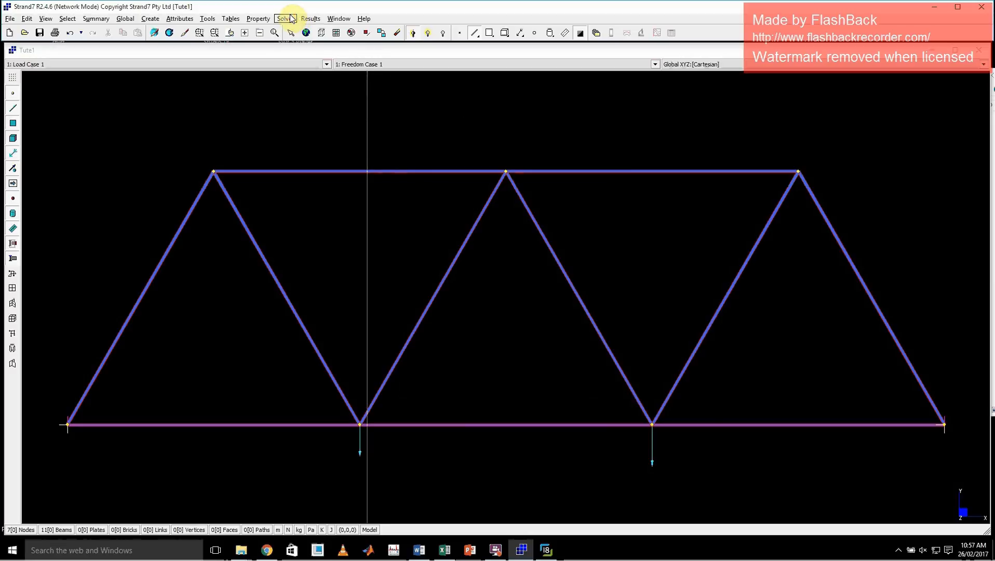
Solve the linear static analysis with the truss elements, check the notes, warnings and errors in the log and close it.
left_click(285, 19)
left_click(302, 31)
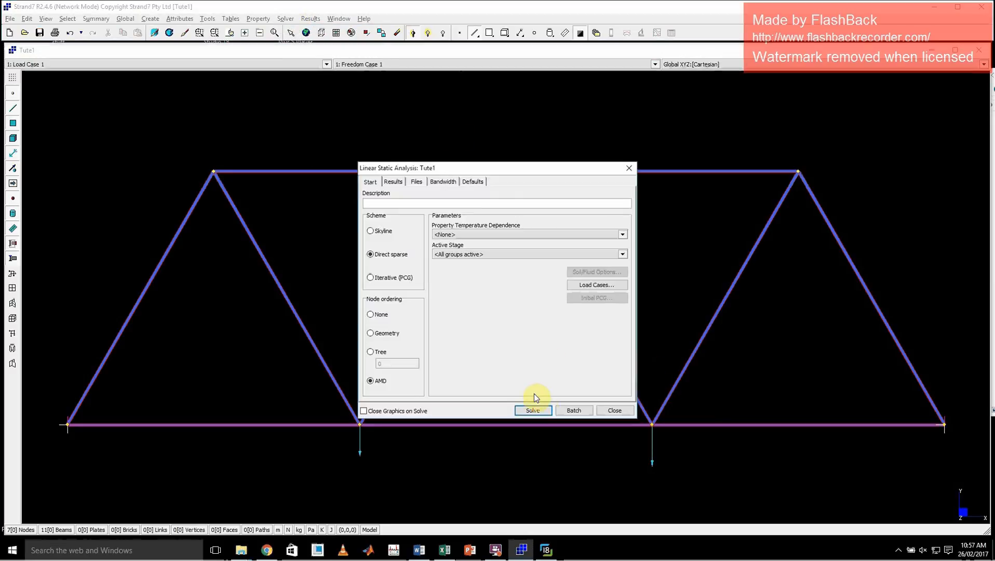
left_click(533, 410)
left_click(480, 311)
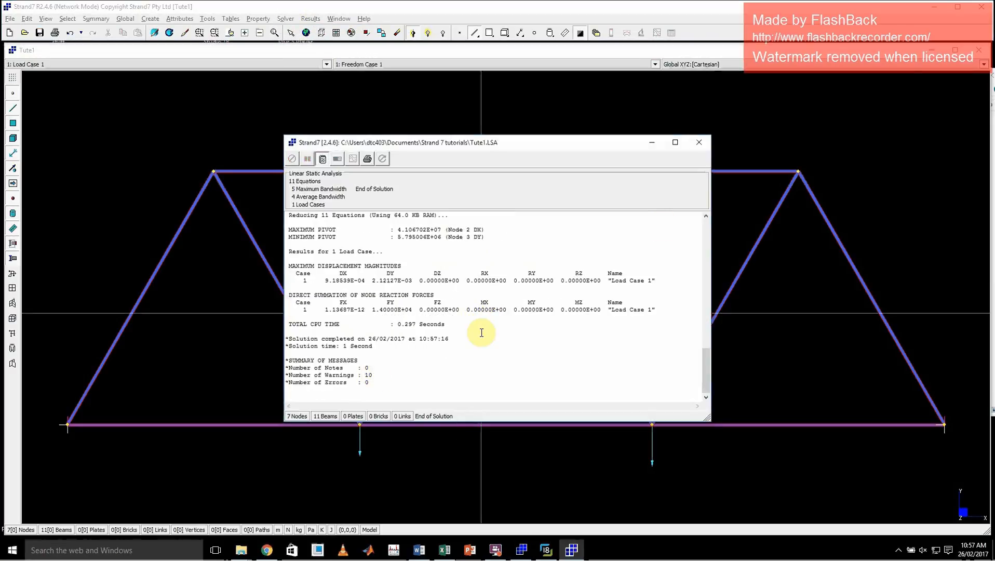
left_click_drag(373, 375, 286, 372)
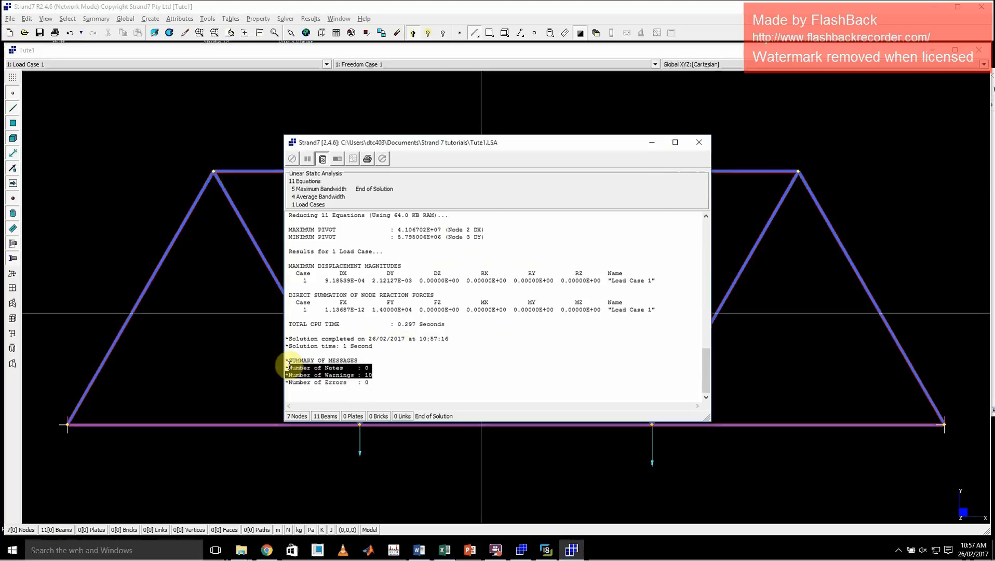
left_click_drag(372, 382, 289, 383)
left_click(699, 142)
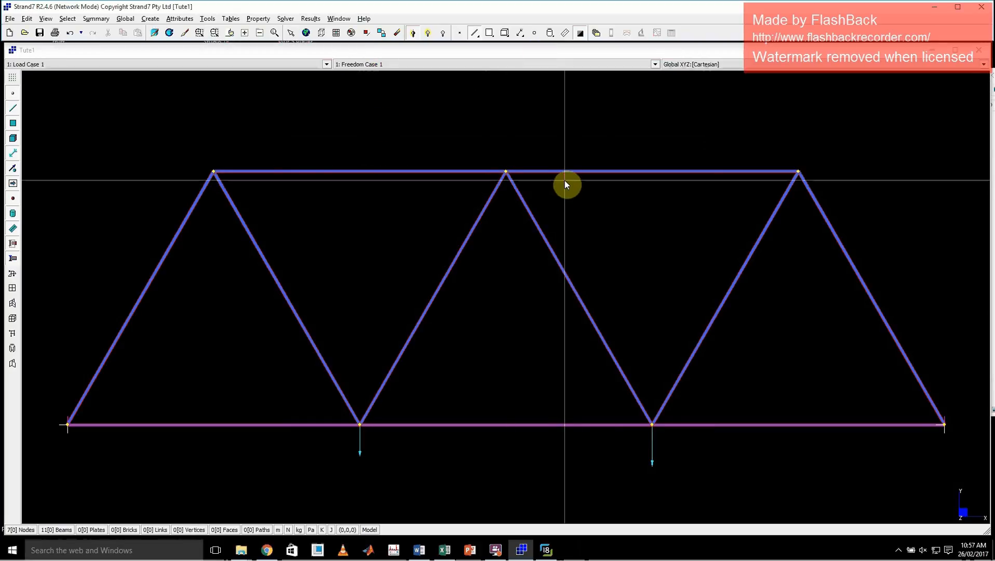
Review the type, geometry and structural values of Beam Property 1 and check the list of defined beam properties.
left_click(258, 19)
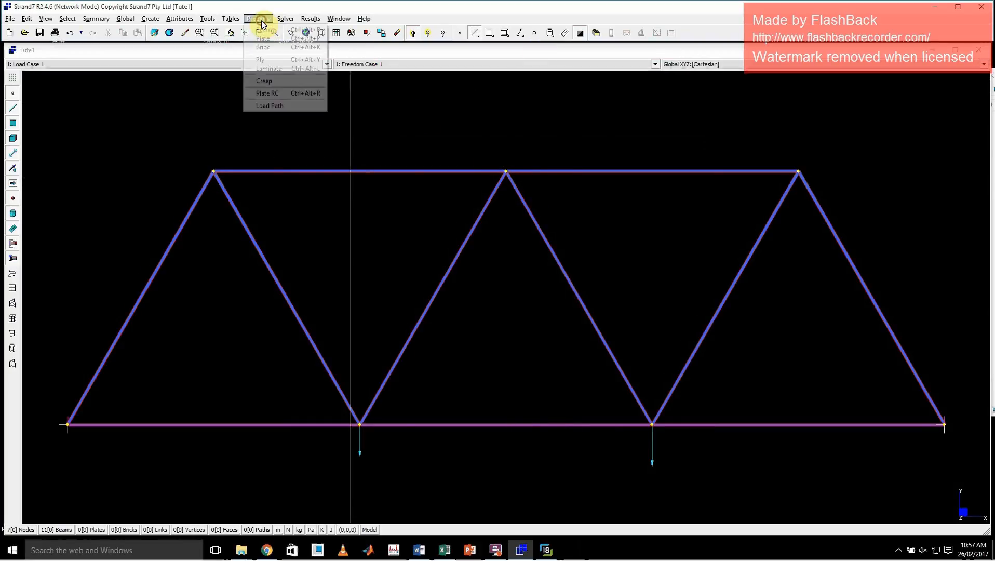
left_click(261, 31)
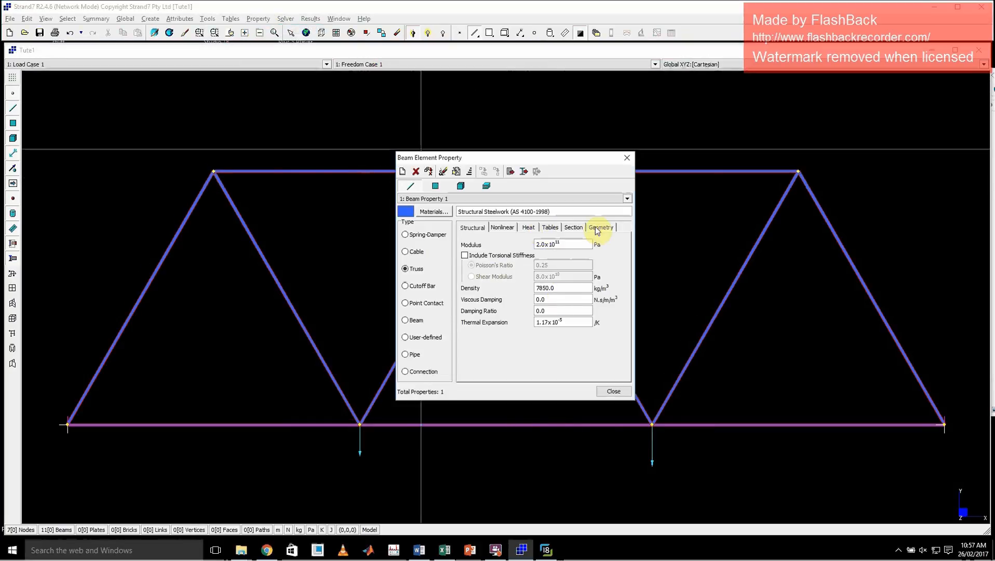
left_click(597, 229)
left_click(471, 229)
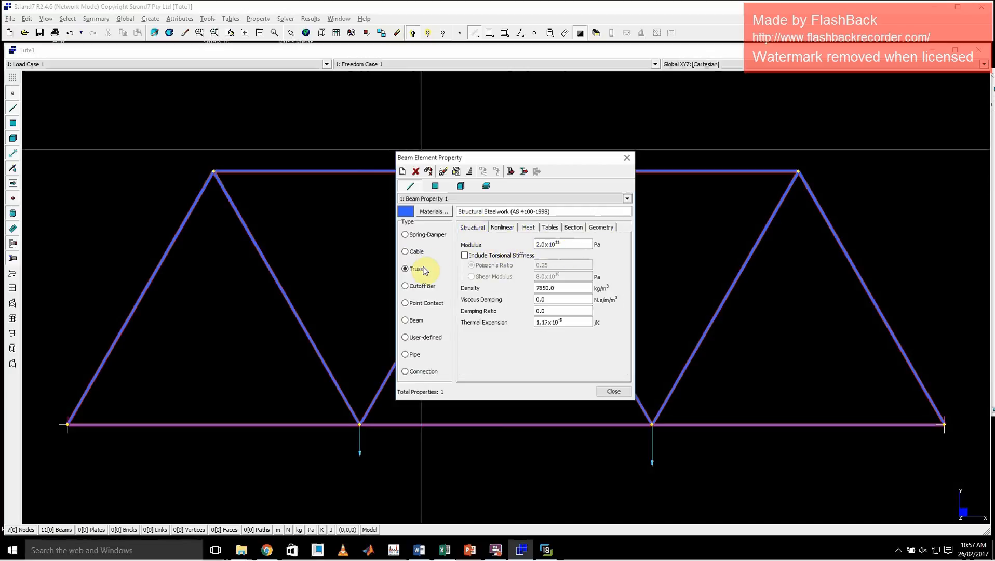
left_click(628, 198)
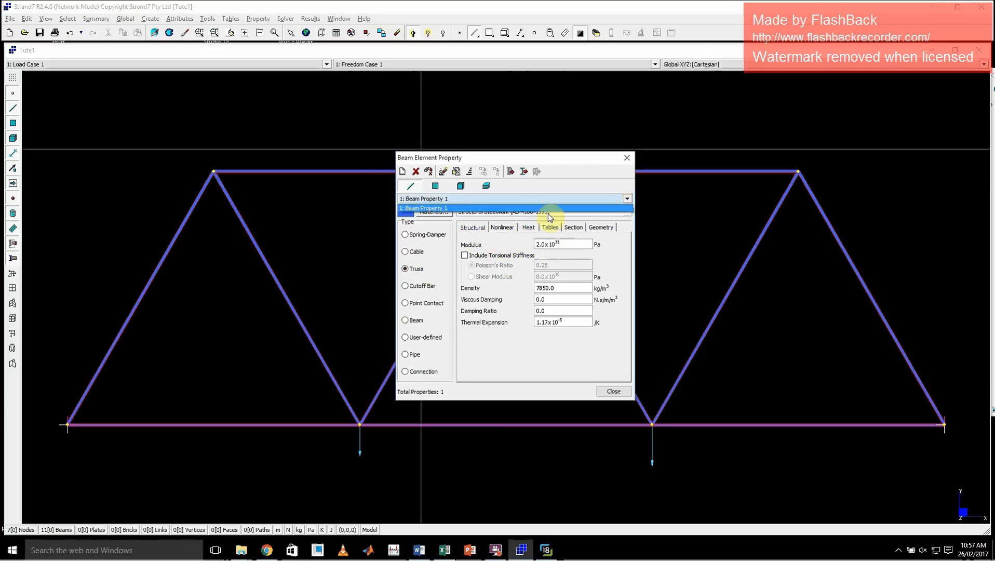
left_click(627, 158)
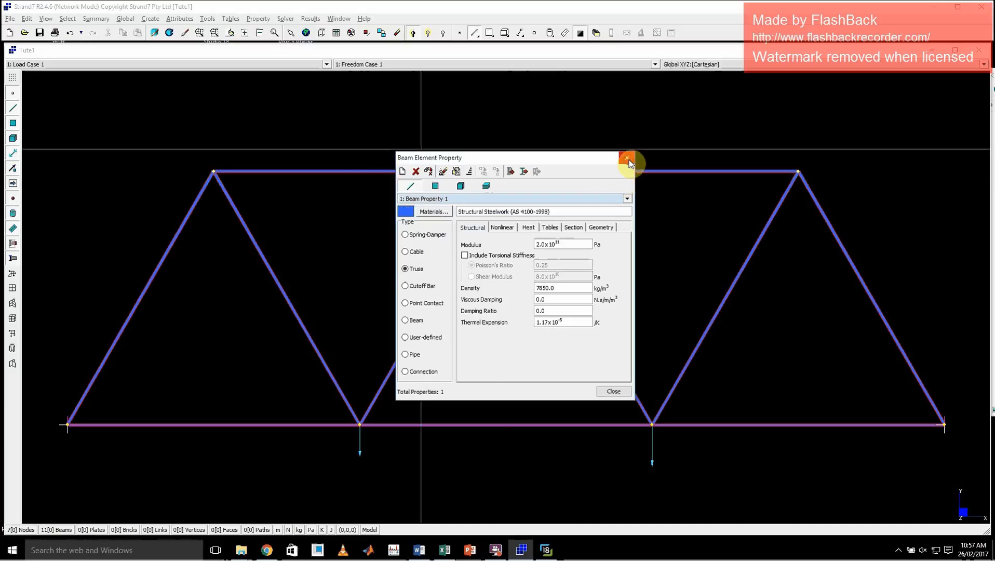
left_click(627, 157)
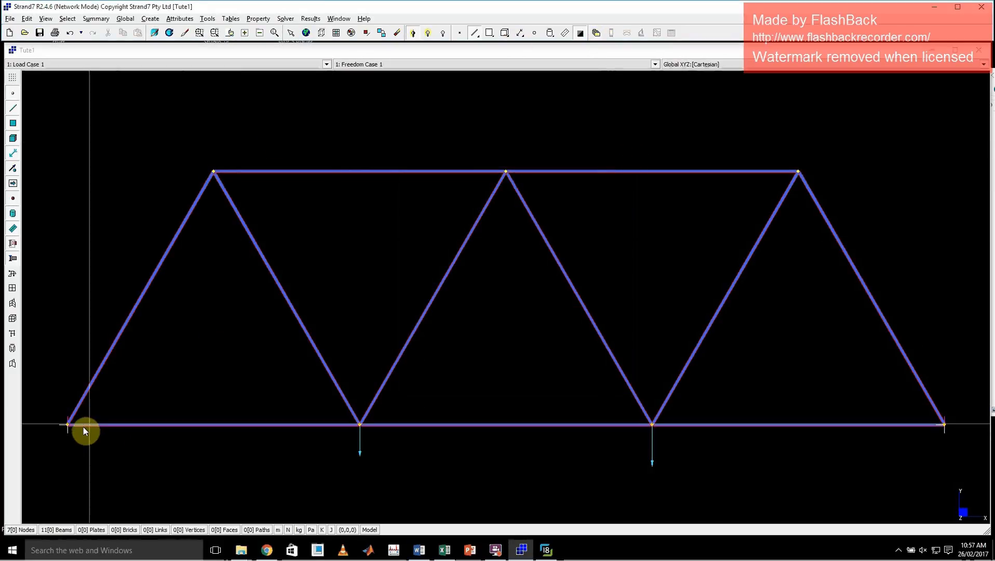
Run the linear static analysis again, examine the solver log's warnings, displacements and reactions, and close the log.
left_click(285, 18)
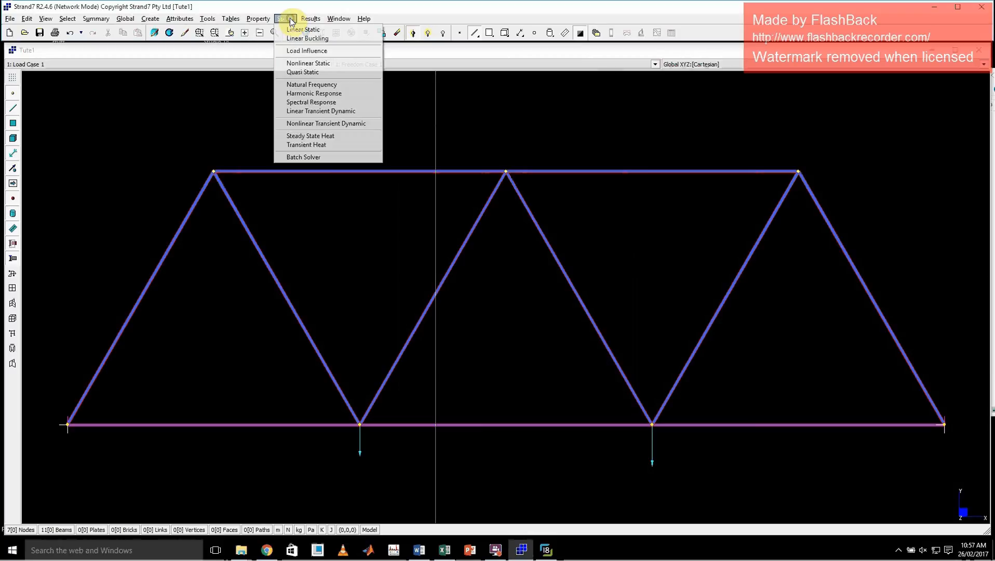
left_click(298, 30)
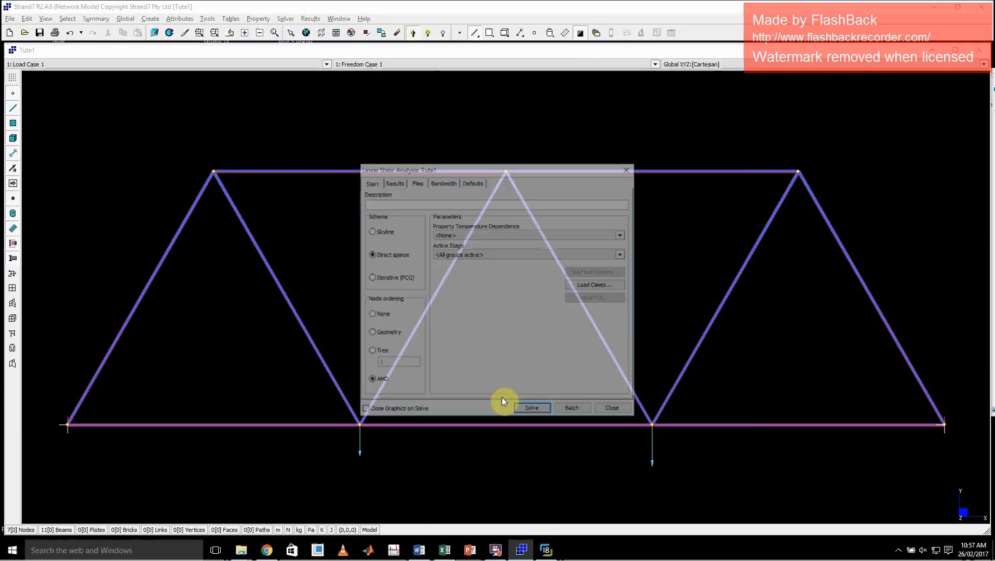
left_click(526, 409)
left_click(476, 313)
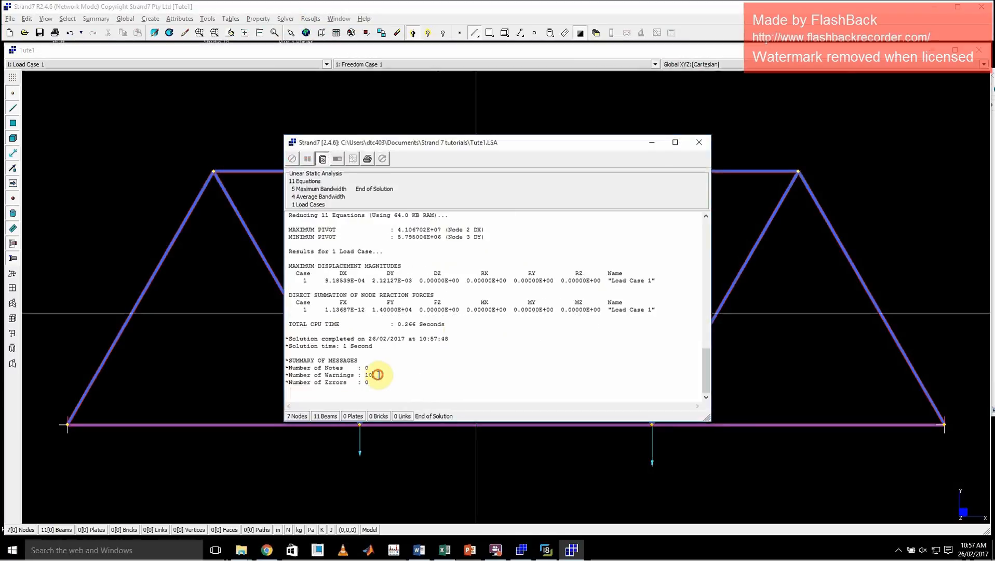
left_click(289, 374)
scroll(418, 356, "up", 2)
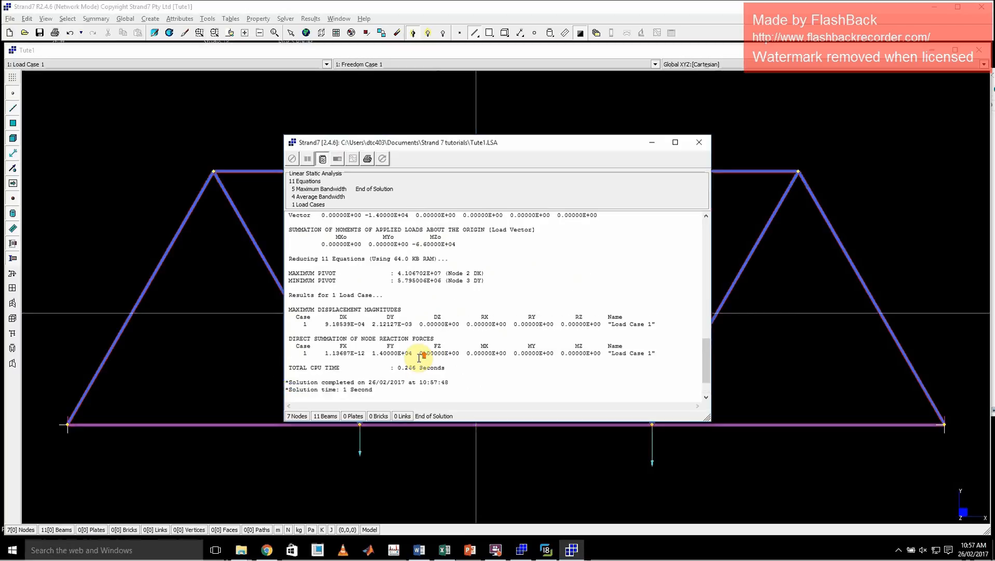
scroll(415, 355, "down", 2)
left_click(371, 384)
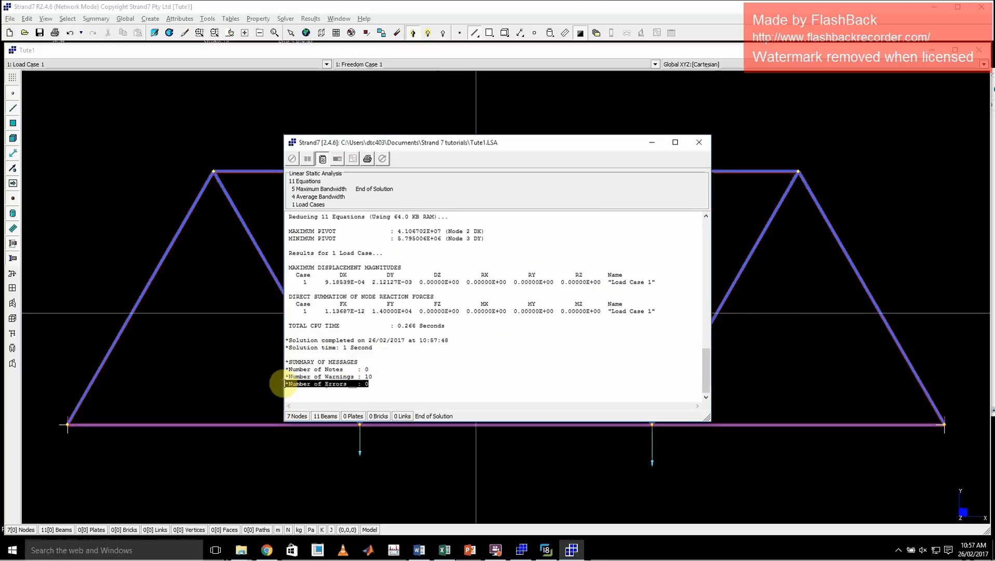
left_click(700, 143)
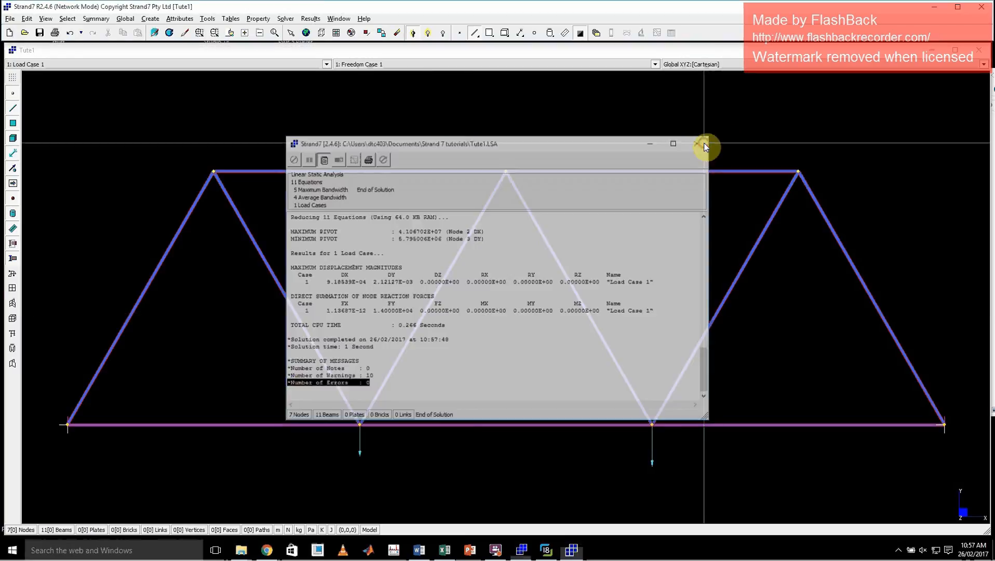
Open the new Tute1 linear static result file to display the truss-element displacements.
left_click(596, 32)
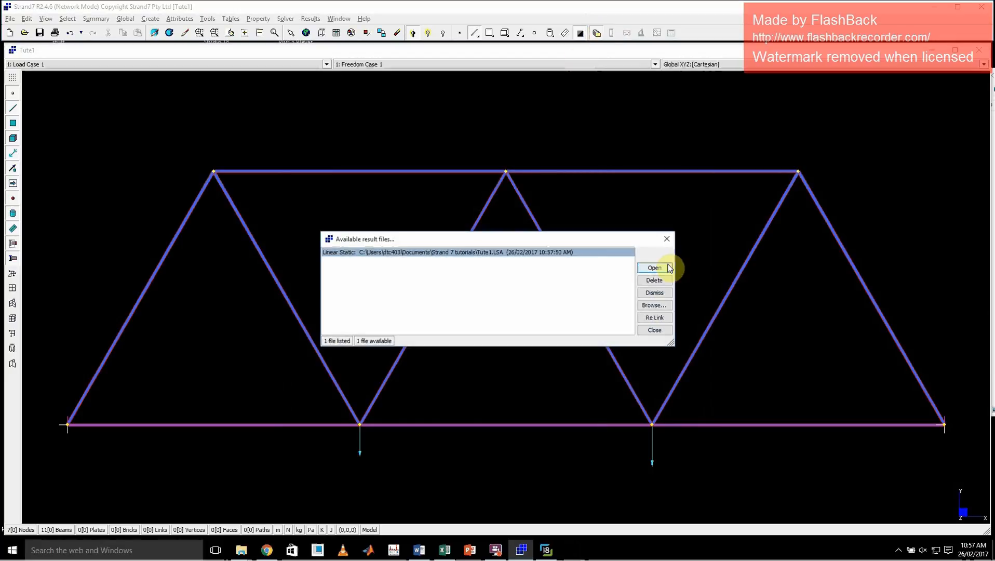
left_click(651, 267)
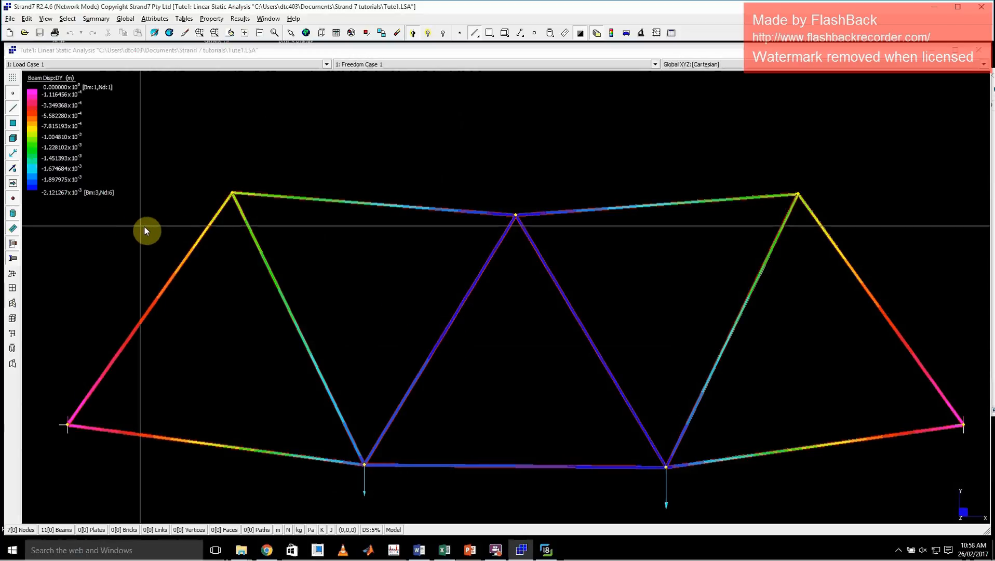
Show the truss members' stress as a Total Fibre contour and recheck the beam results settings.
right_click(385, 139)
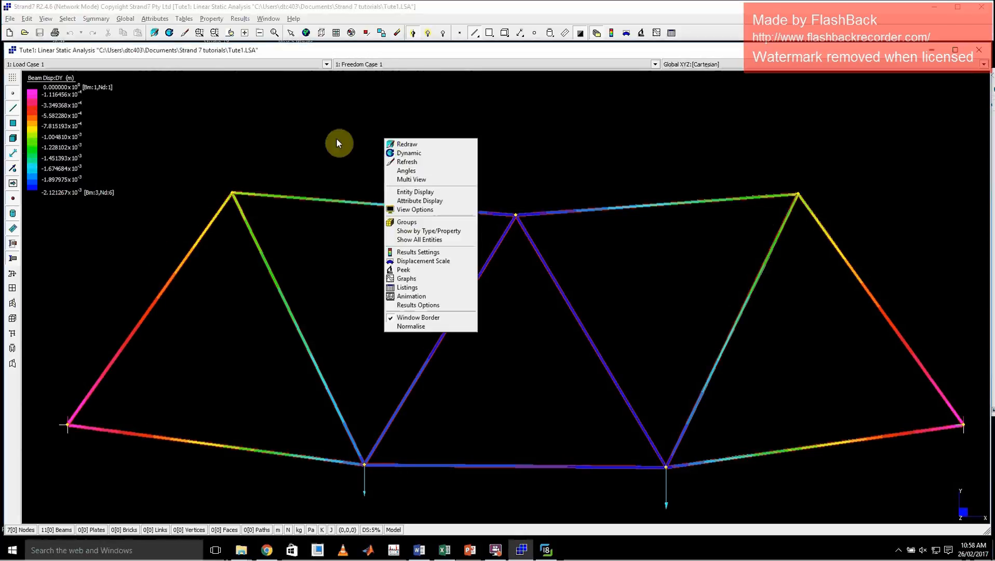
left_click(435, 252)
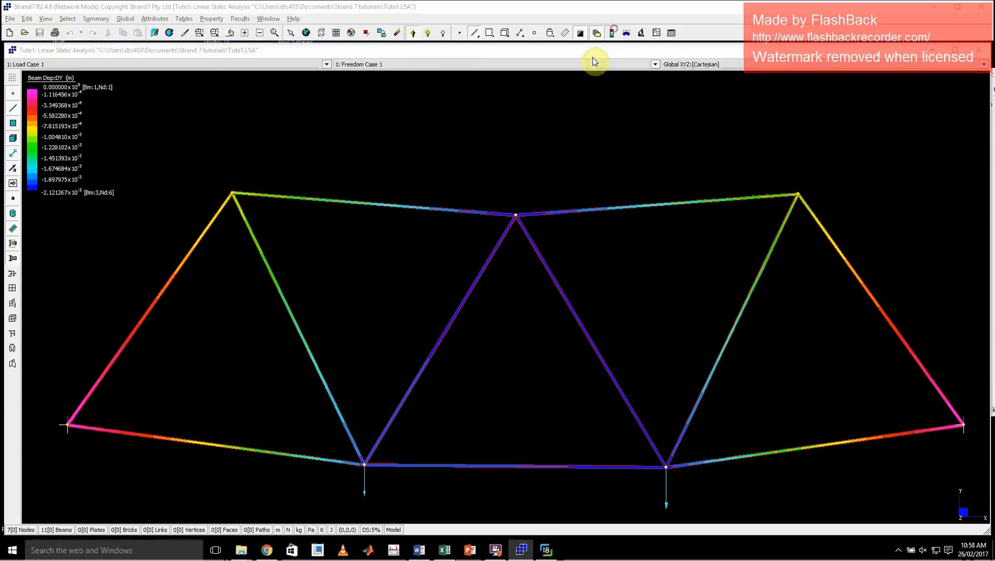
left_click(398, 355)
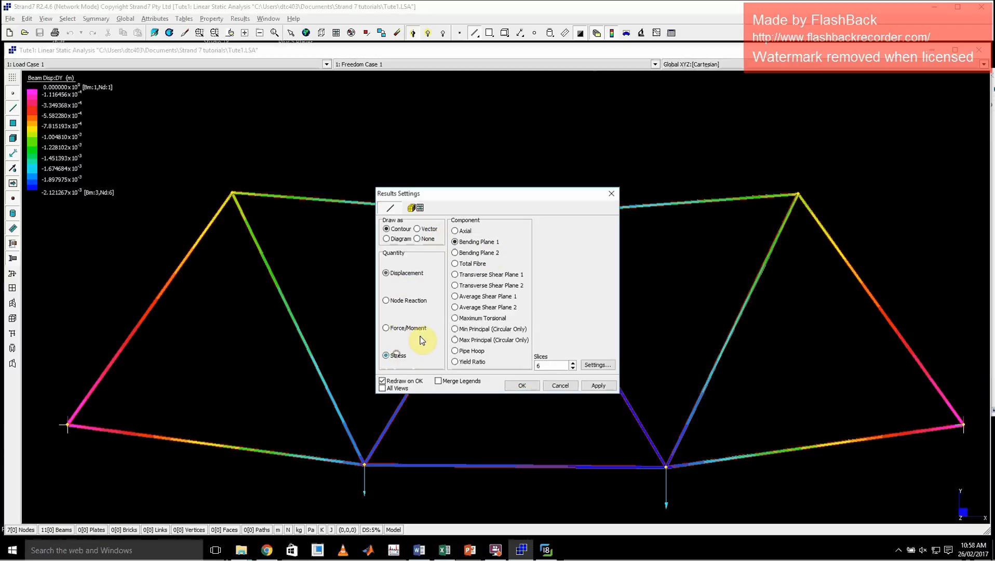
left_click(597, 386)
left_click(522, 385)
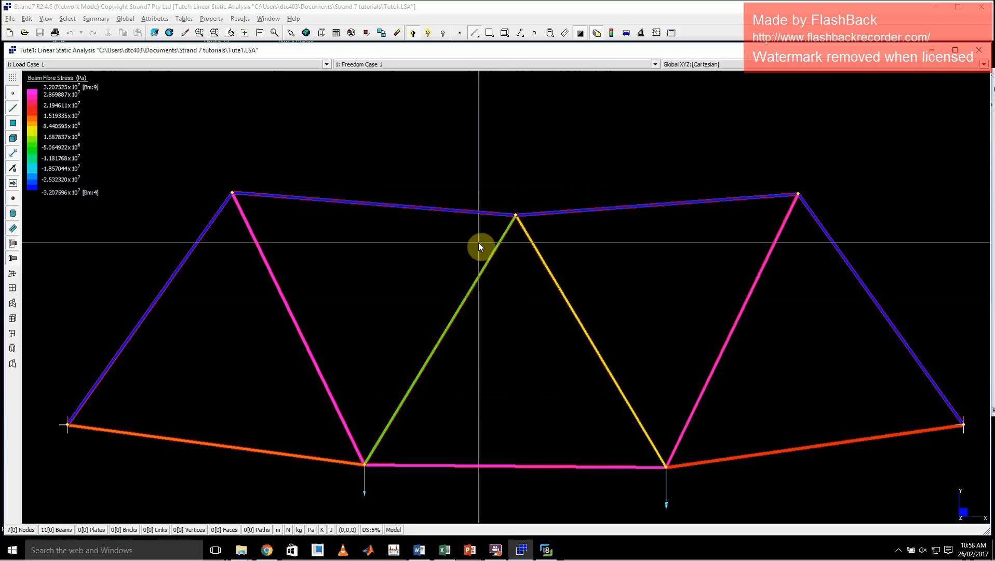
left_click(610, 34)
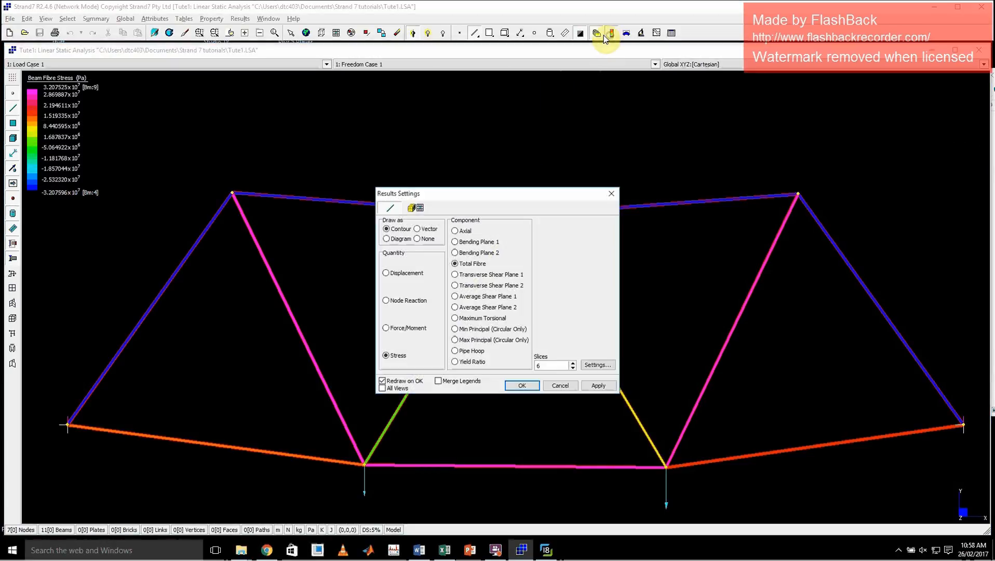
left_click(612, 195)
Close the results and delete the two inner diagonal members that meet at the middle top node.
left_click(597, 34)
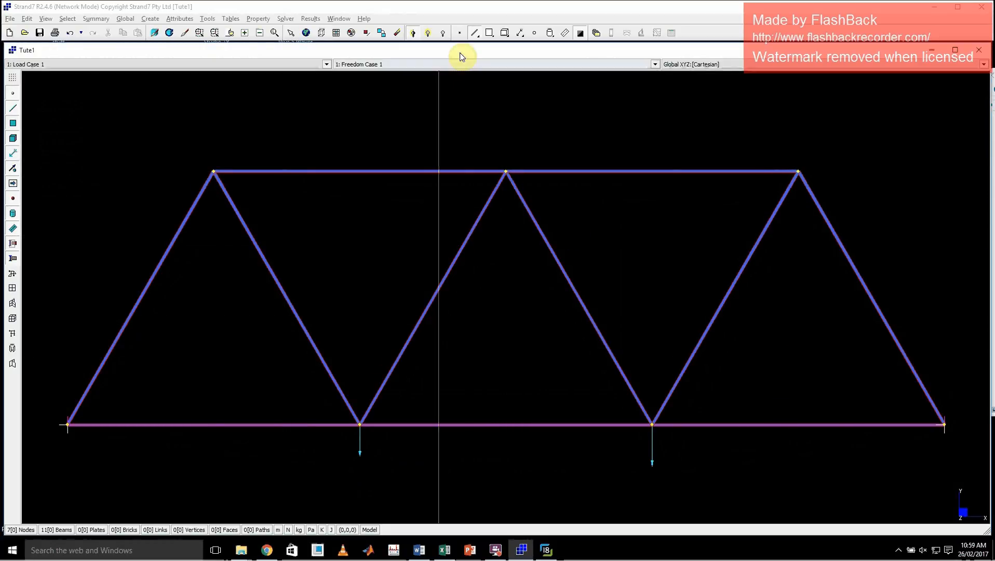
left_click(290, 35)
left_click(444, 281)
left_click(568, 284)
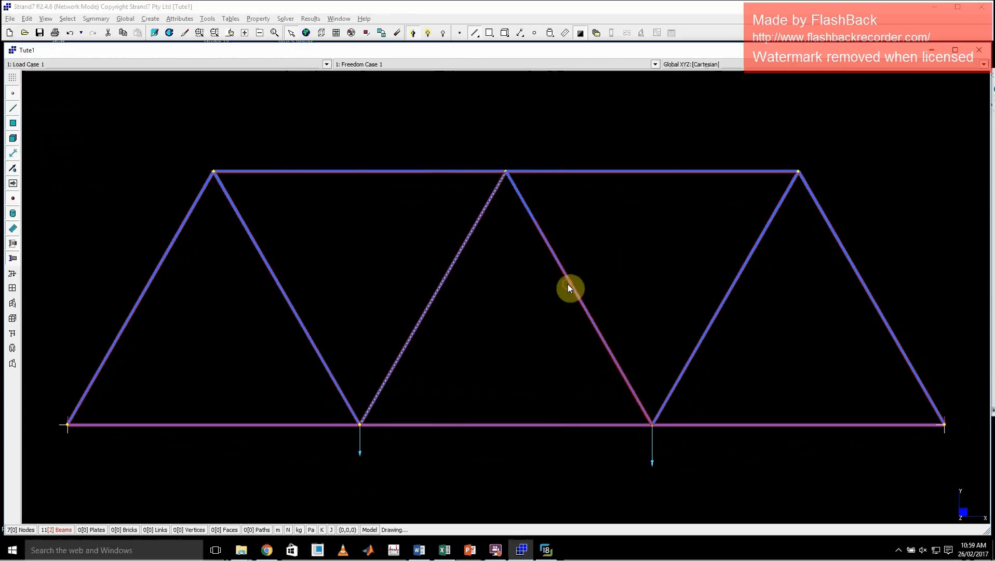
key("Delete")
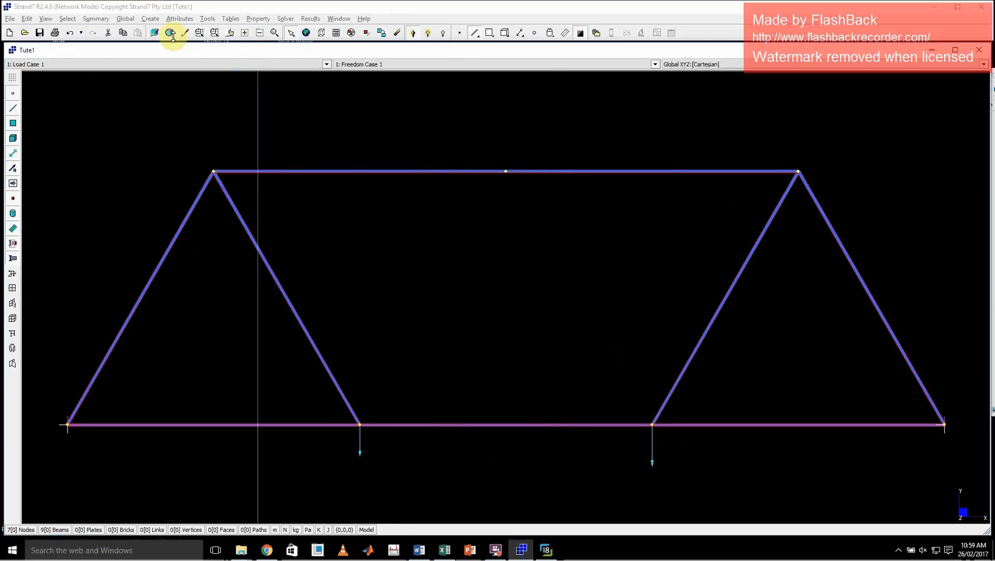
Create two Beam2 elements with property 2 from the middle top node to the two loaded bottom nodes.
left_click(150, 18)
left_click(155, 35)
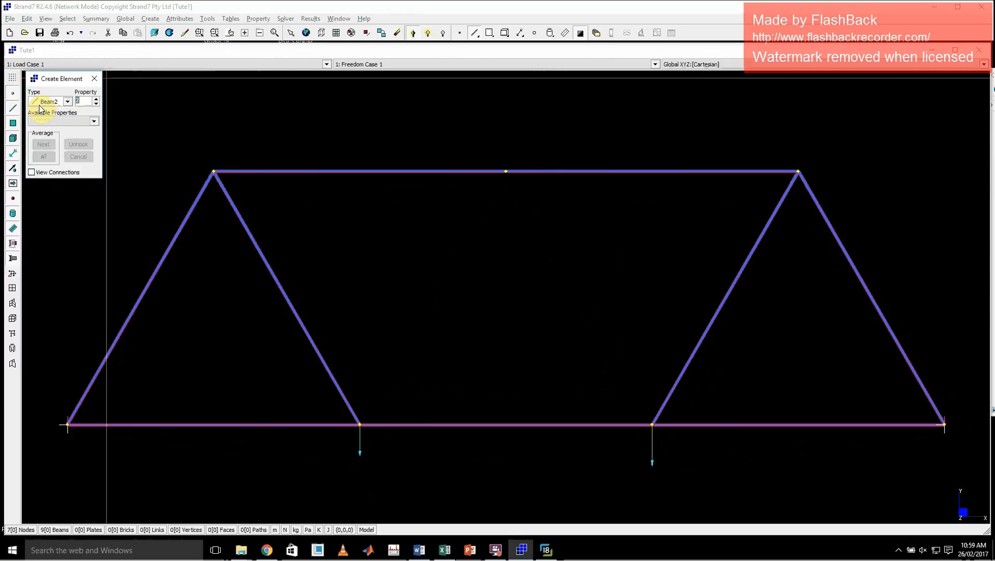
left_click(360, 424)
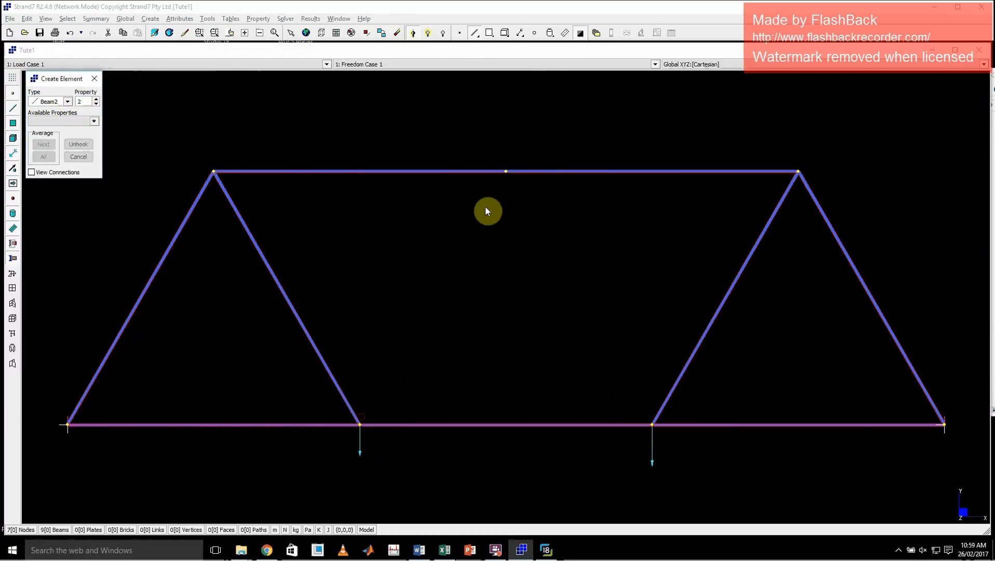
left_click(506, 172)
left_click(651, 425)
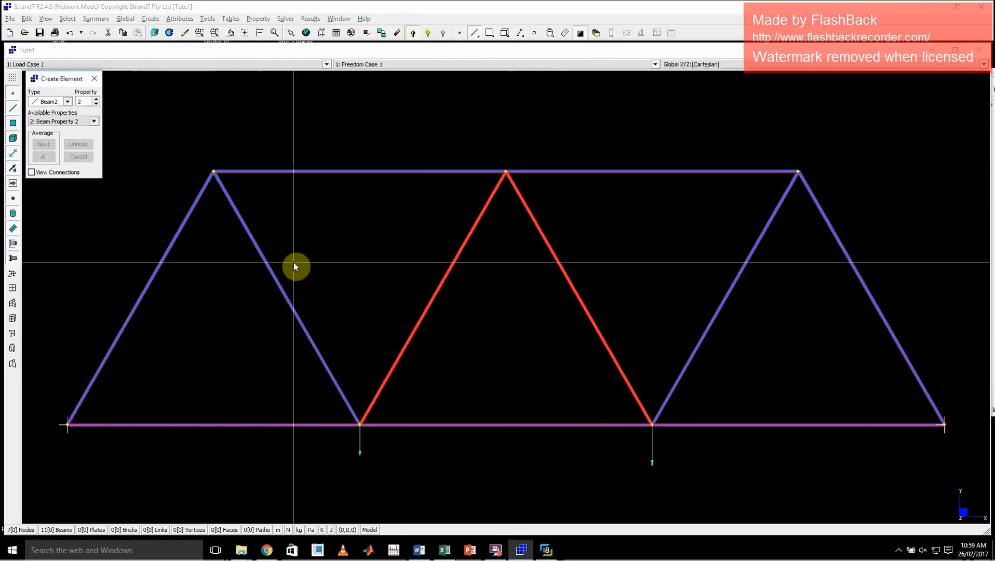
left_click(94, 80)
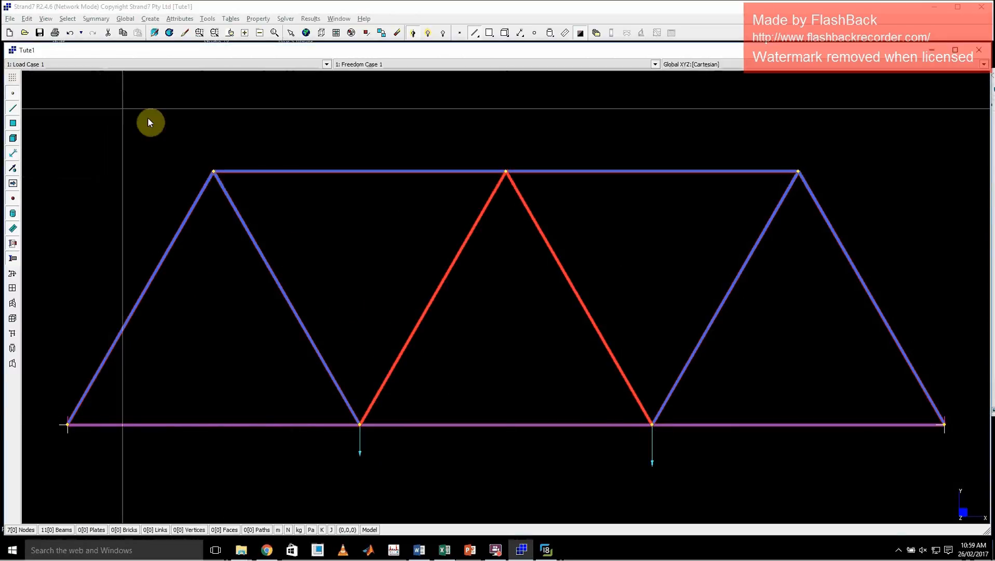
Assign the material Aluminium Alloy: 3005 - O to Beam Property 2.
left_click(258, 20)
left_click(259, 29)
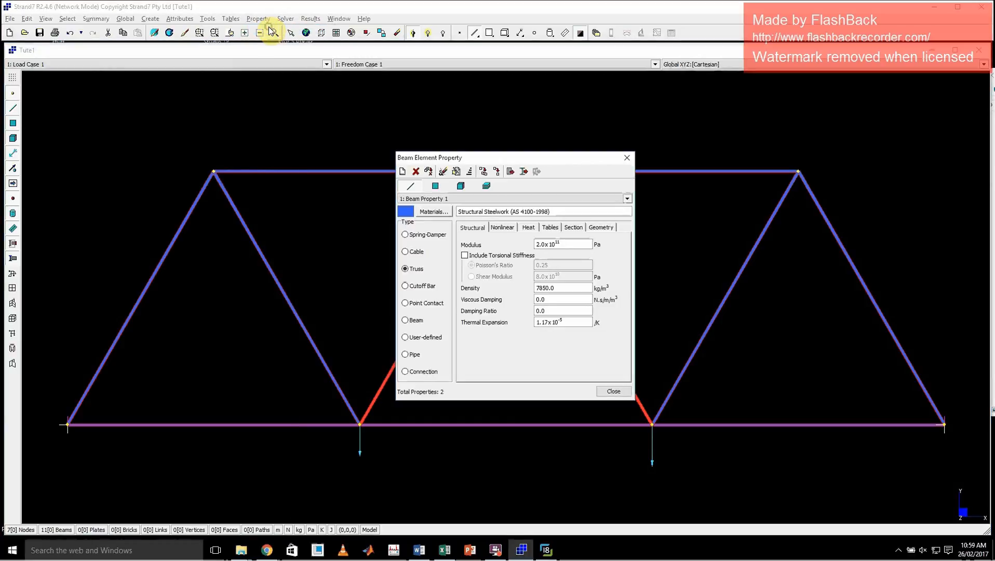
left_click(487, 200)
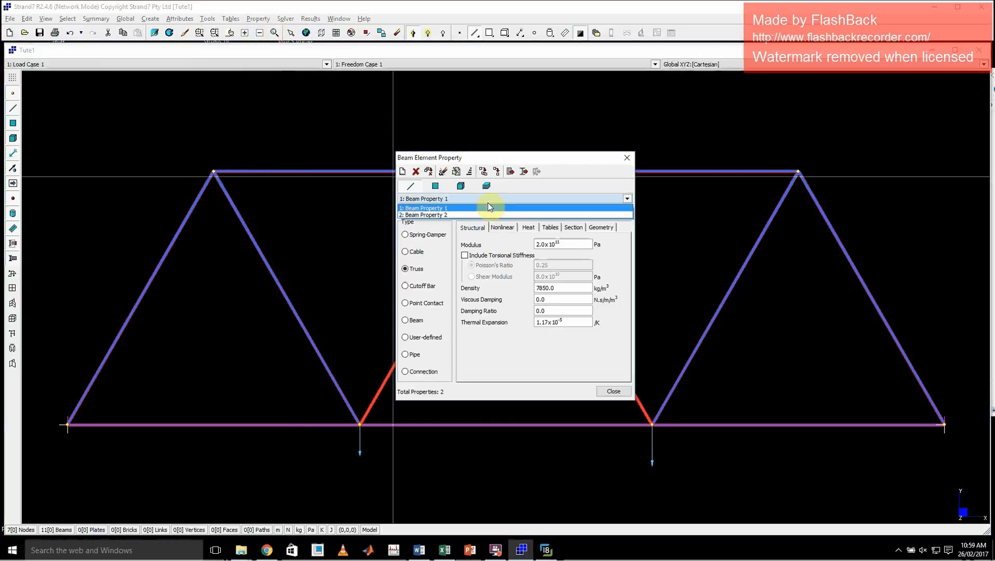
left_click(450, 216)
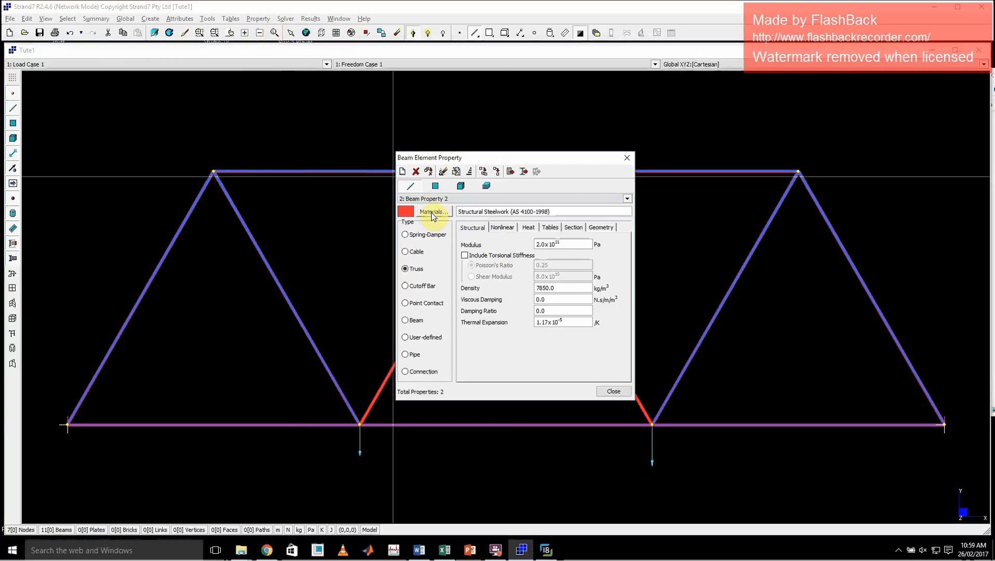
left_click(433, 211)
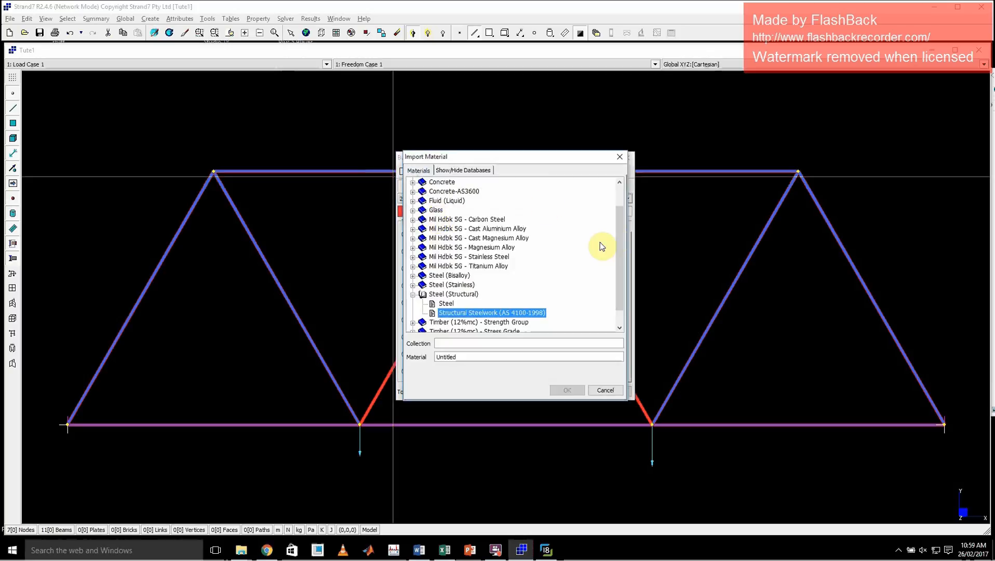
left_click_drag(619, 235, 566, 197)
double_click(451, 182)
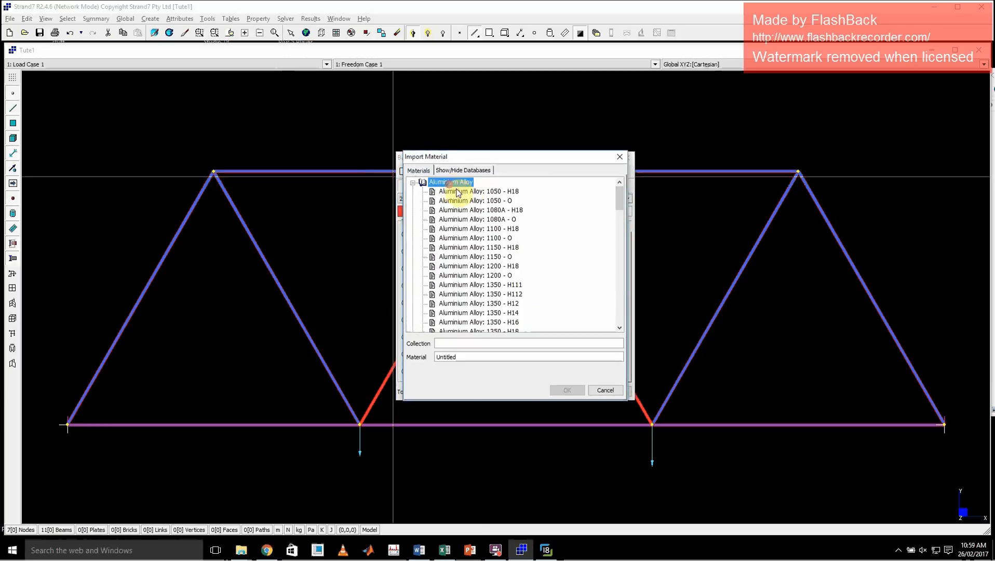
left_click(487, 295)
scroll(488, 295, "down", 12)
scroll(487, 293, "up", 5)
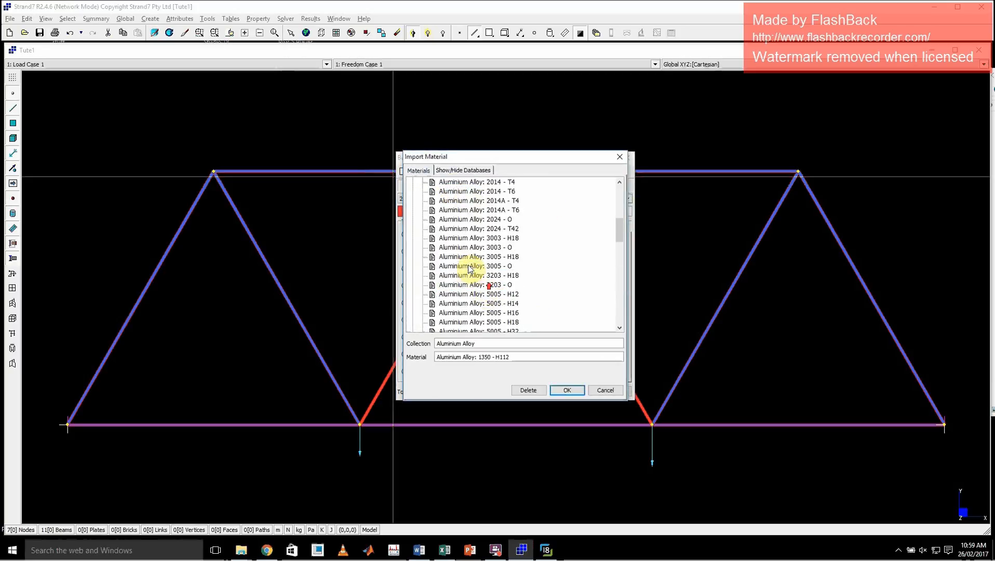
double_click(468, 266)
Change Beam Property 2's cross section to a solid rectangle with B 0.025 m and D 0.005 m.
left_click(602, 227)
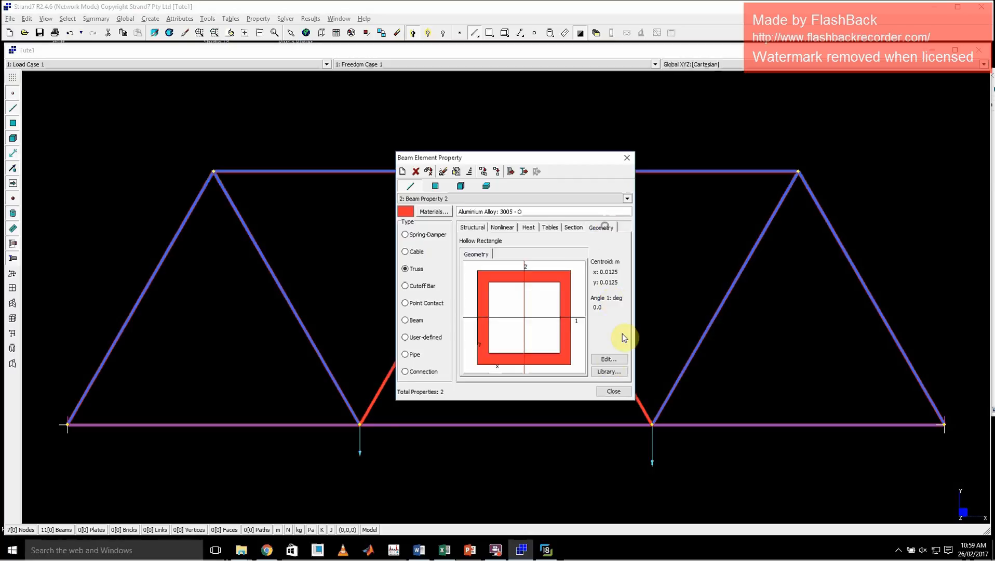
left_click(609, 360)
left_click(409, 233)
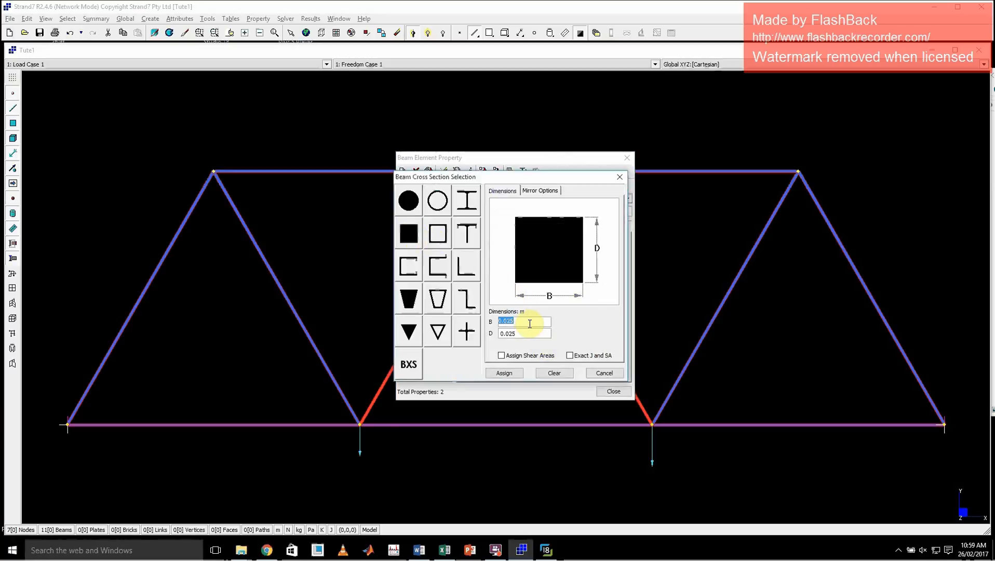
double_click(521, 332)
type("0")
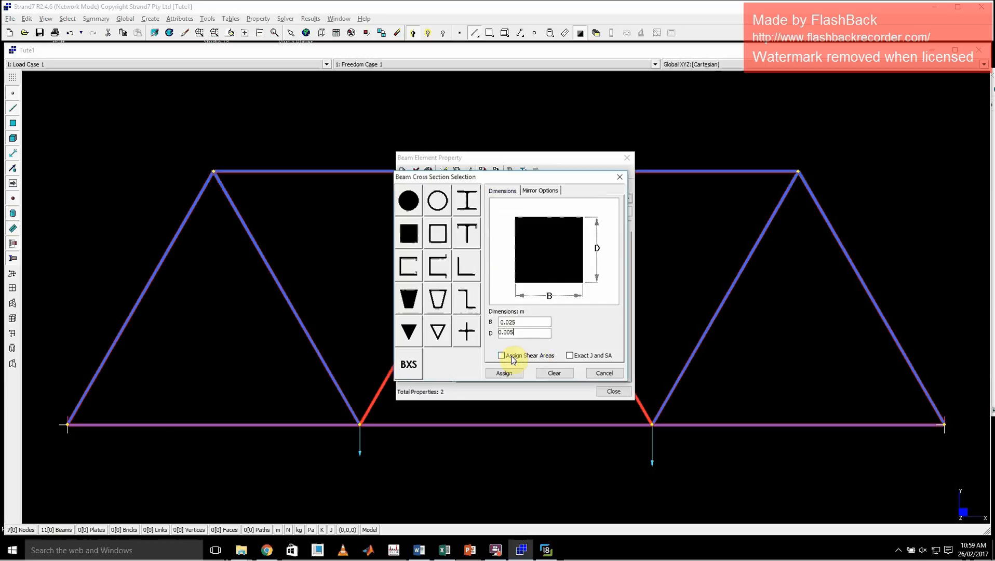
left_click(505, 373)
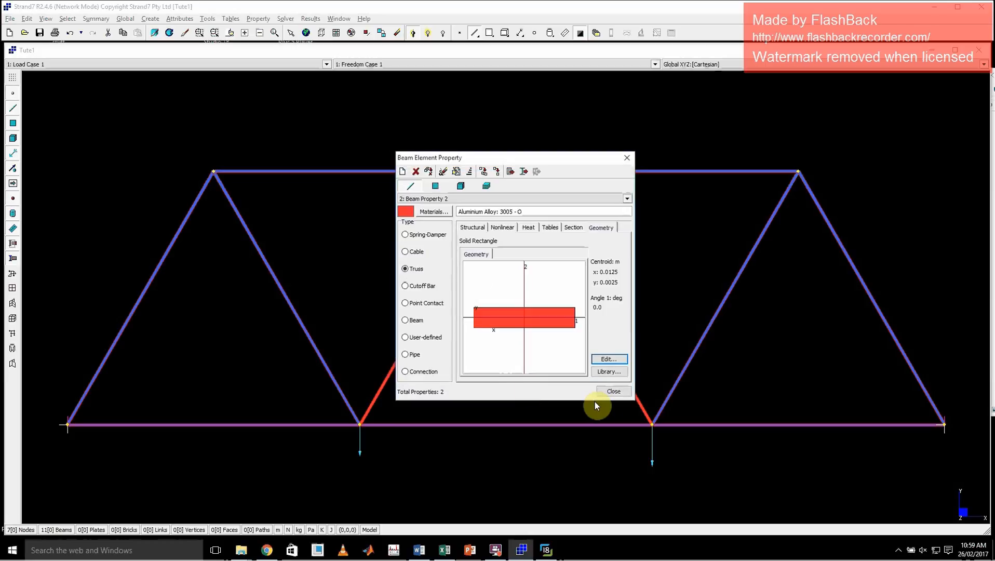
left_click(628, 157)
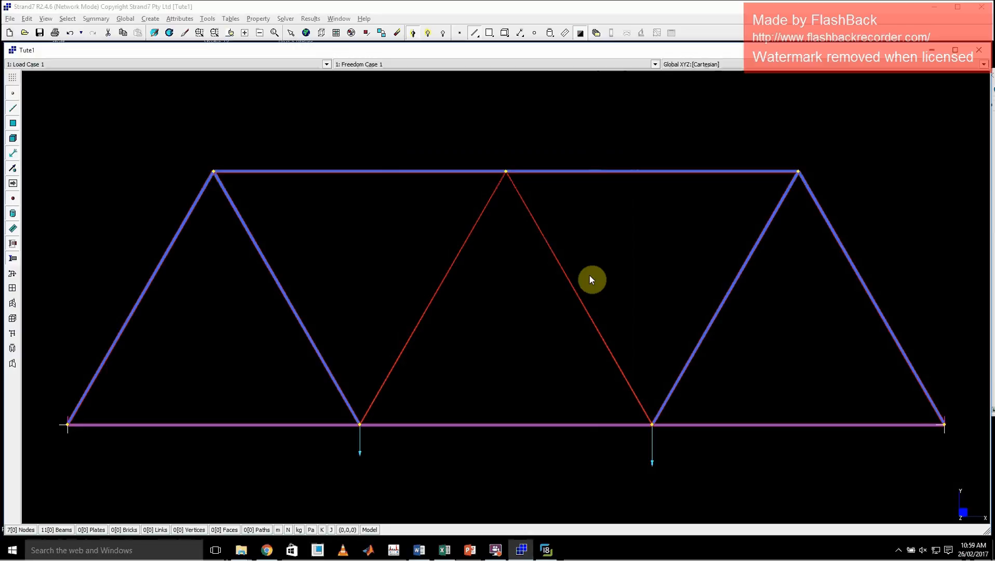
Examine the new diagonals' flat section in 3D at a loaded bottom joint and return to the front XY plane view.
middle_click(643, 407)
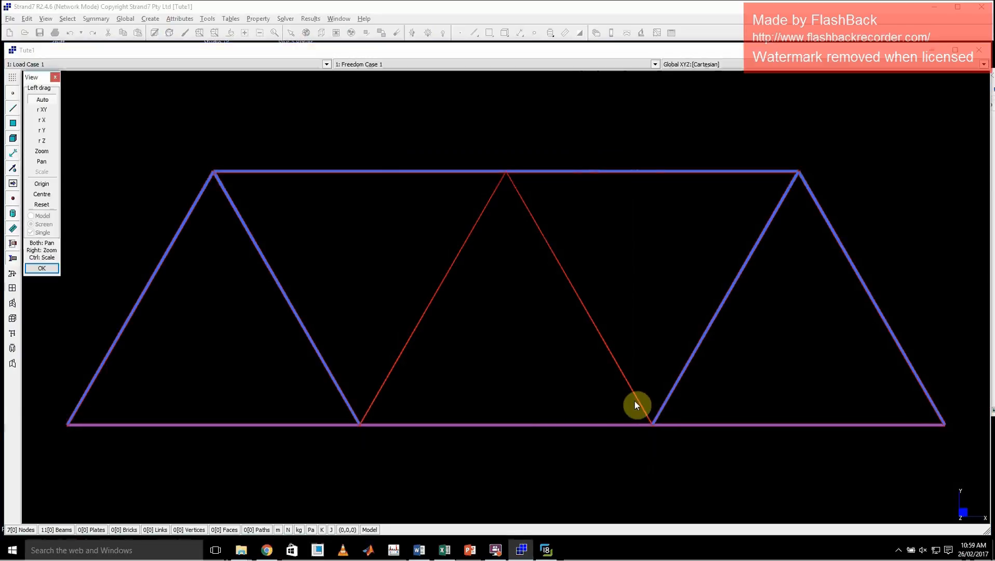
middle_click(636, 402)
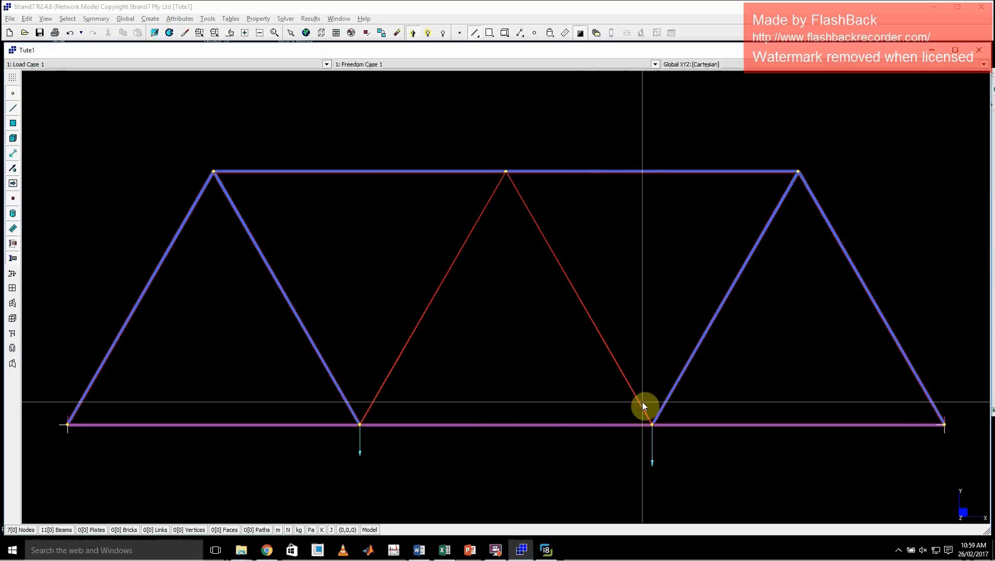
middle_click(642, 401)
left_click_drag(710, 388, 561, 299)
middle_click(561, 299)
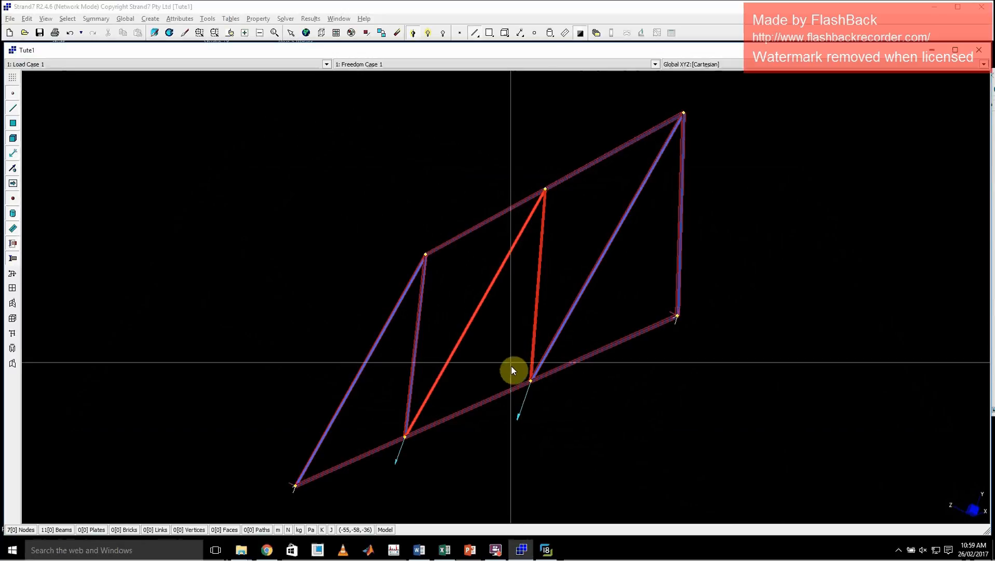
left_click_drag(477, 344, 597, 422)
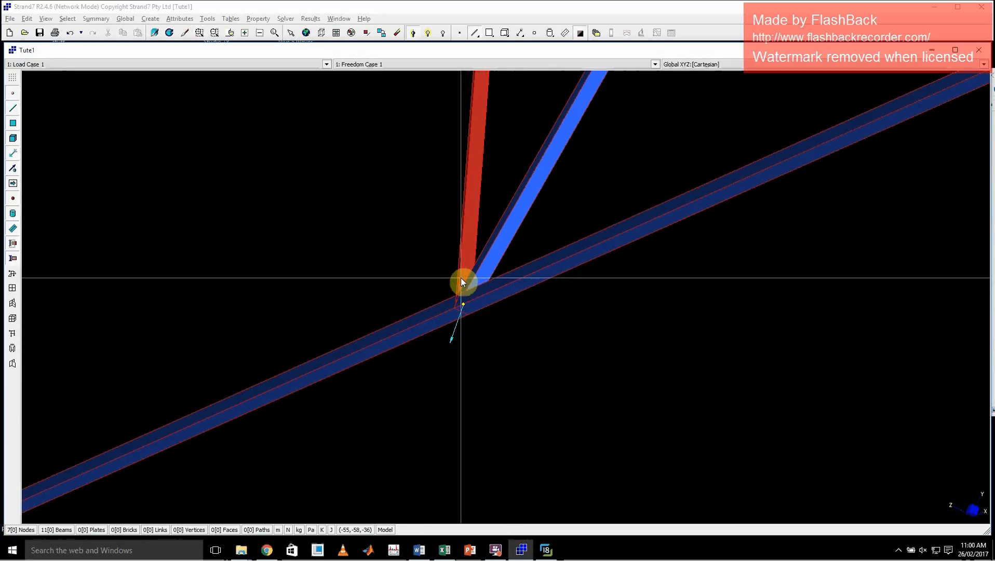
key("ctrl+shift+f")
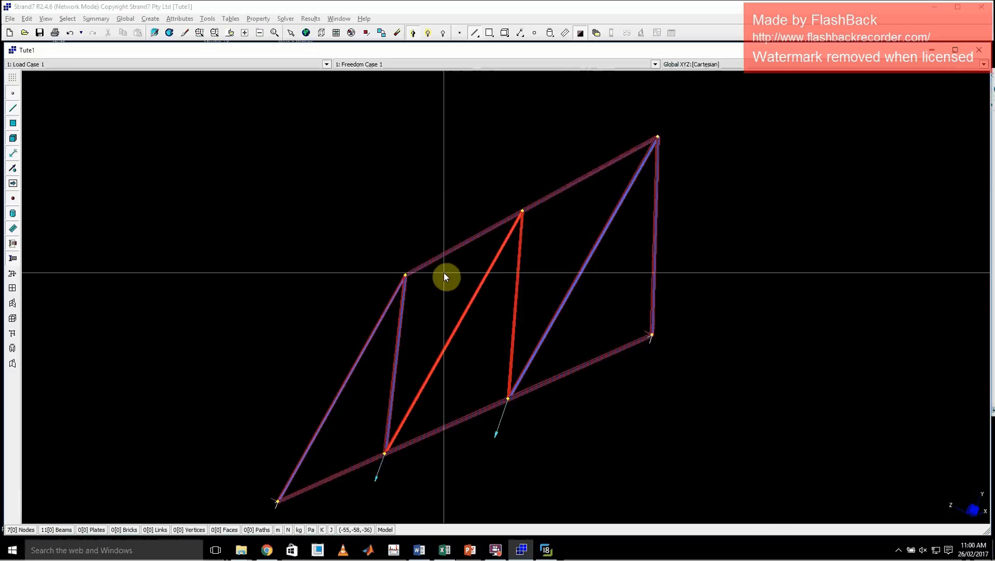
key("ctrl+a")
key("Tab")
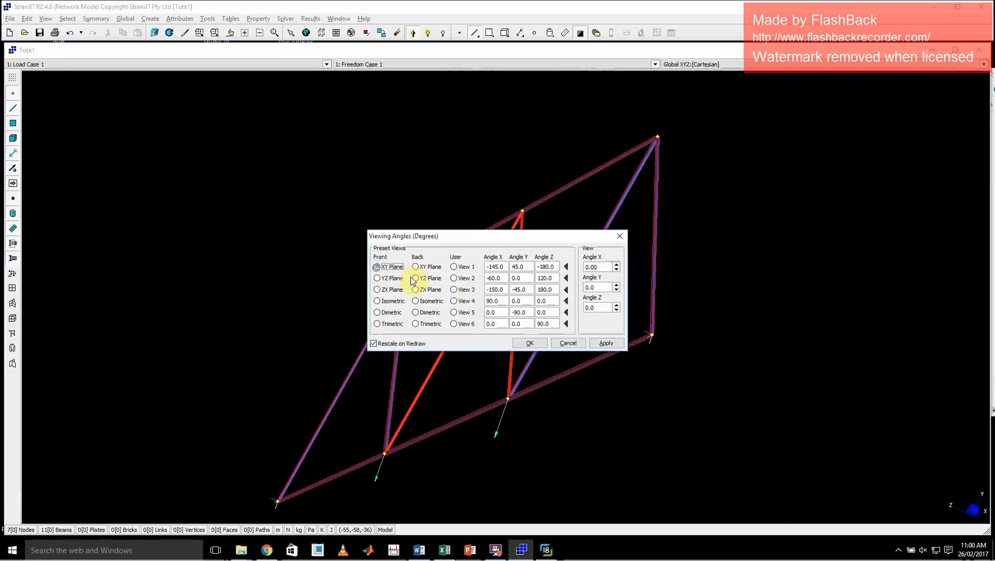
left_click(612, 347)
left_click(530, 343)
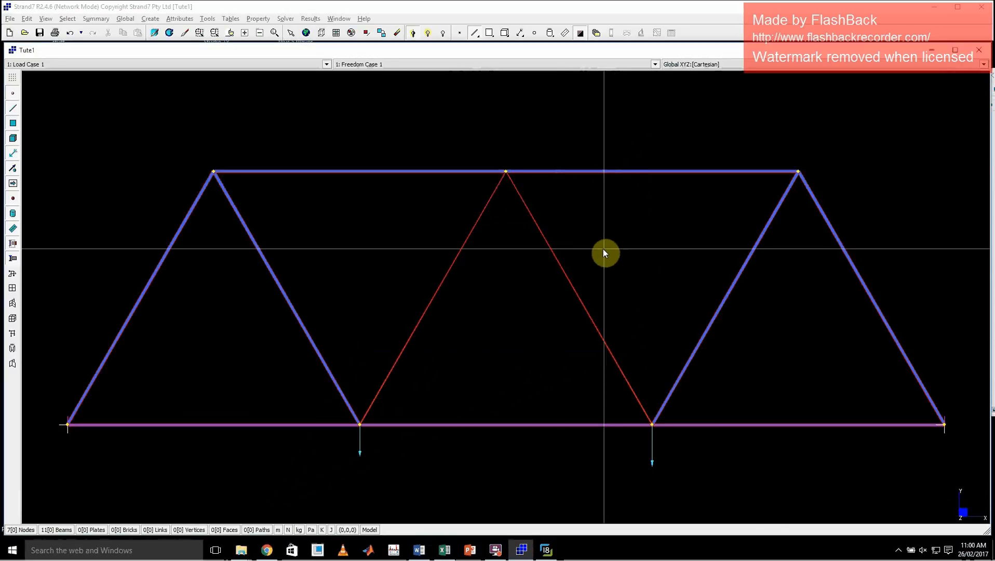
Solve the linear static analysis with the aluminium diagonals, check the log's notes, warnings and errors, and close it.
left_click(285, 19)
left_click(293, 30)
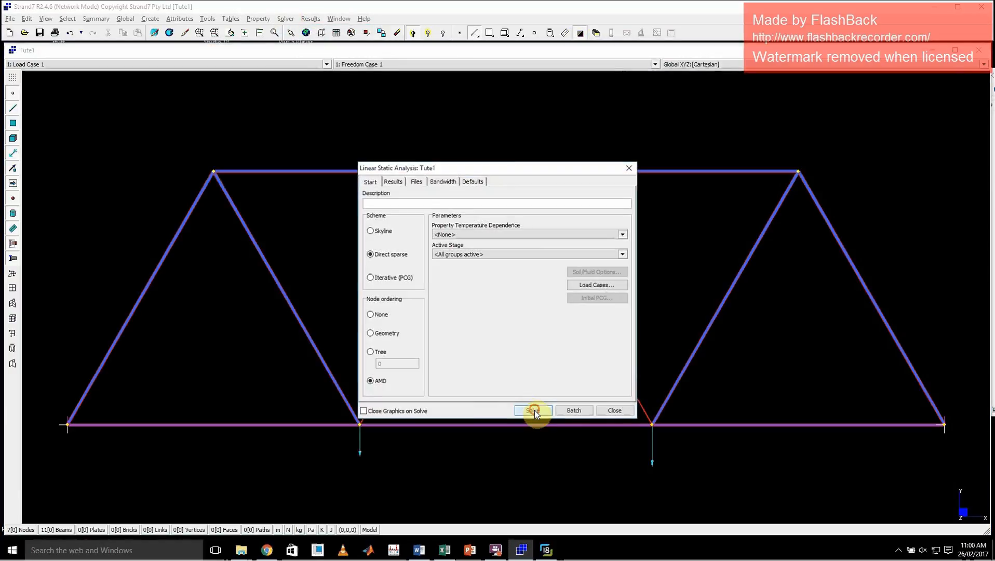
left_click(533, 410)
left_click(475, 313)
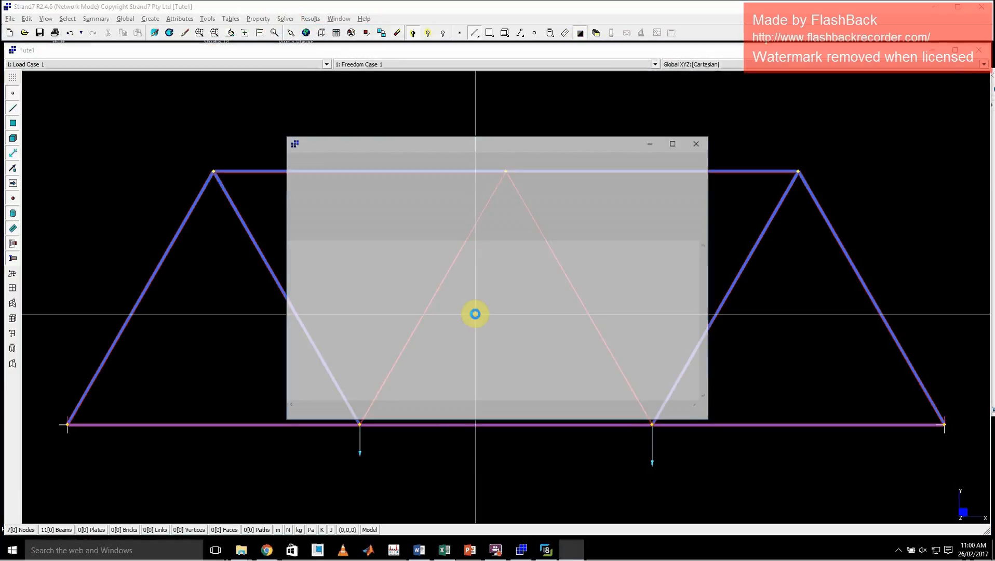
left_click_drag(377, 382, 328, 367)
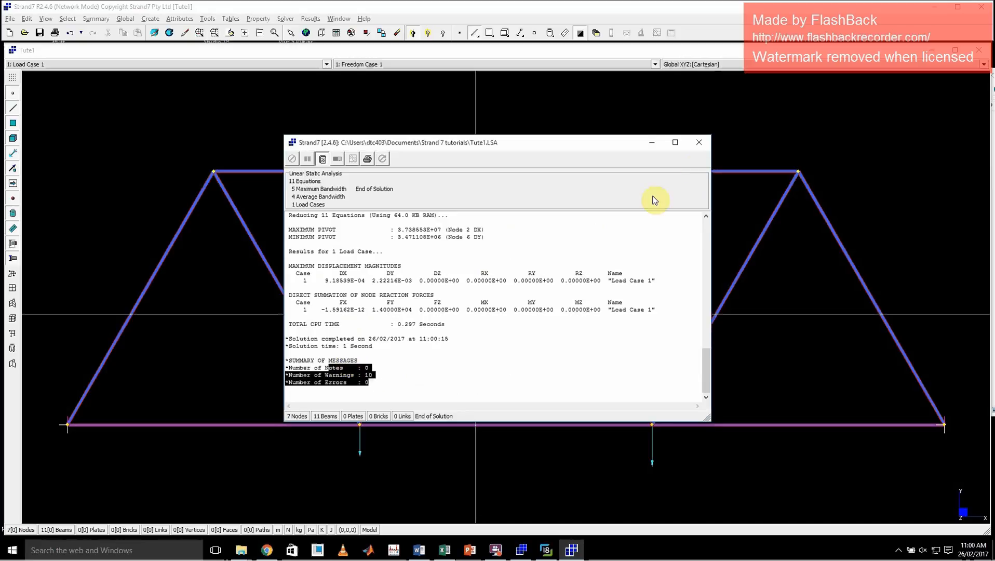
left_click(699, 142)
Open the new Tute1 linear static result file to view the fibre stress contour with the aluminium diagonals.
left_click(596, 32)
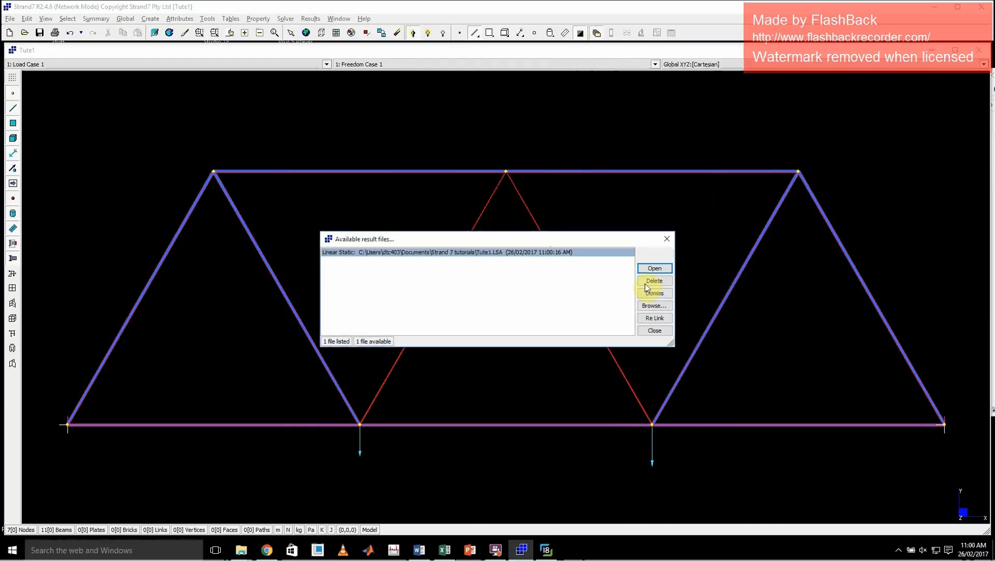
left_click(652, 268)
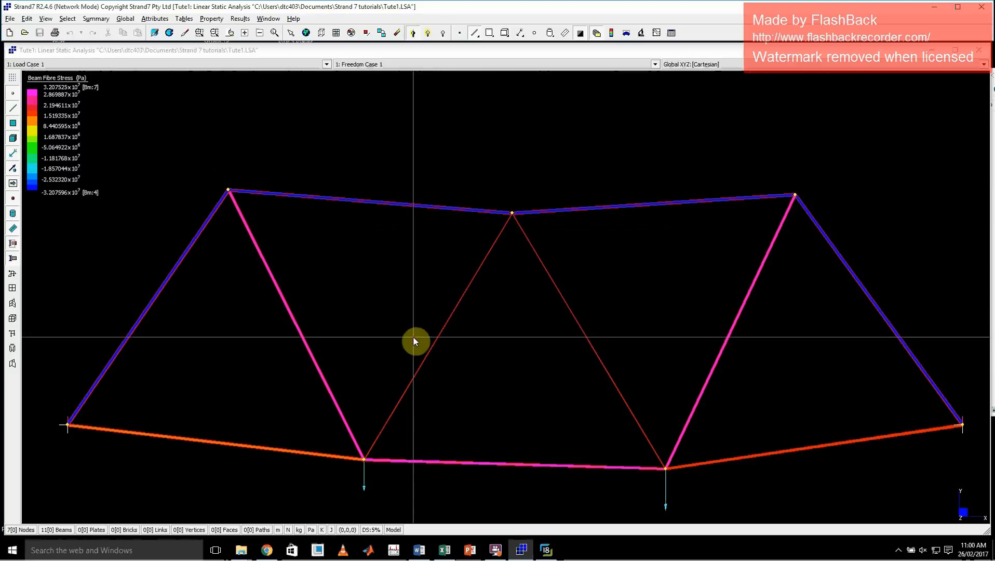
left_click(366, 326)
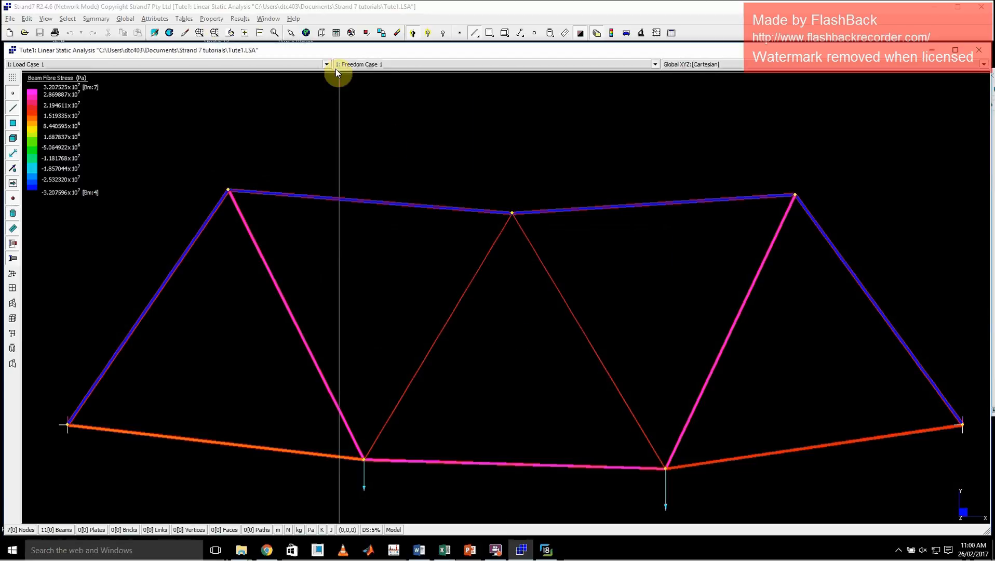
left_click(184, 17)
mouse_move(158, 18)
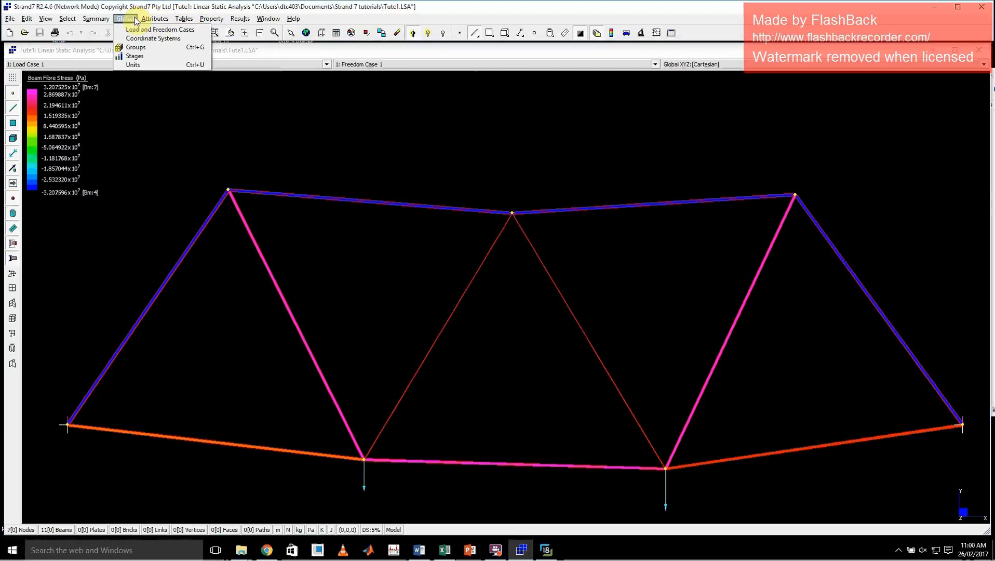
mouse_move(125, 18)
left_click(309, 287)
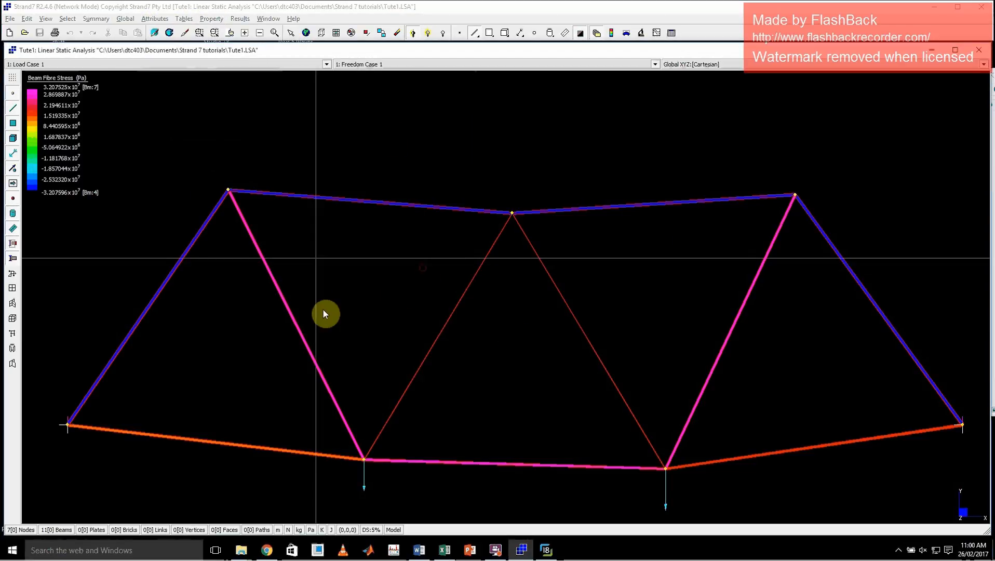